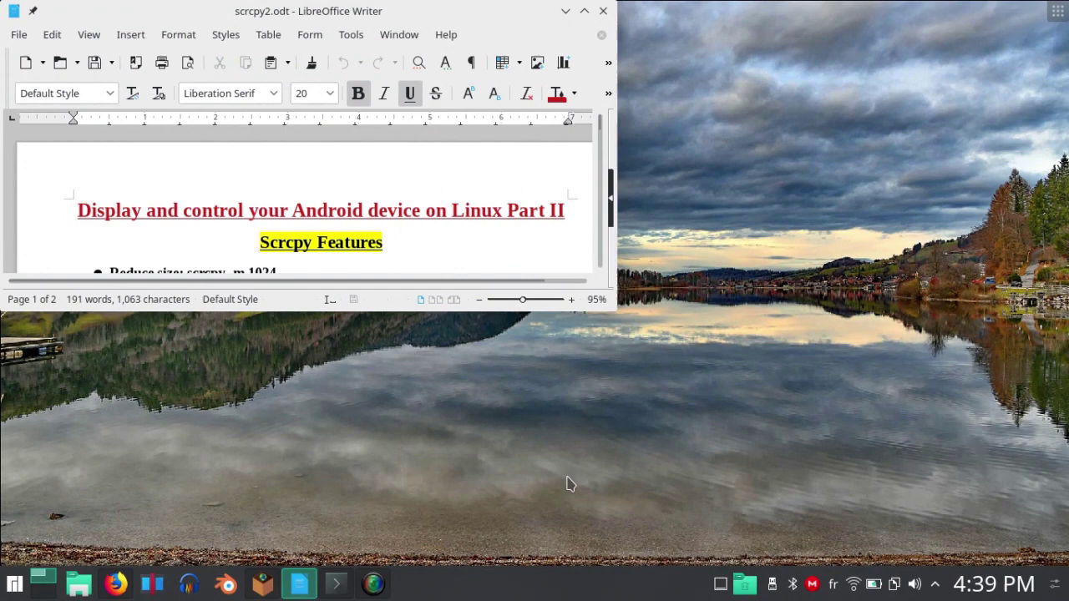
# - Copy the 'scrcpy -m 1024' command from the Writer notes
pyautogui.click(349, 583)
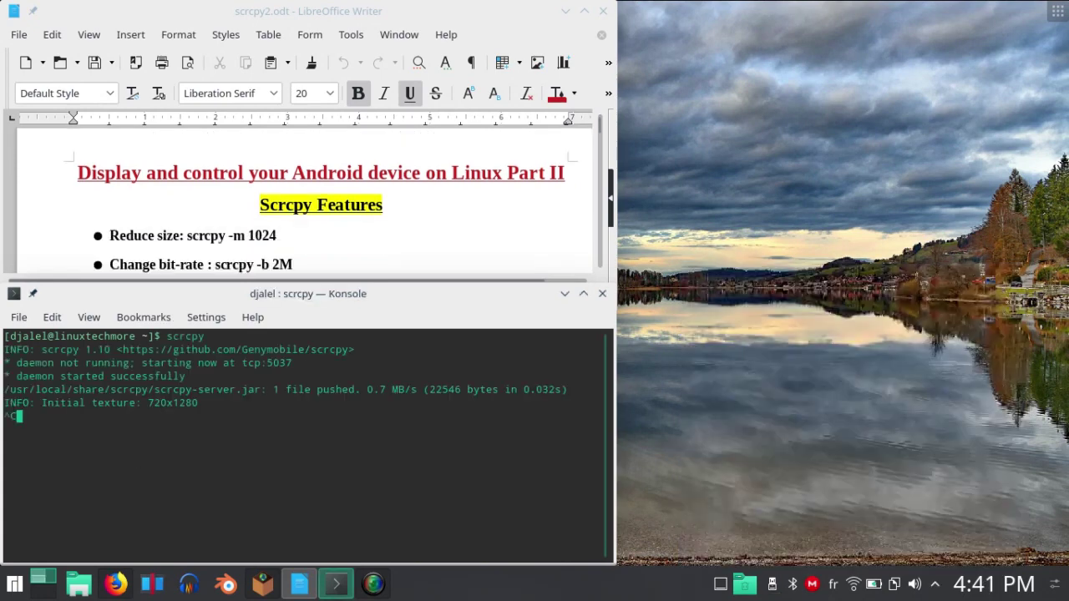
pyautogui.click(186, 235)
pyautogui.moveTo(185, 234); pyautogui.dragTo(271, 203)
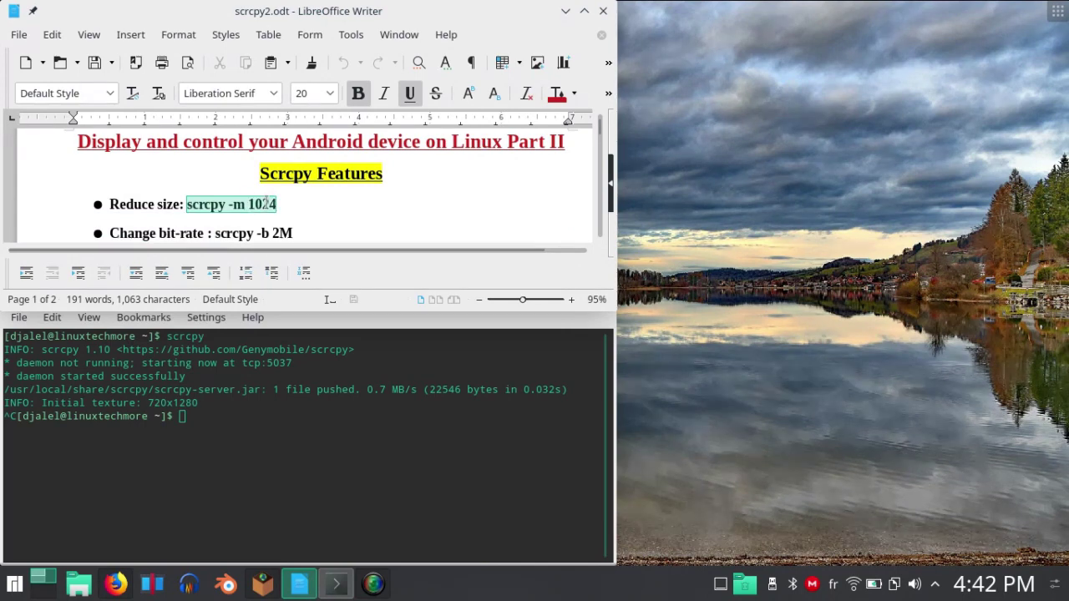
pyautogui.rightClick(269, 204)
pyautogui.click(301, 229)
# - Run scrcpy -m 1024 in Konsole, move the 576x1024 mirror right, and swipe up its lock screen
pyautogui.click(198, 435)
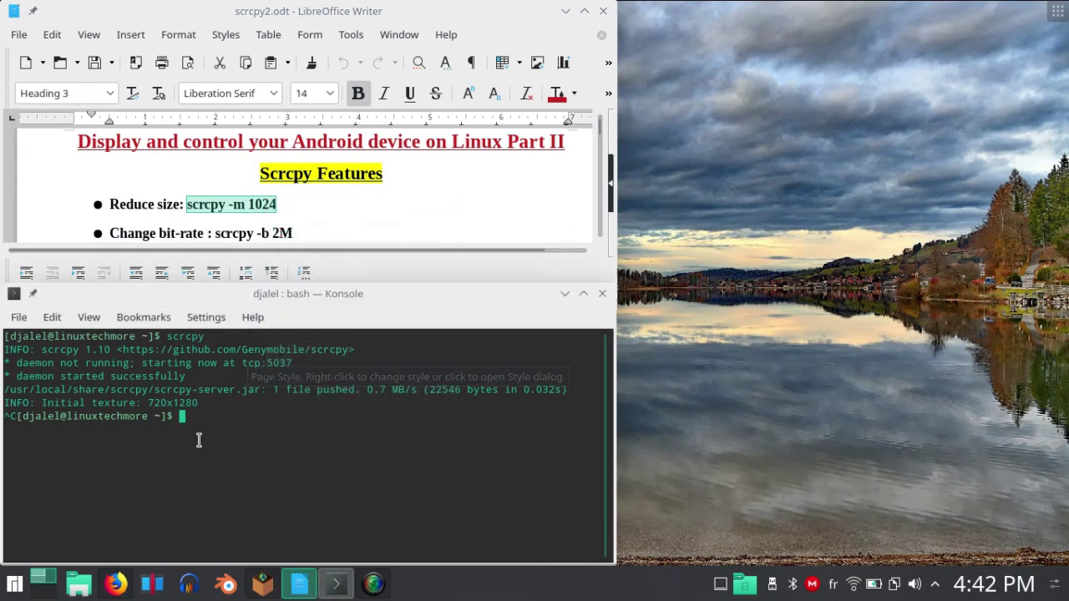
pyautogui.rightClick(200, 420)
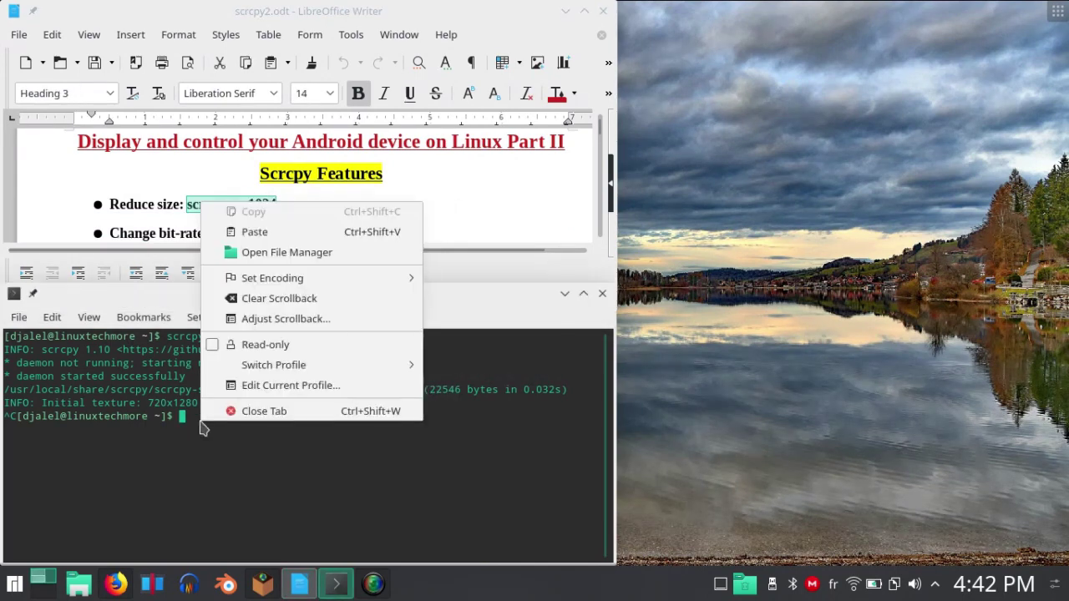
pyautogui.click(251, 231)
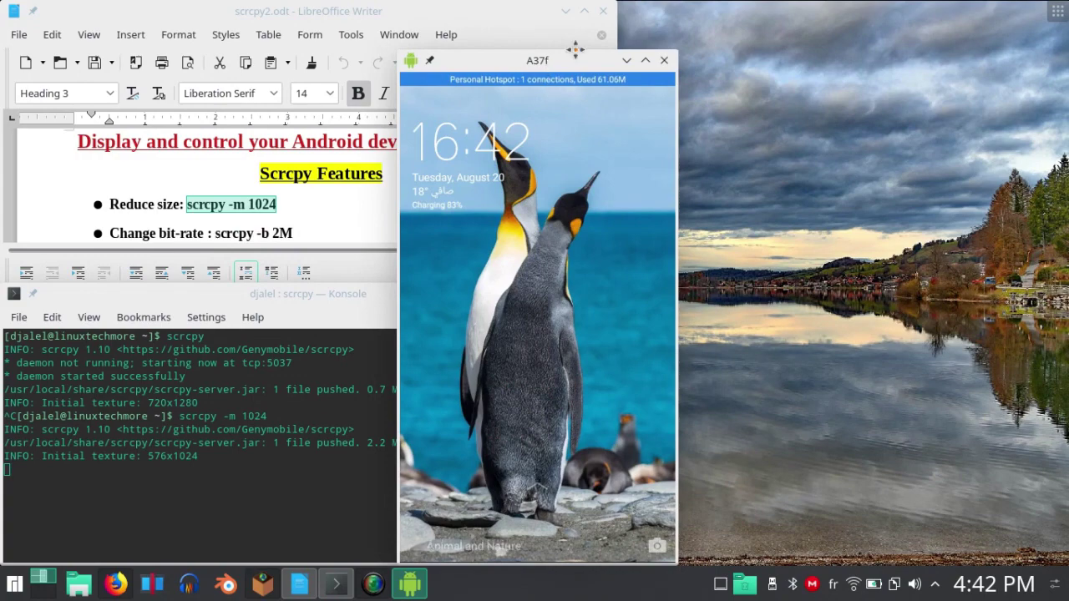
pyautogui.moveTo(574, 50); pyautogui.dragTo(867, 31)
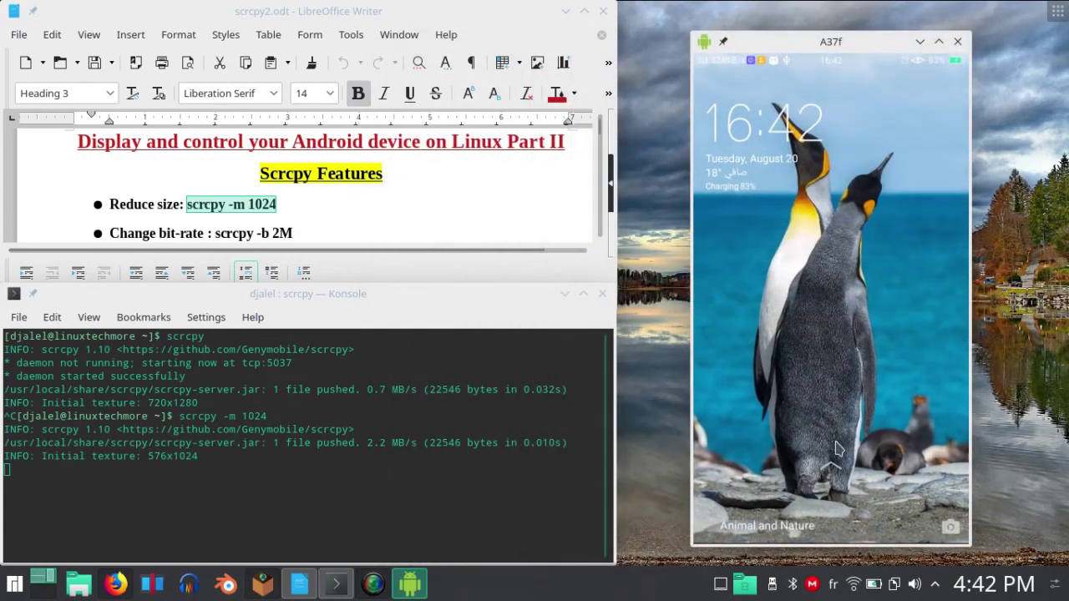
pyautogui.moveTo(838, 449); pyautogui.dragTo(850, 121)
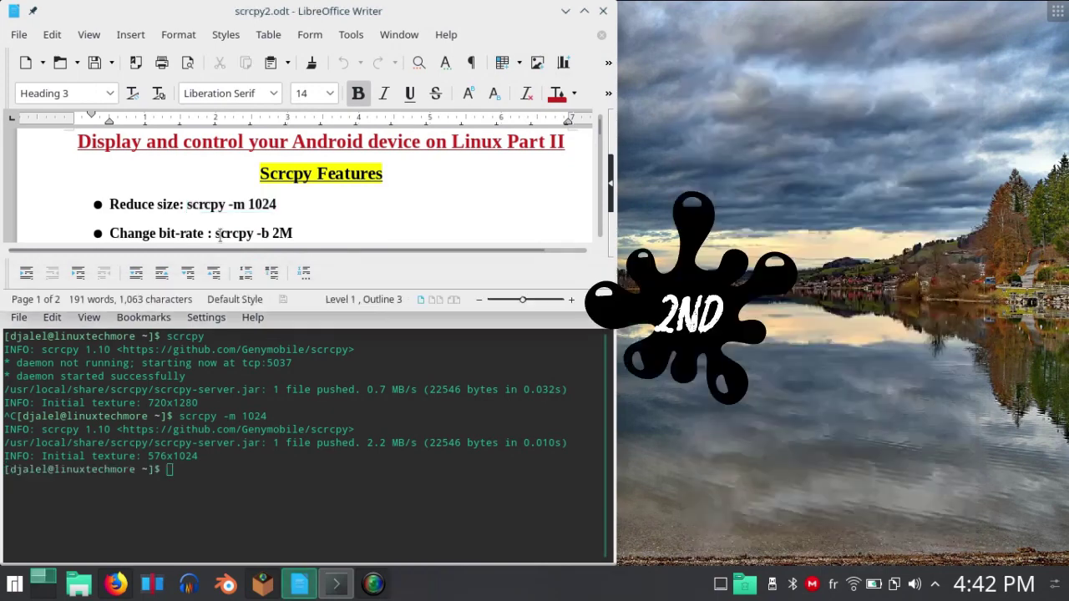
# - Copy 'scrcpy -b 2M' from the notes and run it in Konsole
pyautogui.moveTo(214, 233); pyautogui.dragTo(244, 232)
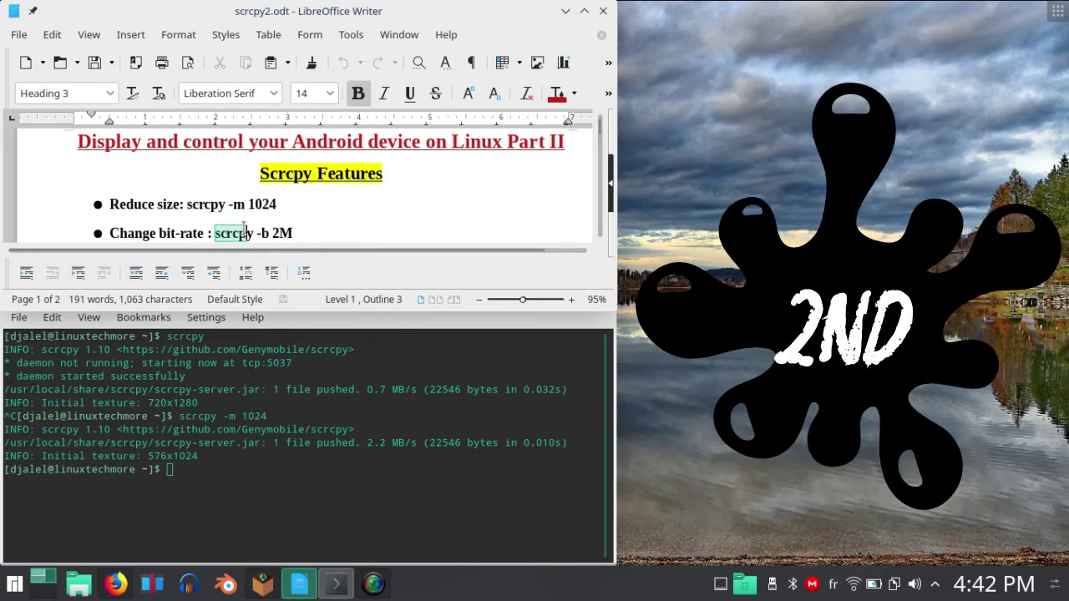
pyautogui.rightClick(272, 234)
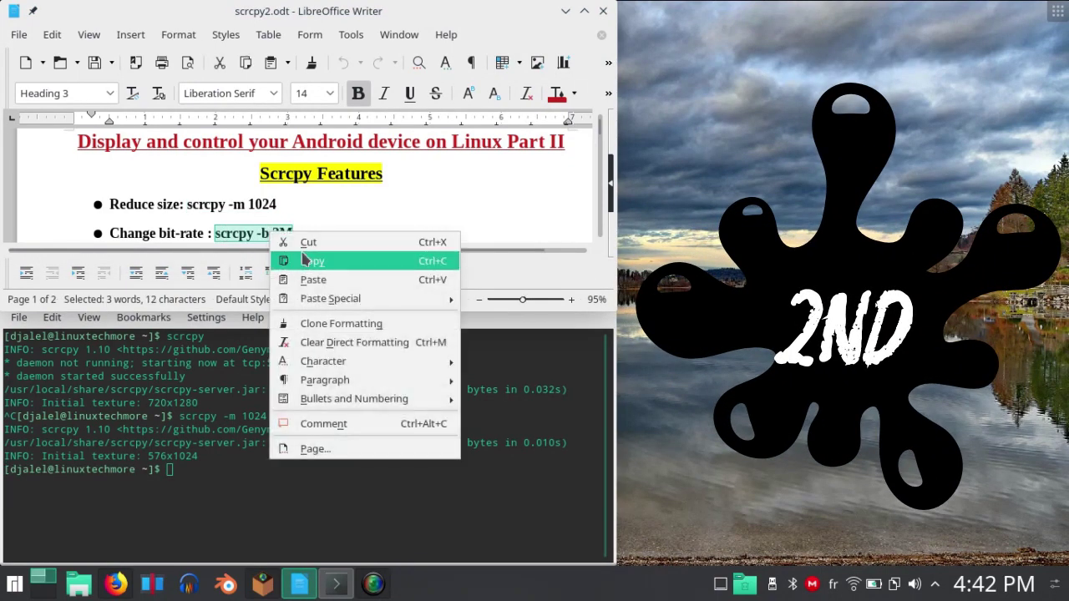
pyautogui.click(305, 261)
pyautogui.click(202, 466)
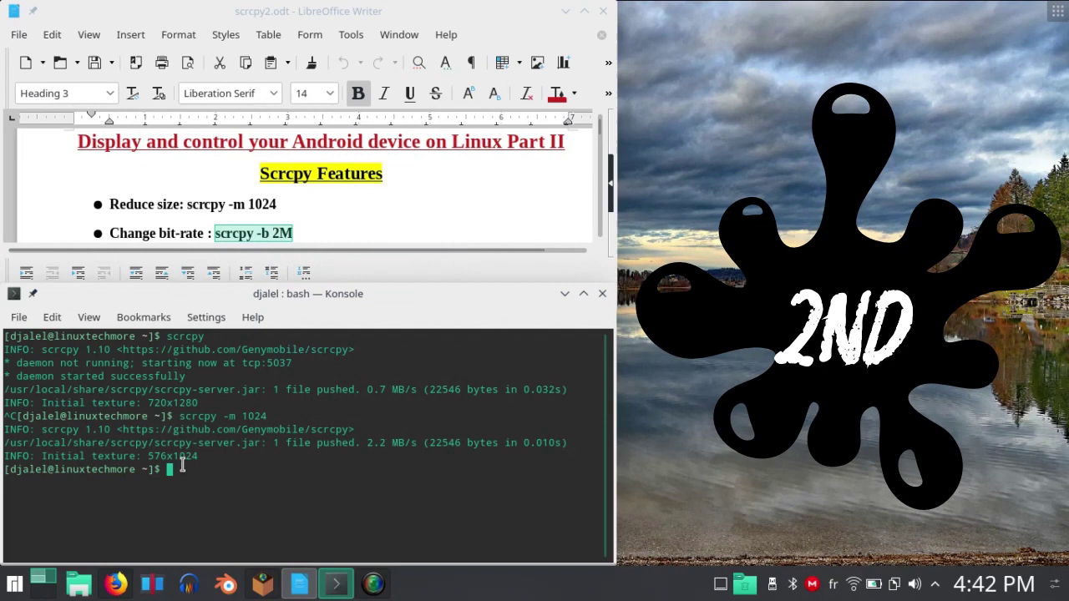
pyautogui.rightClick(182, 467)
pyautogui.click(223, 283)
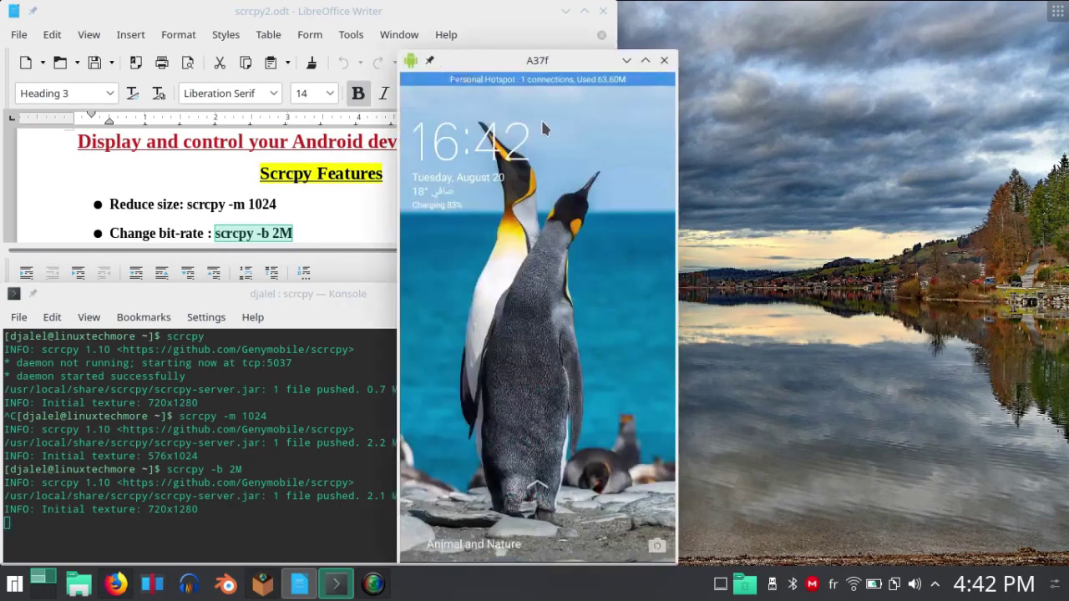
# - Move the 2M mirror to the right and unlock the phone with its PIN
pyautogui.moveTo(539, 60); pyautogui.dragTo(857, 32)
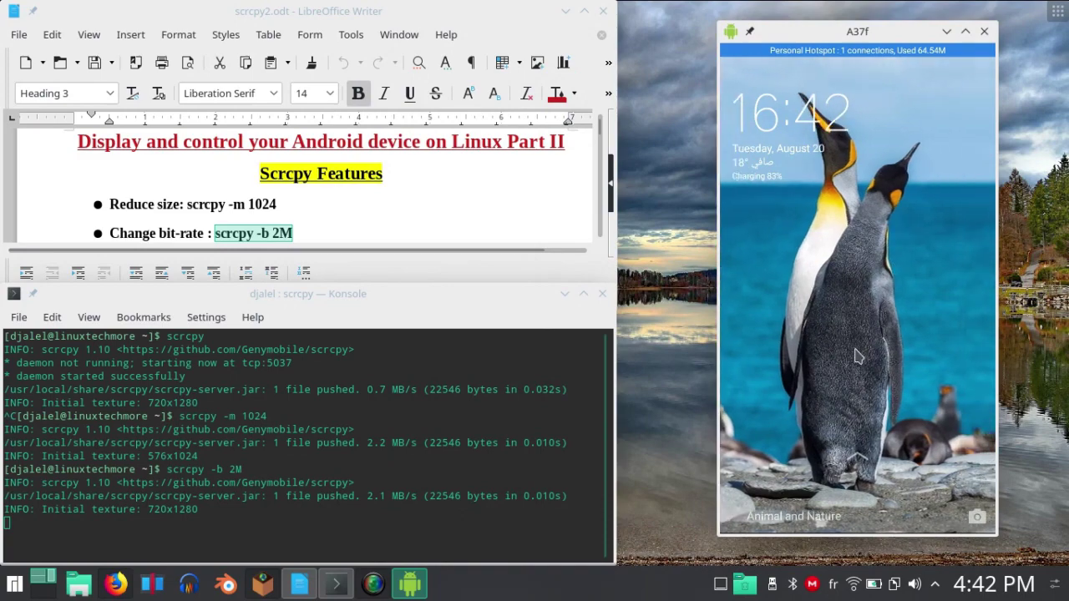
pyautogui.moveTo(858, 468); pyautogui.dragTo(836, 110)
pyautogui.click(853, 232)
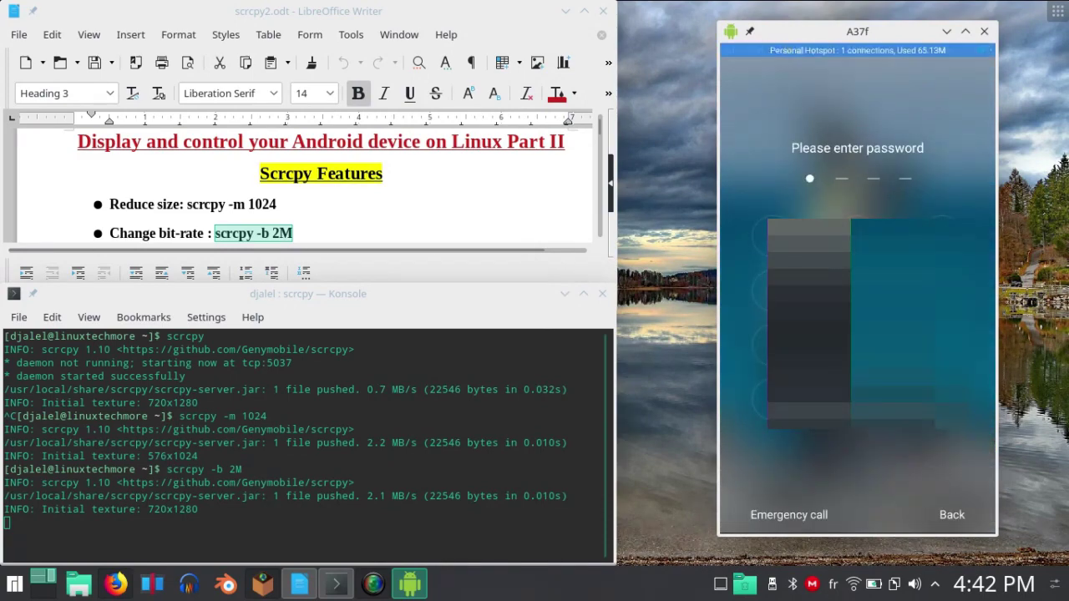
pyautogui.click(860, 234)
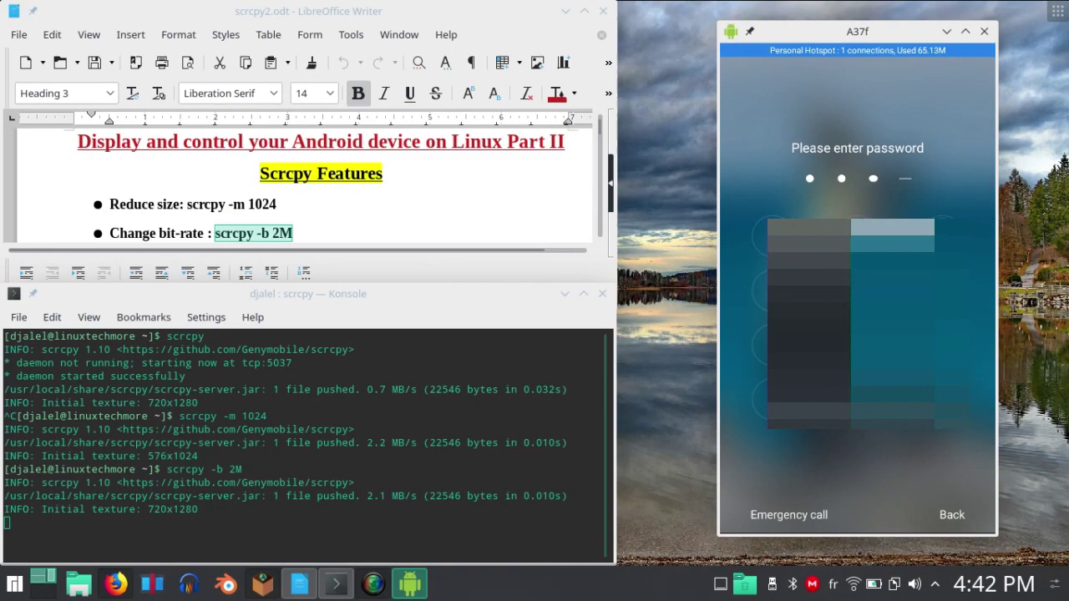
pyautogui.click(806, 285)
# - Go back from Developer Options to the phone's home screen, then focus Konsole
pyautogui.click(737, 73)
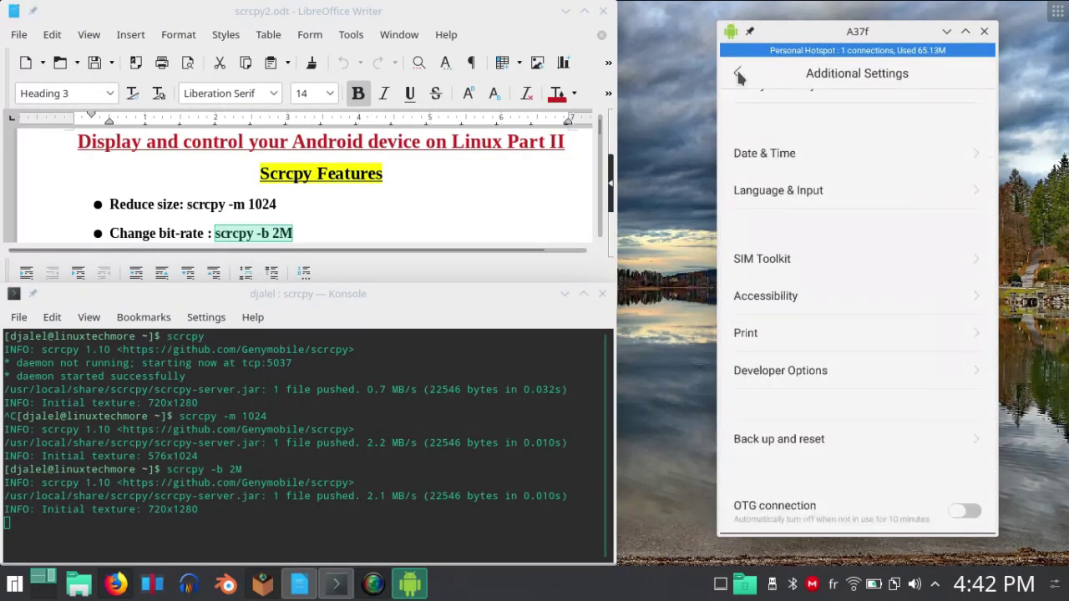
pyautogui.click(737, 73)
pyautogui.rightClick(794, 79)
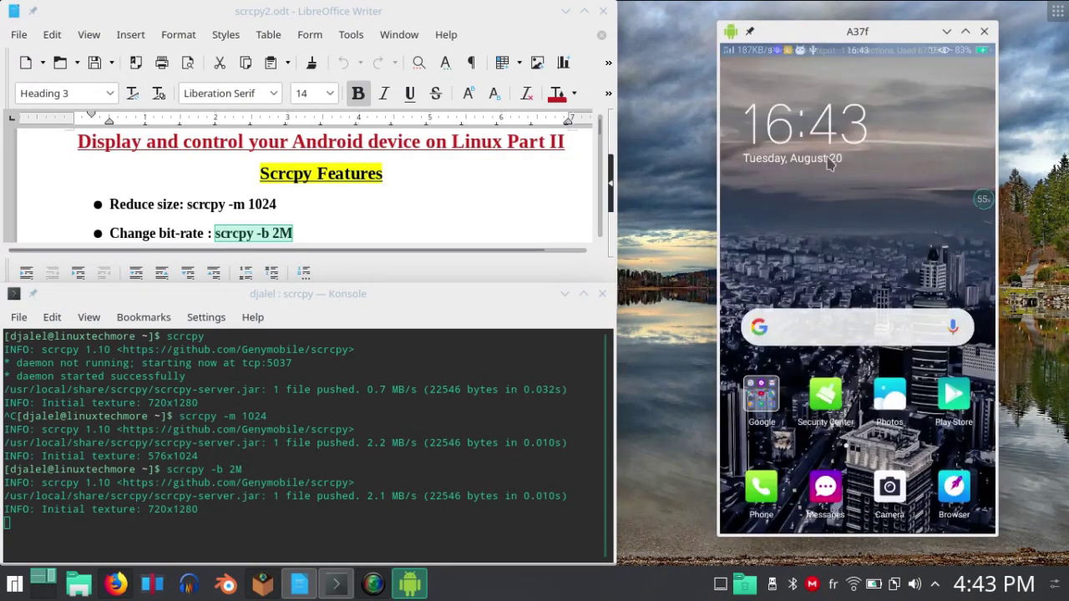
pyautogui.click(303, 487)
# - Stop the 2M session with Ctrl+C and copy 'scrcpy -c 576:720:0:0' from the notes
pyautogui.hotkey('ctrl', 'c')
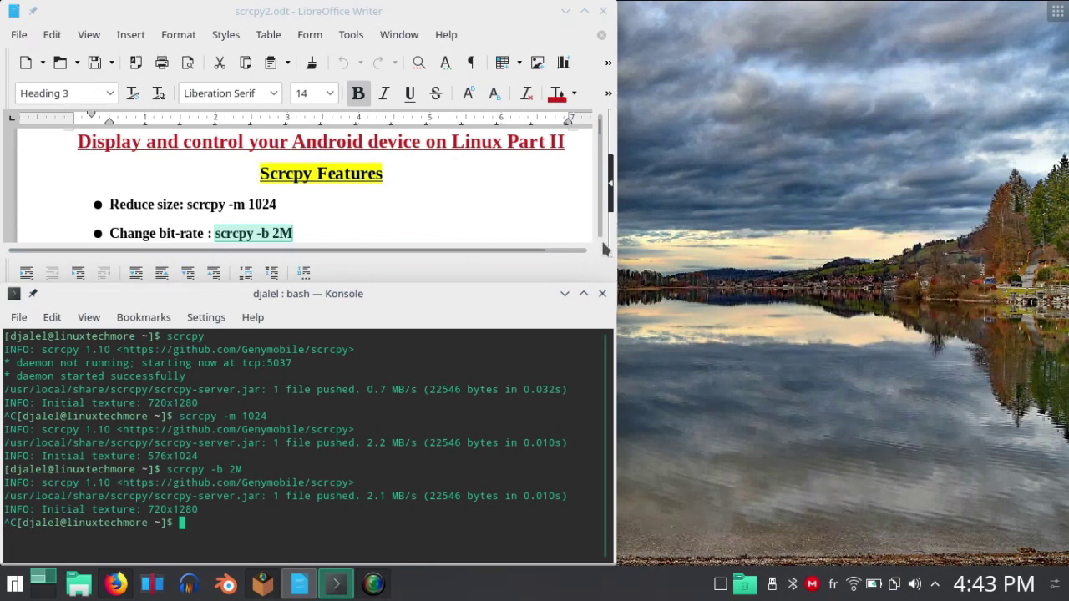
pyautogui.scroll(-1, 528, 203)
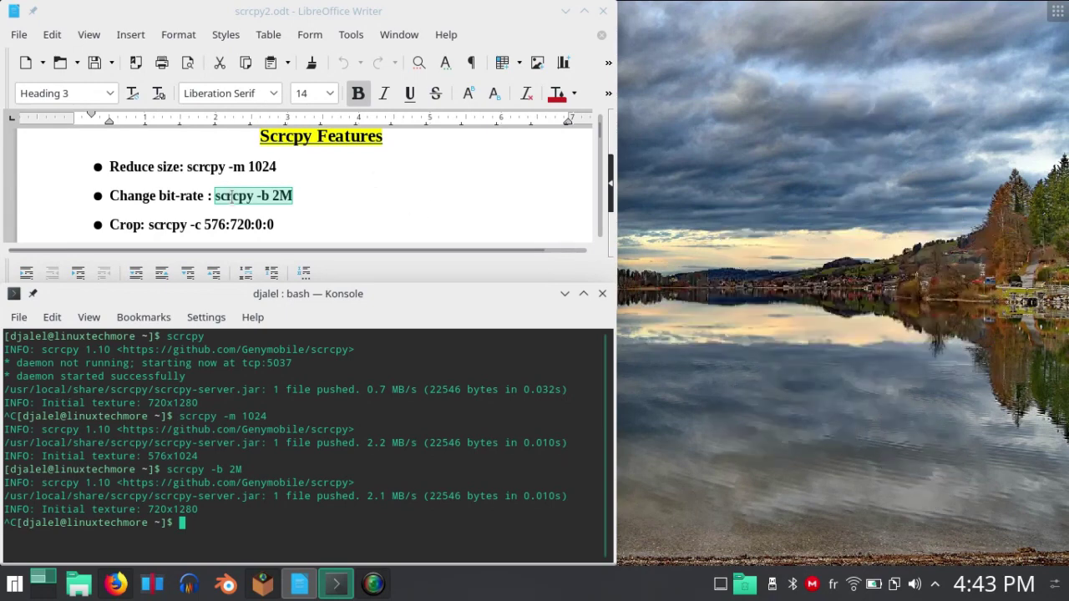
pyautogui.click(149, 222)
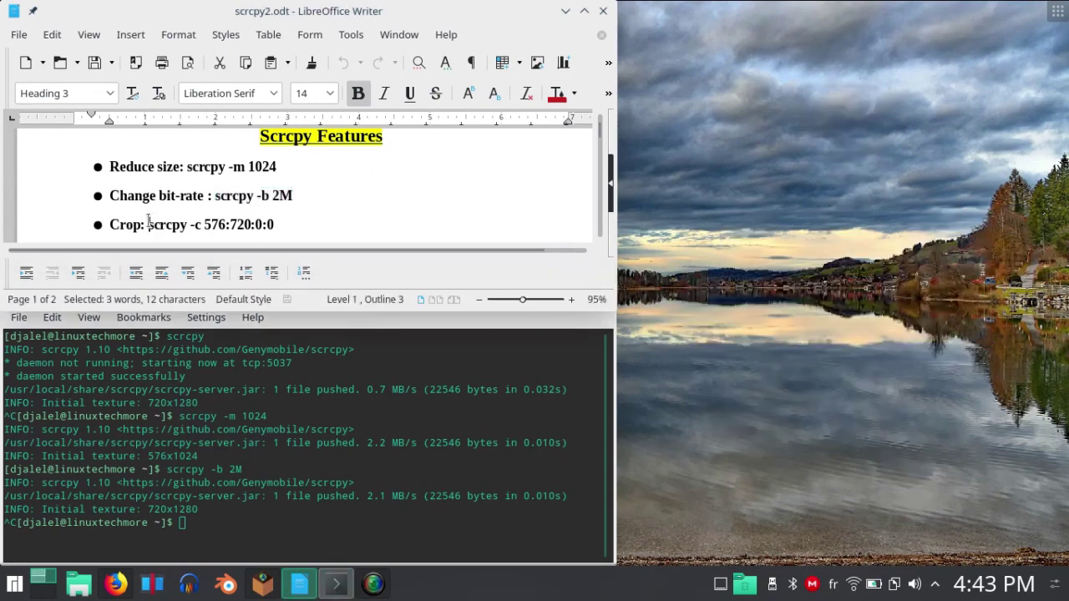
pyautogui.rightClick(253, 219)
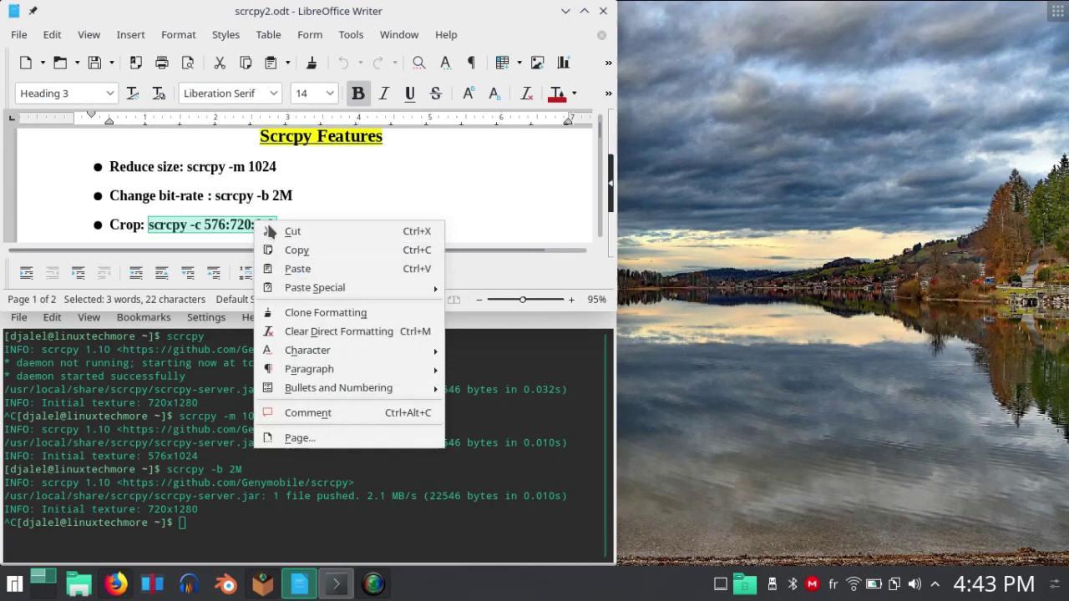
pyautogui.click(291, 246)
# - Run the crop command in Konsole, wake the 576x720 mirrored phone, then close the mirror window
pyautogui.click(203, 533)
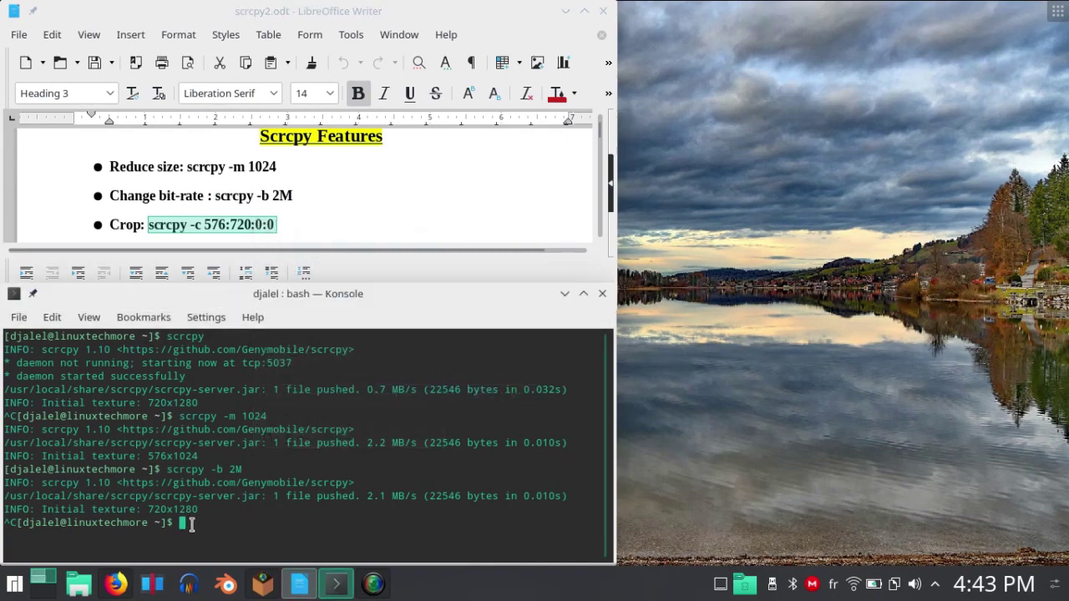
pyautogui.rightClick(192, 528)
pyautogui.click(249, 336)
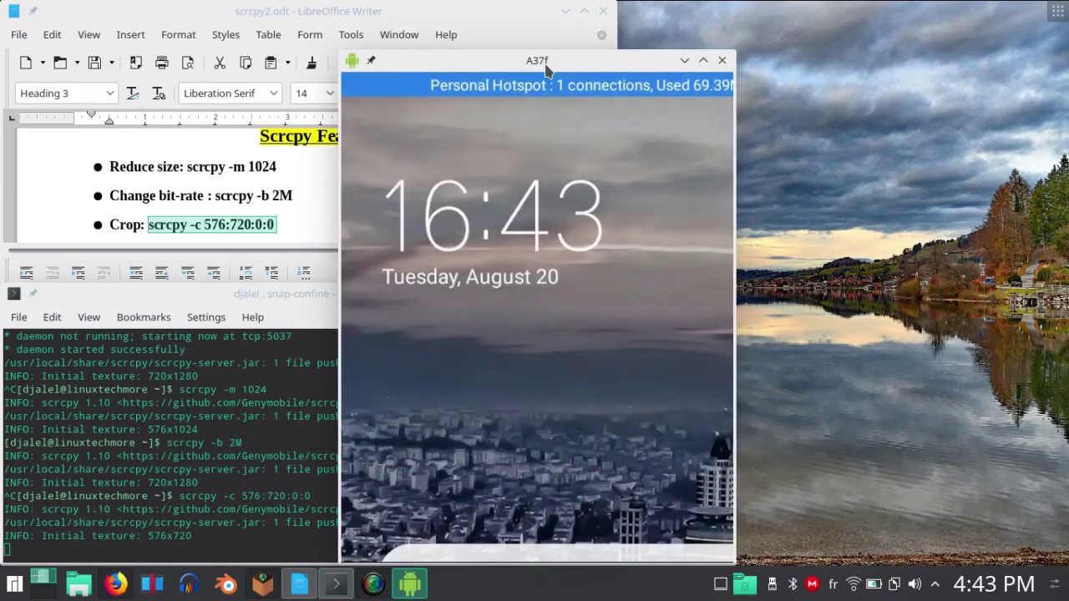
pyautogui.moveTo(546, 67); pyautogui.dragTo(794, 37)
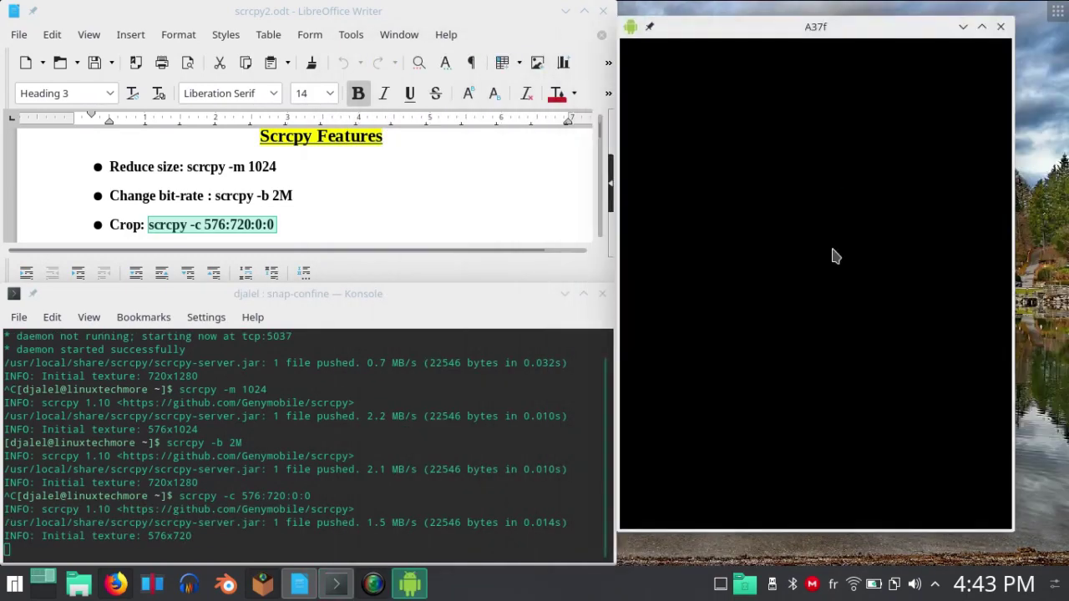
pyautogui.rightClick(835, 257)
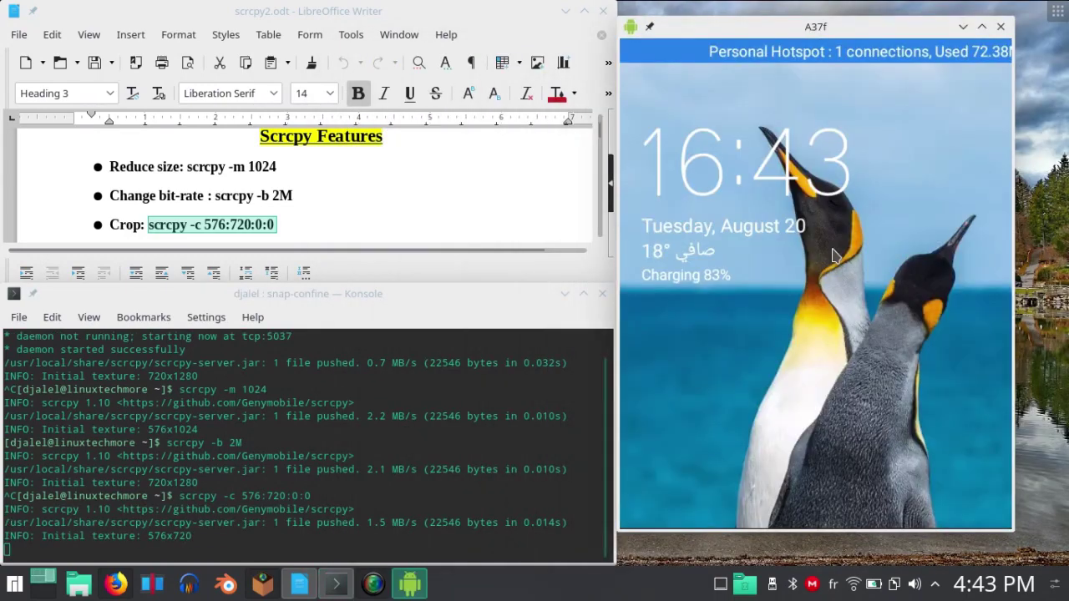
pyautogui.moveTo(835, 256); pyautogui.dragTo(856, 206)
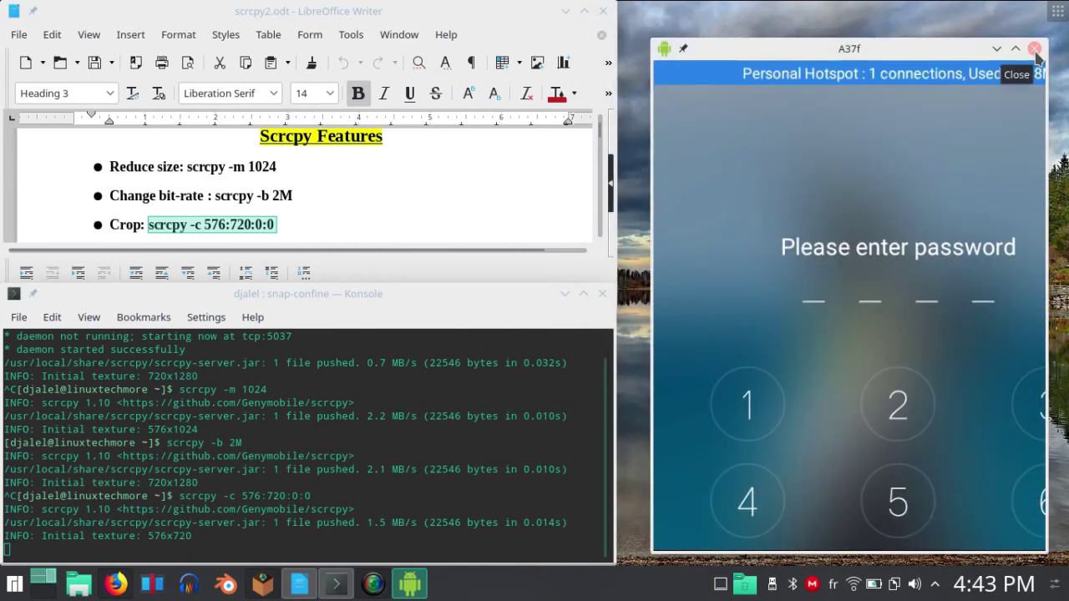
pyautogui.click(1036, 54)
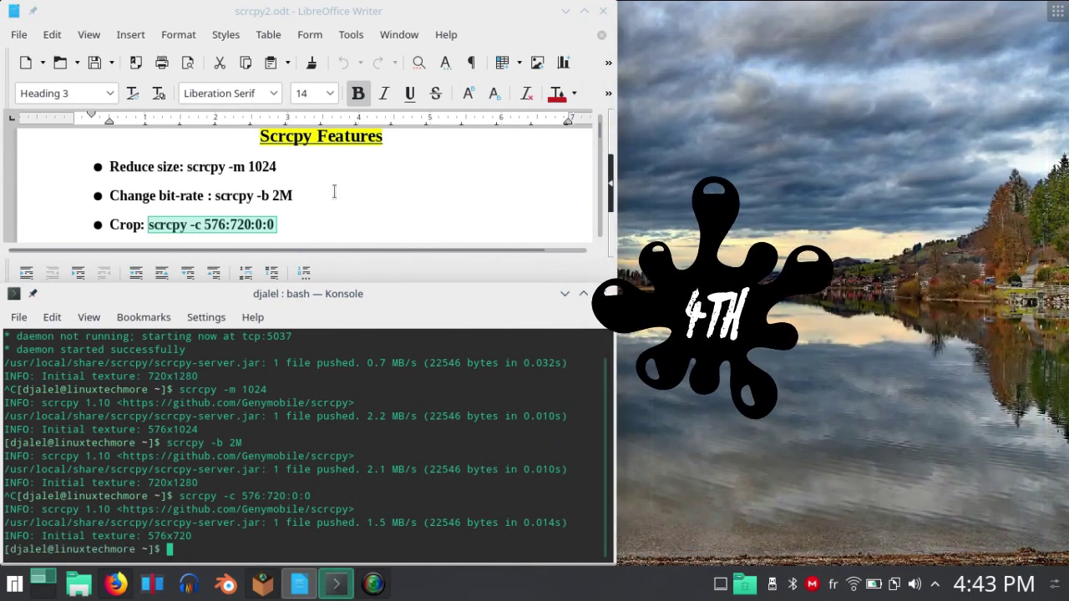
# - Copy the 'scrcpy -r linuxtechmore.mp4' record command from the notes
pyautogui.click(314, 197)
pyautogui.scroll(-1, 306, 212)
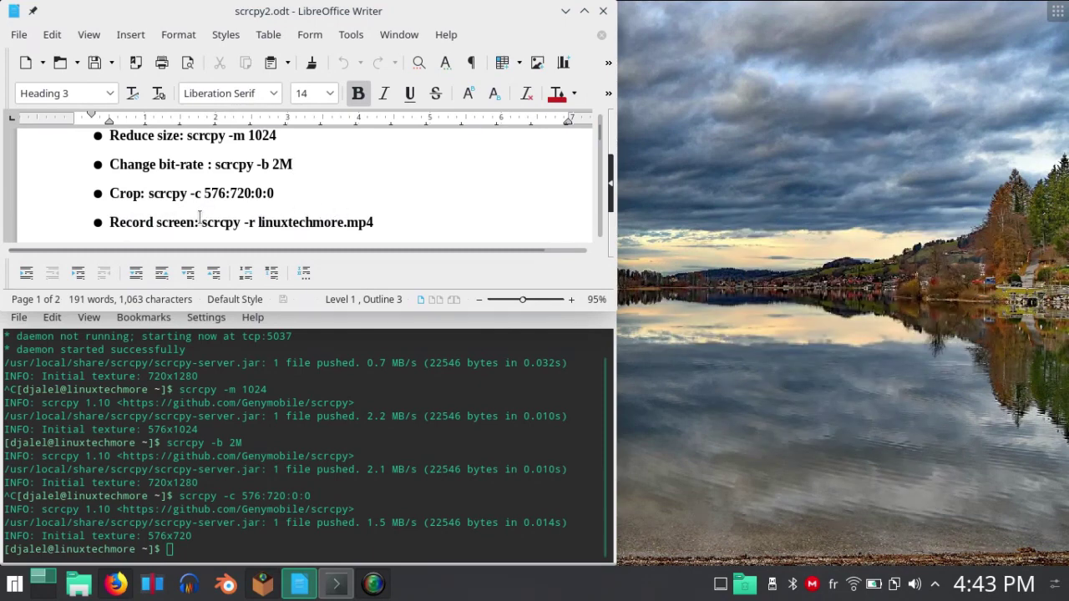
pyautogui.moveTo(381, 223); pyautogui.dragTo(377, 223)
pyautogui.rightClick(350, 226)
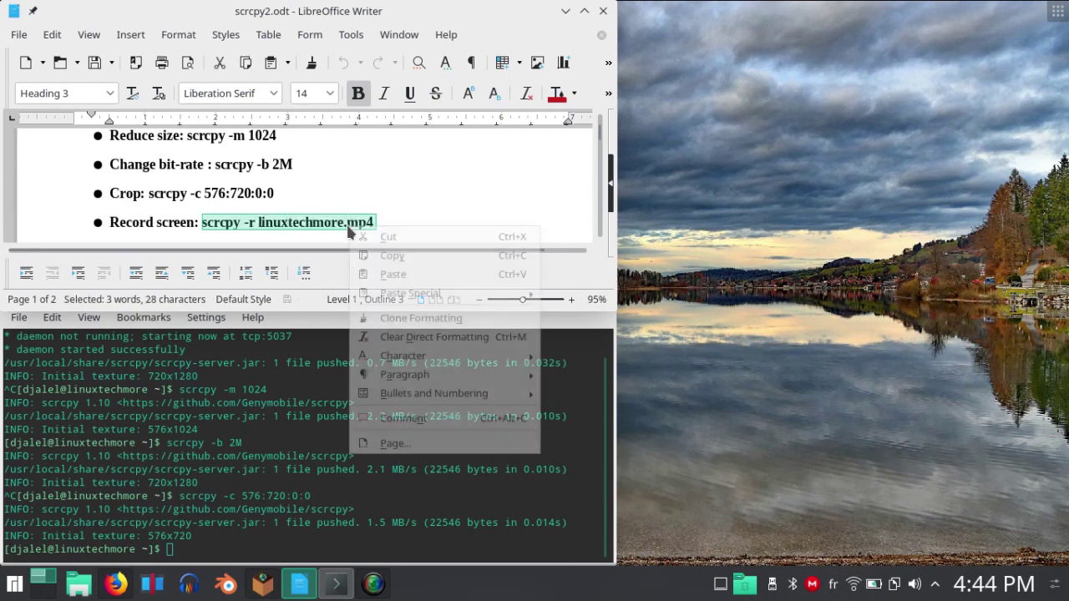
pyautogui.click(392, 255)
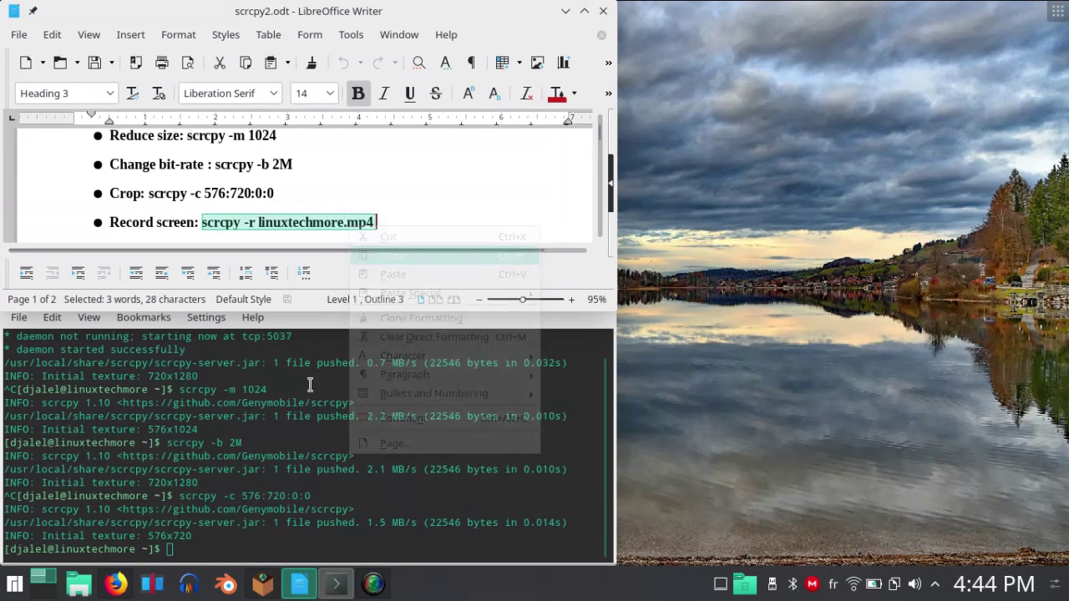
# - Run the record command in Konsole, move the mirror right, and swipe up to unlock the phone
pyautogui.click(182, 548)
pyautogui.rightClick(181, 549)
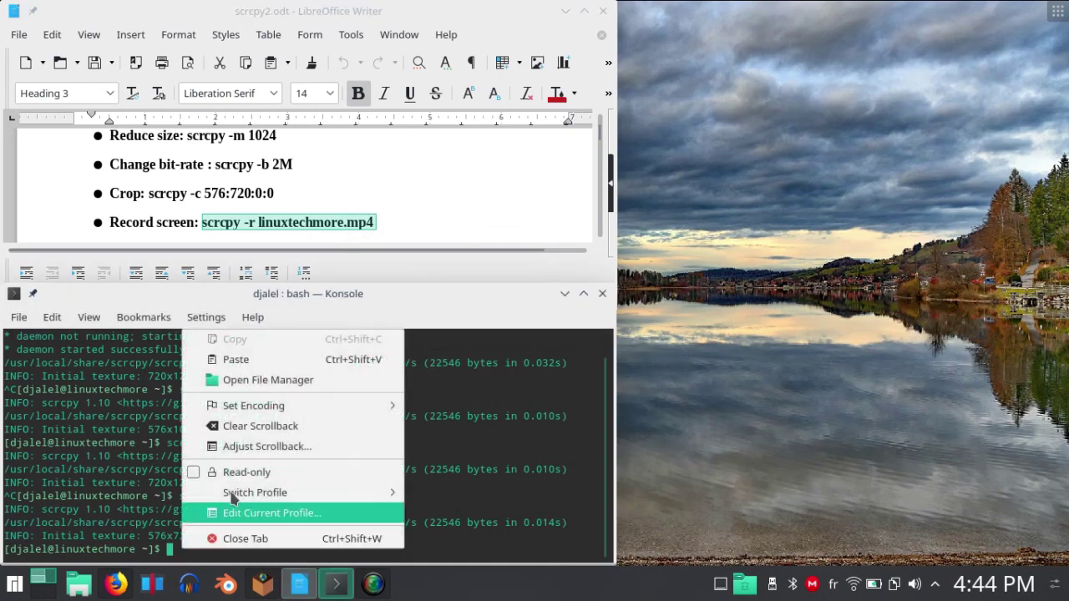
pyautogui.click(226, 364)
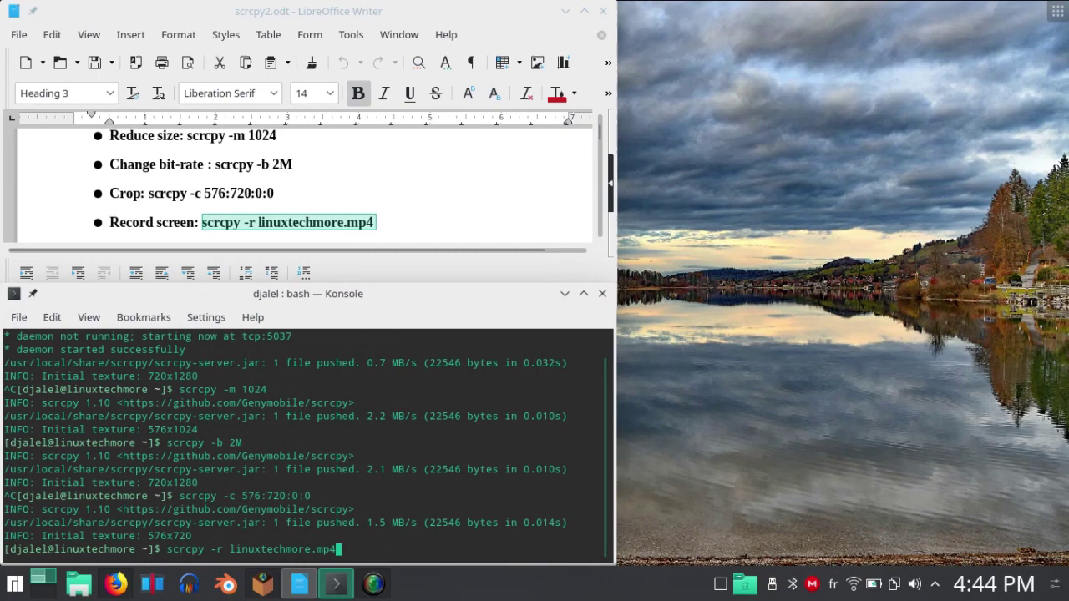
pyautogui.press('Return')
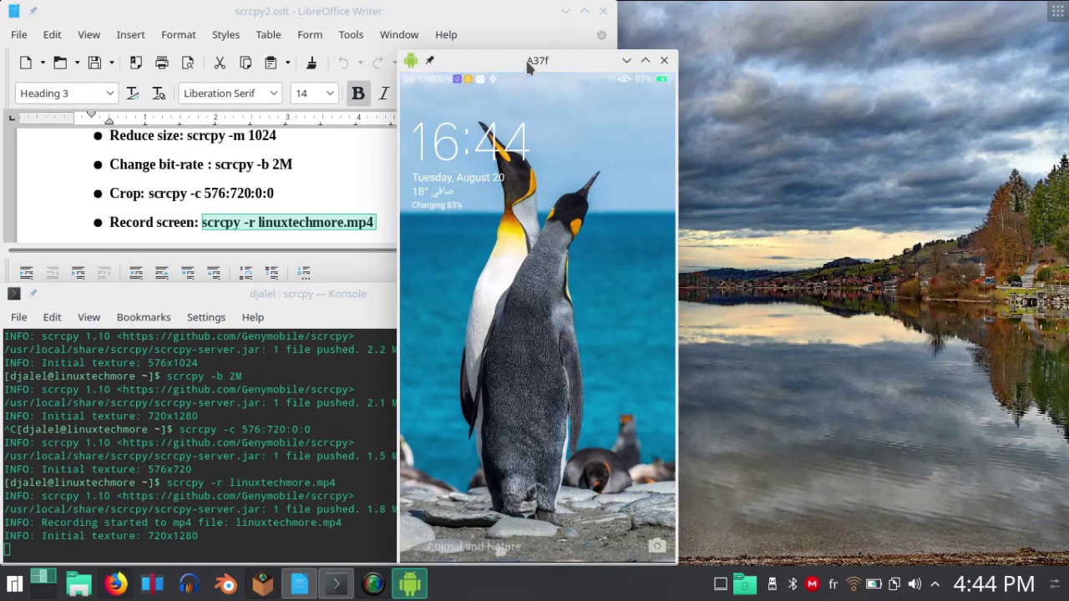
pyautogui.moveTo(525, 58); pyautogui.dragTo(773, 24)
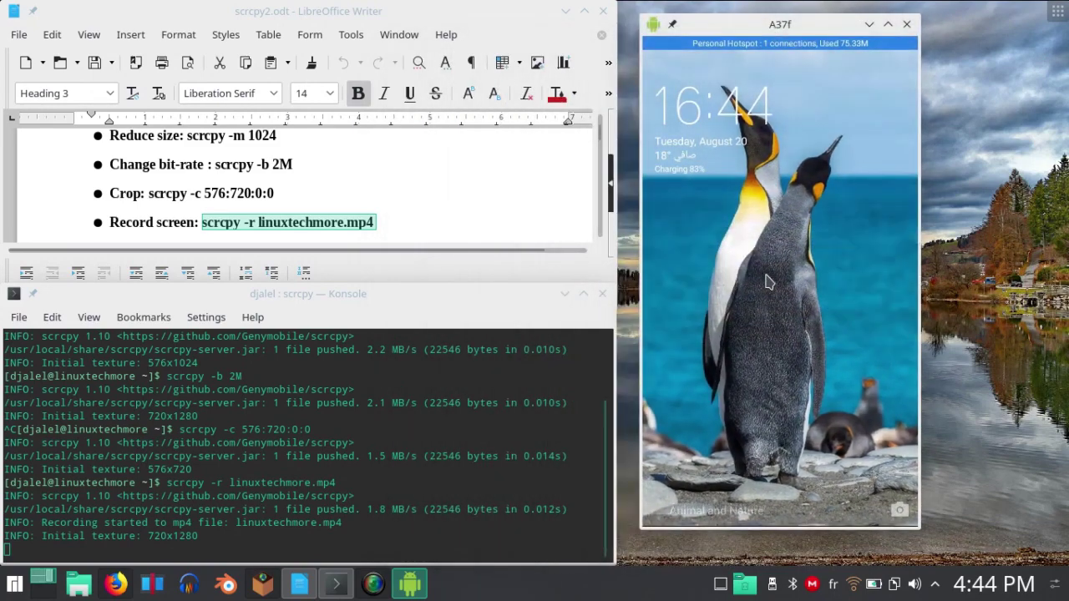
pyautogui.moveTo(770, 281); pyautogui.dragTo(846, 109)
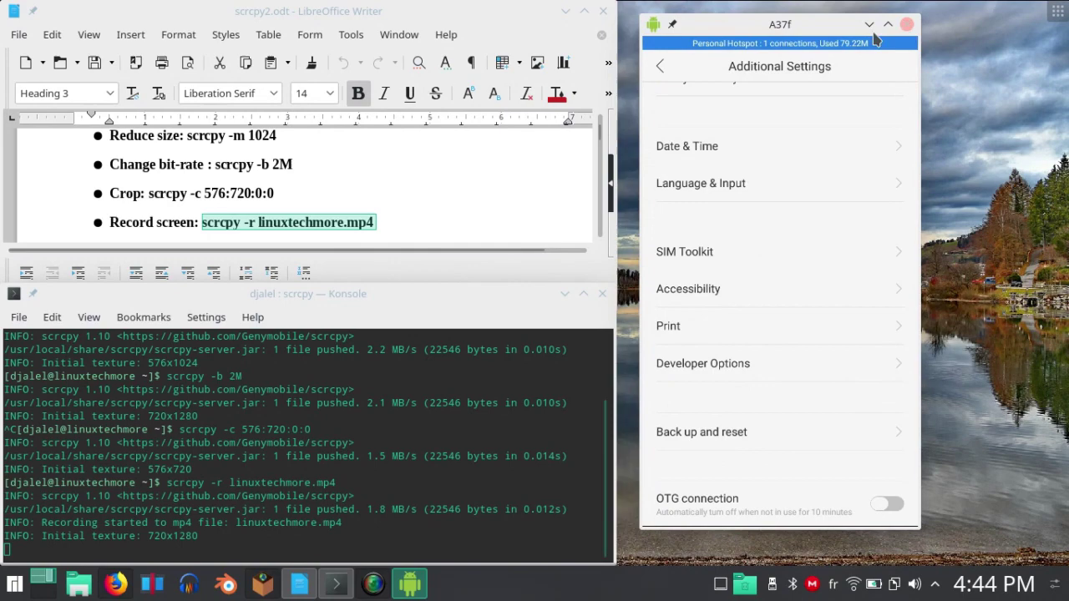
# - Close the mirror to finish recording, play linuxtechmore.mp4 in VLC with a seek ahead, then scroll the notes
pyautogui.click(907, 24)
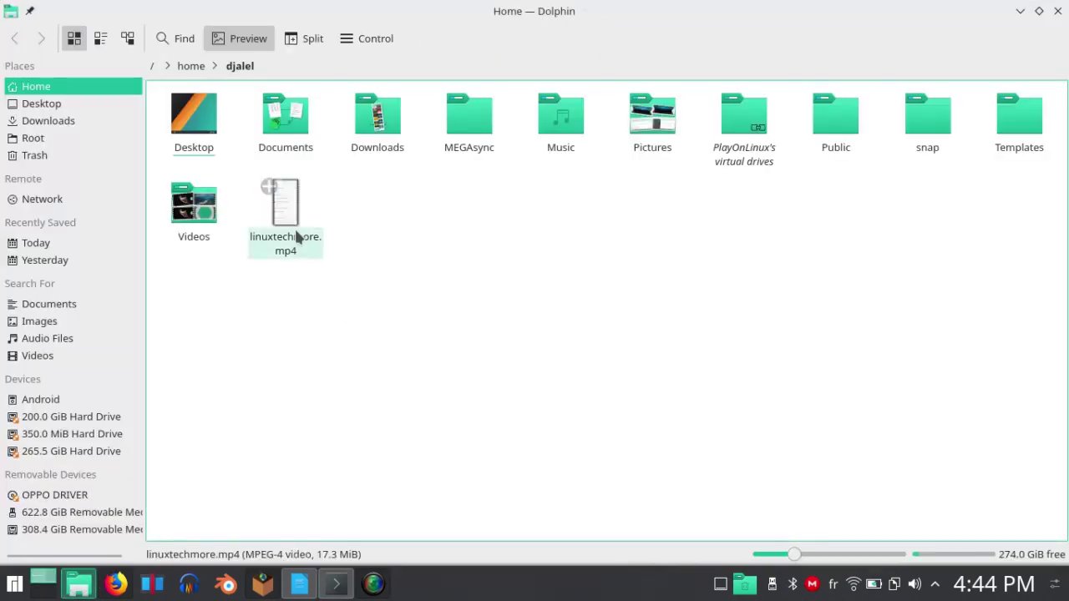
pyautogui.doubleClick(289, 226)
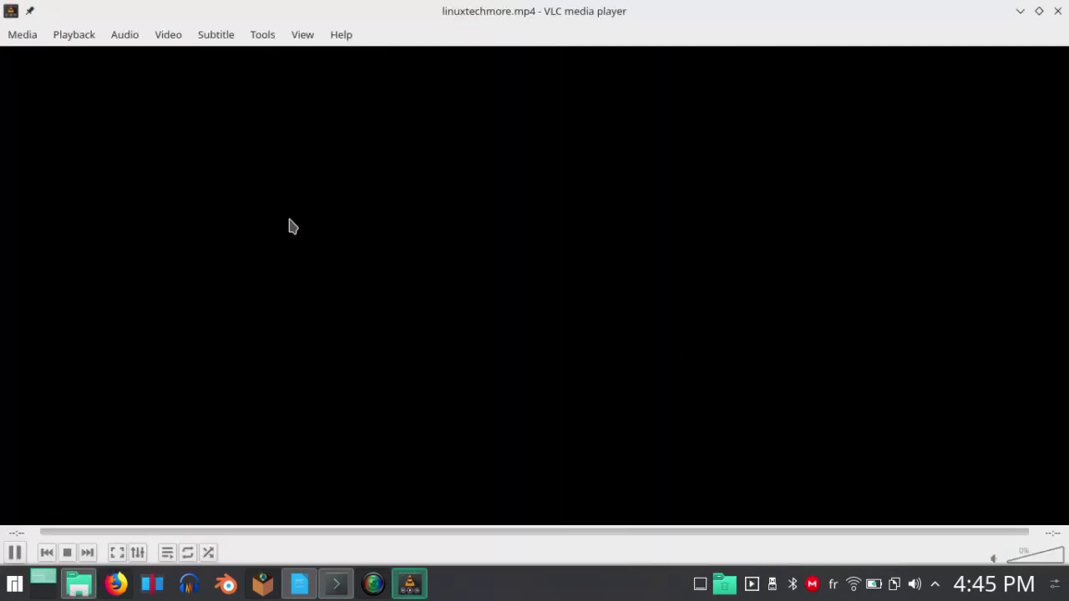
pyautogui.click(510, 532)
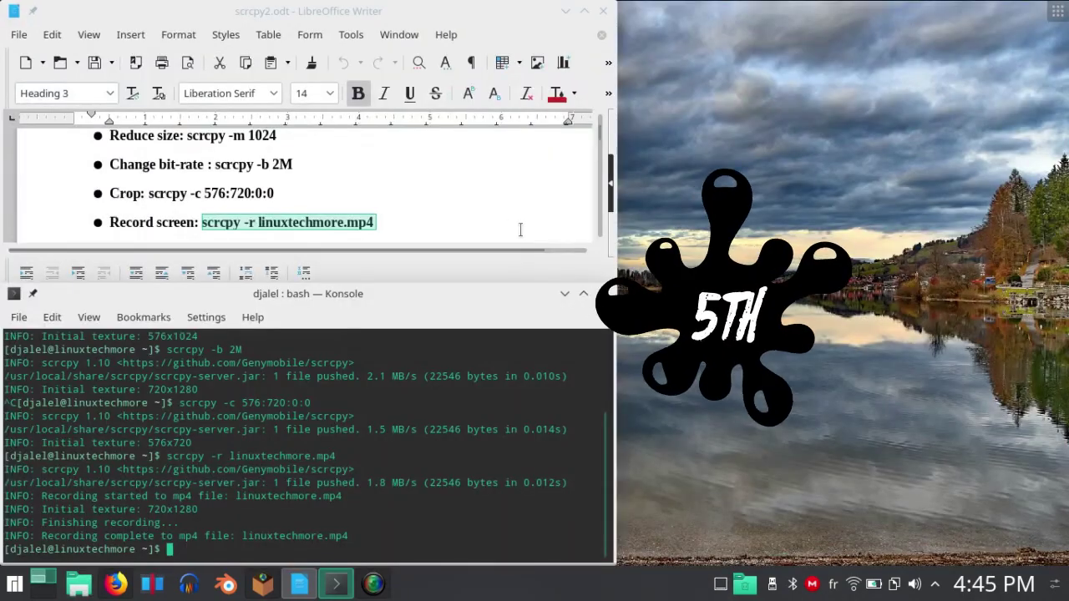
pyautogui.click(358, 199)
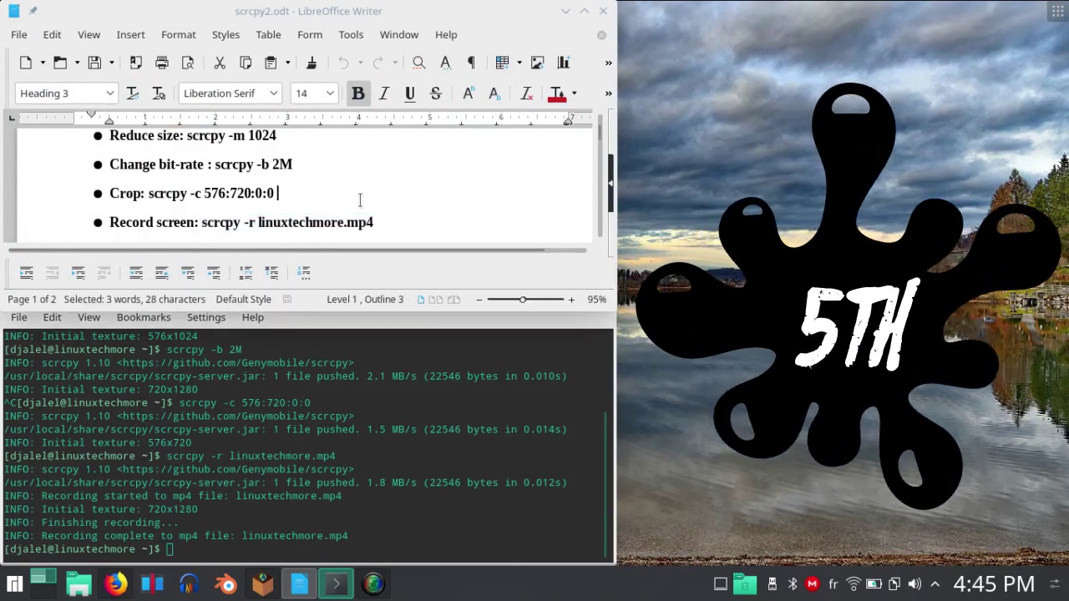
pyautogui.scroll(-1, 360, 194)
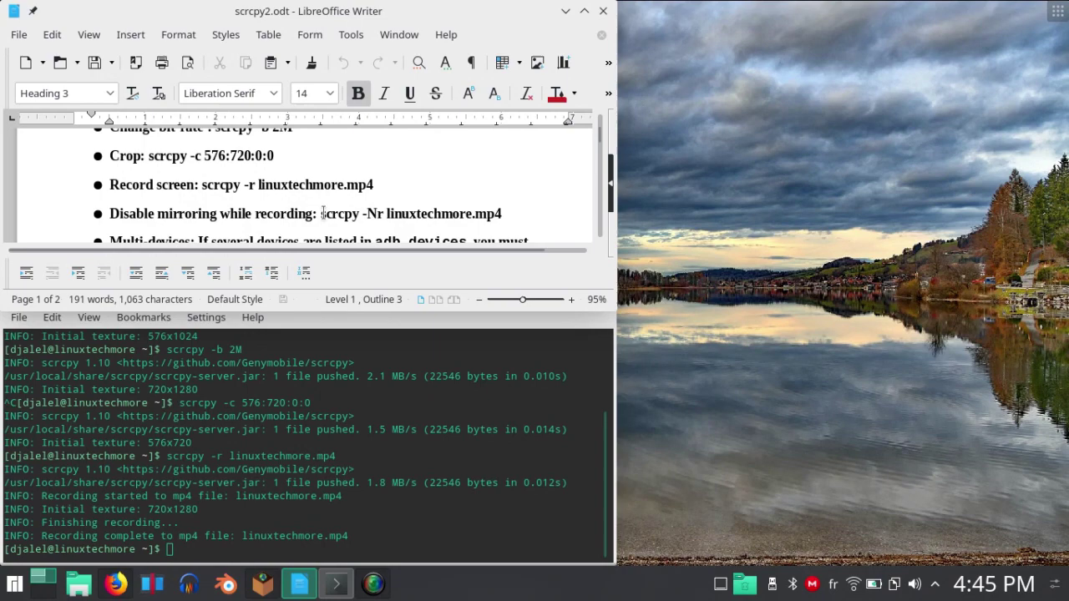
# - Change the notes' scrcpy -Nr command to linuxtechmore1.mp4 and copy it
pyautogui.moveTo(321, 214); pyautogui.dragTo(463, 199)
pyautogui.rightClick(460, 208)
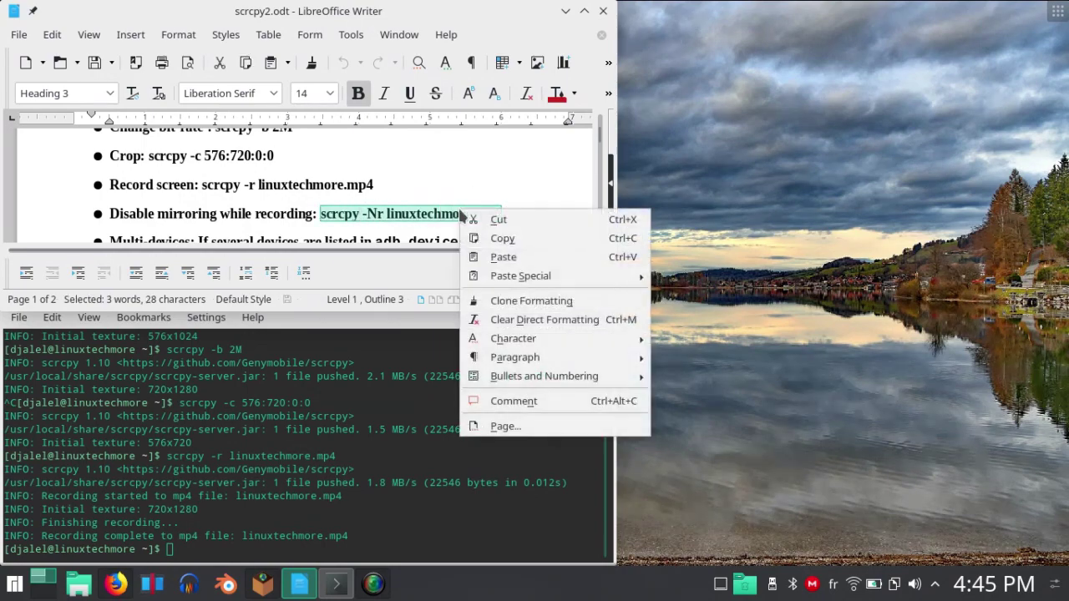
pyautogui.click(503, 241)
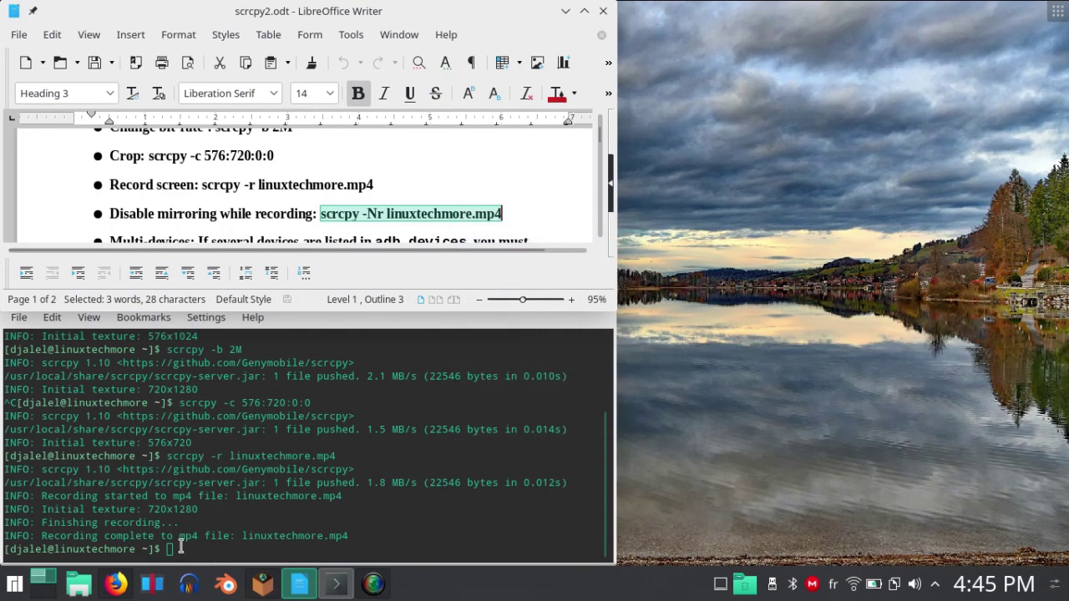
pyautogui.press('Right')
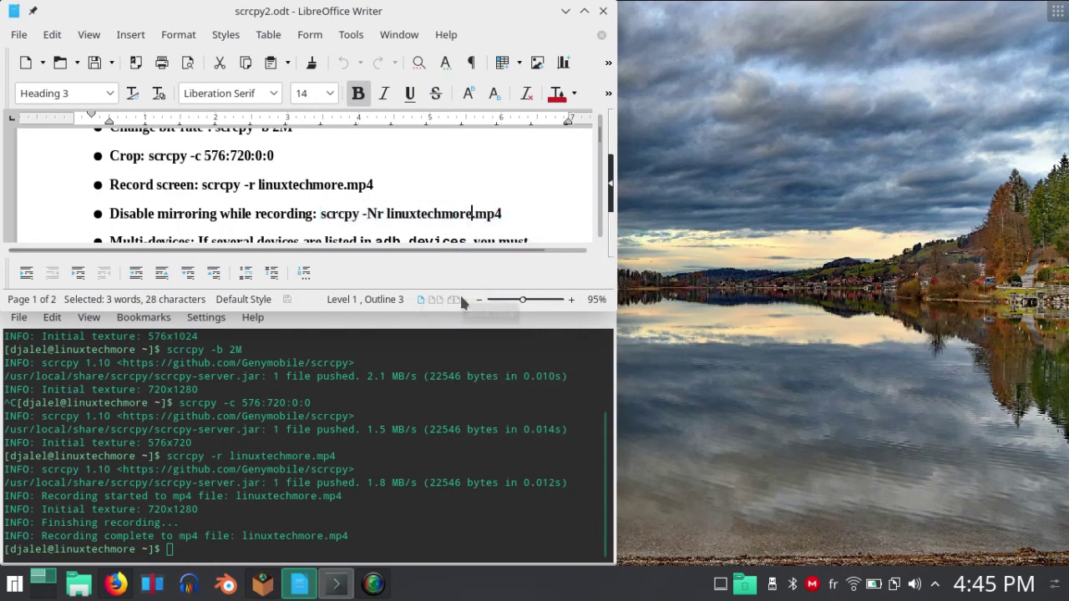
pyautogui.press('Left')
pyautogui.press('Left')
pyautogui.press('Left')
pyautogui.press('Left')
pyautogui.write('1')
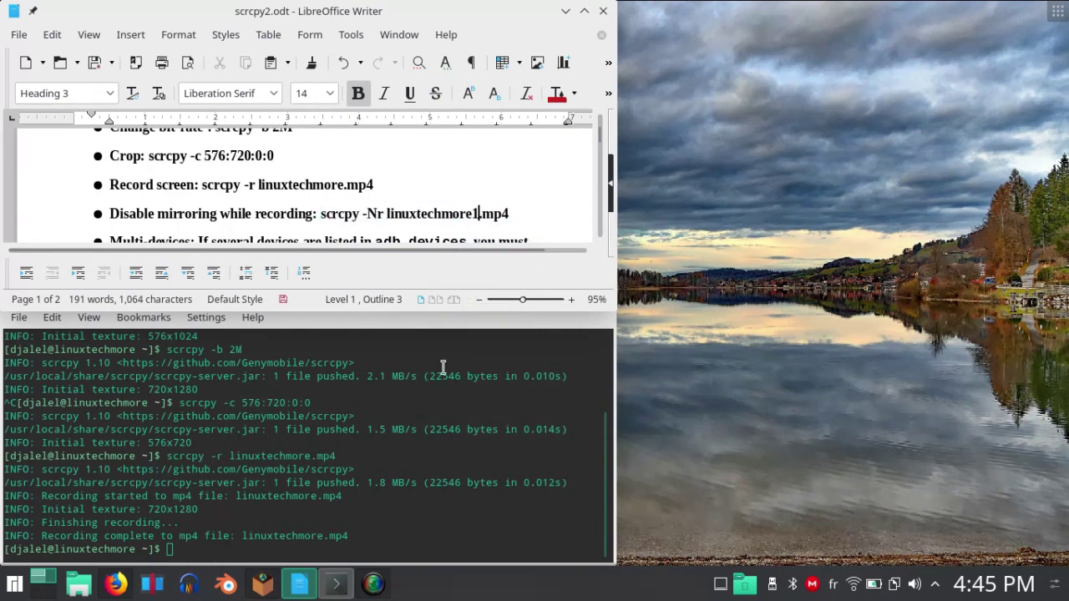
pyautogui.click(509, 214)
pyautogui.moveTo(509, 214); pyautogui.dragTo(320, 213)
pyautogui.rightClick(338, 217)
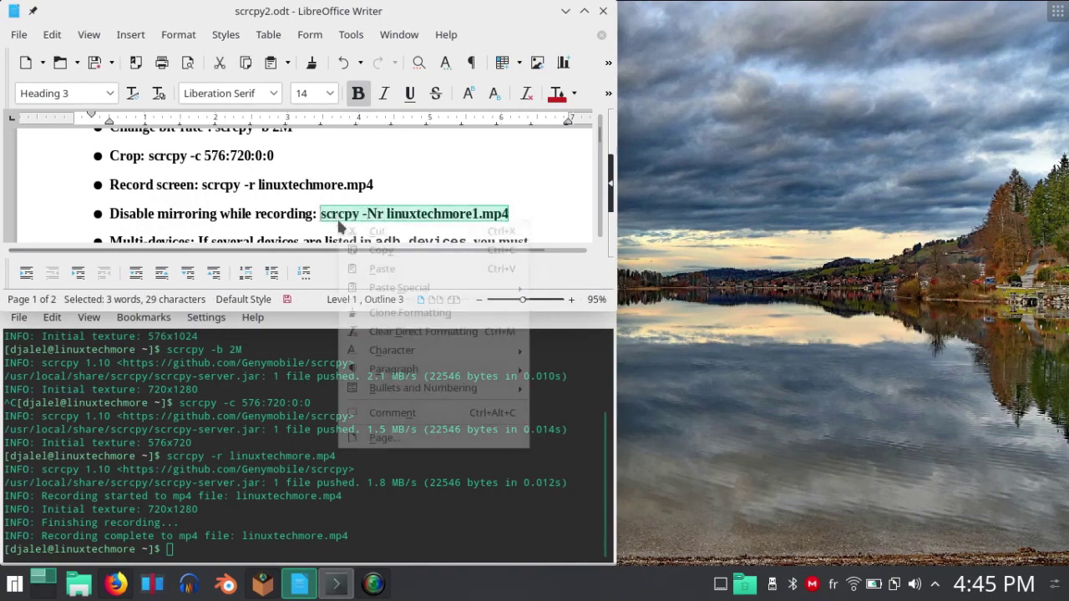
pyautogui.click(384, 249)
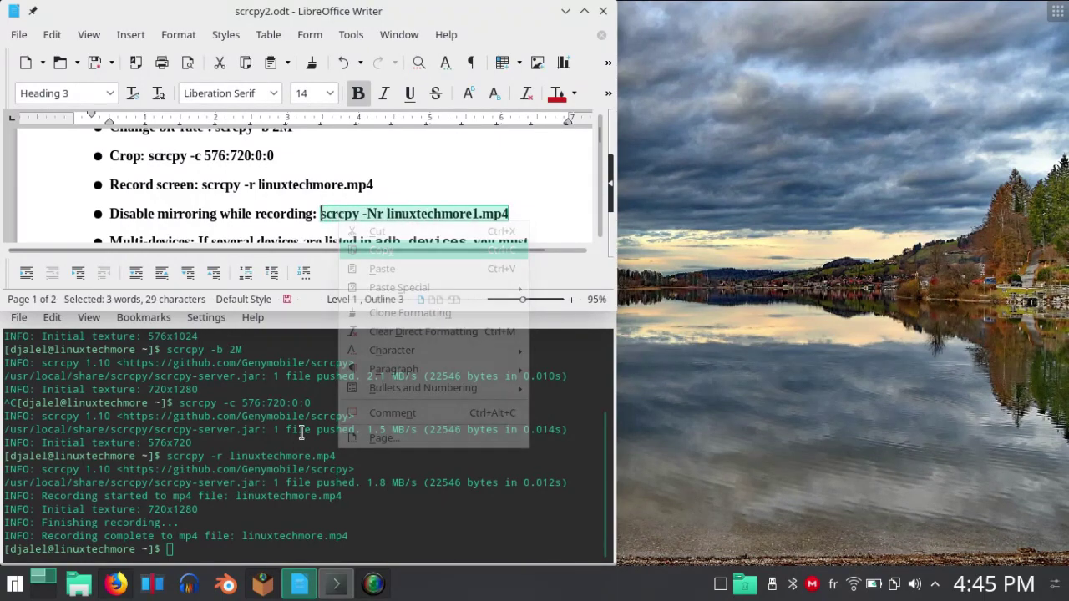
# - Run scrcpy -Nr linuxtechmore1.mp4 in Konsole, then stop the recording with Ctrl+C
pyautogui.rightClick(177, 544)
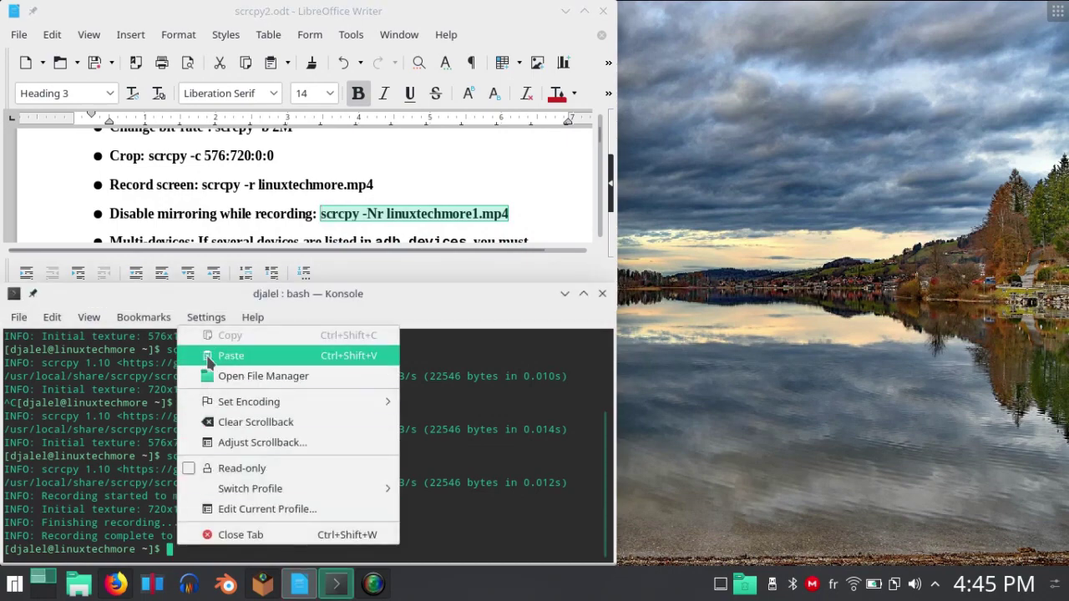
pyautogui.click(211, 351)
pyautogui.moveTo(304, 589)
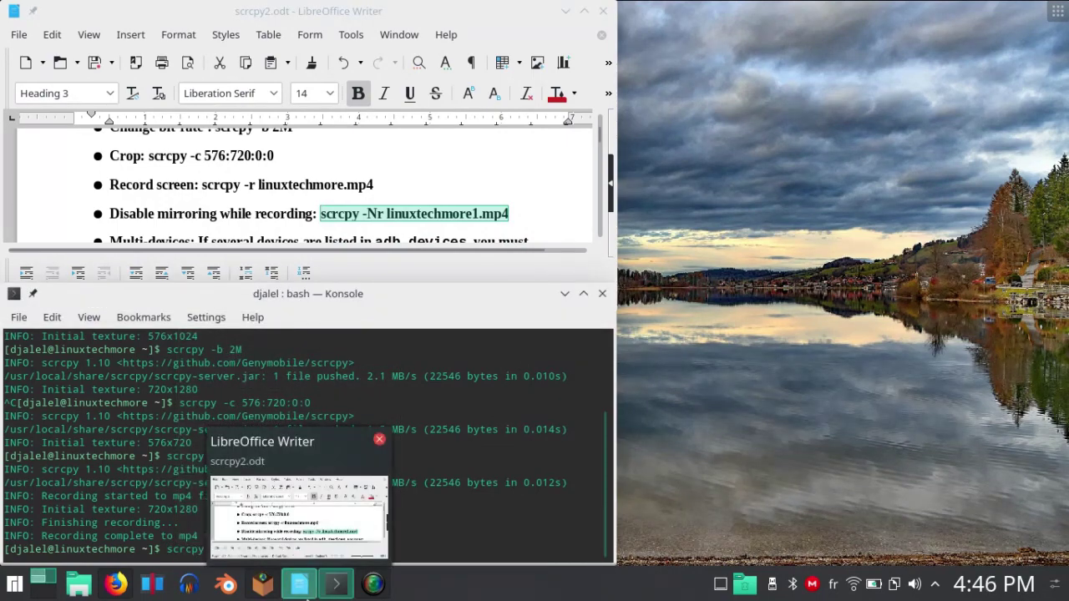
pyautogui.press('Return')
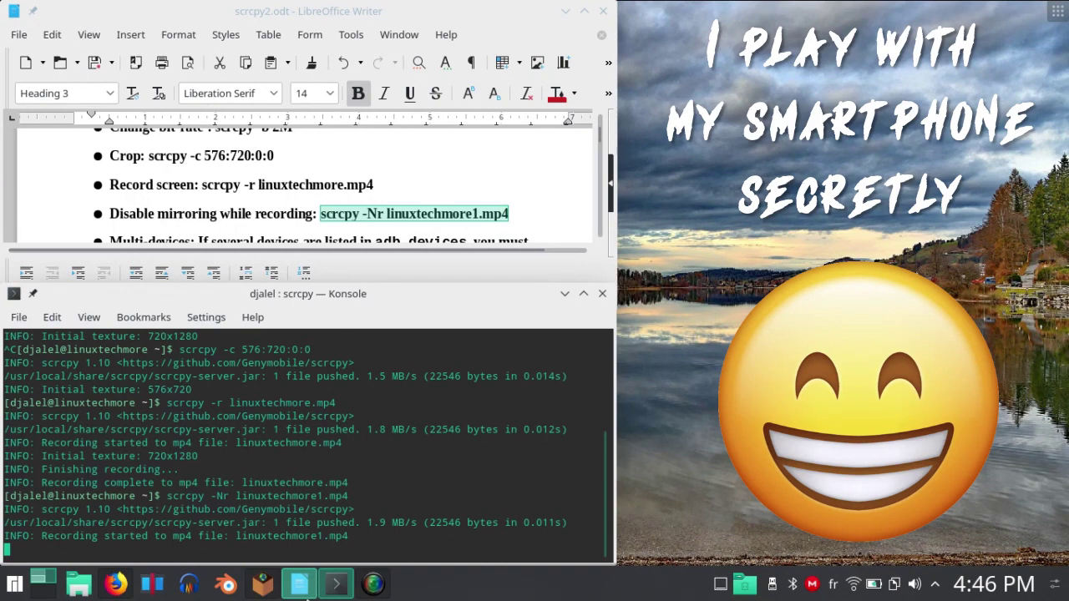
pyautogui.hotkey('ctrl', 'c')
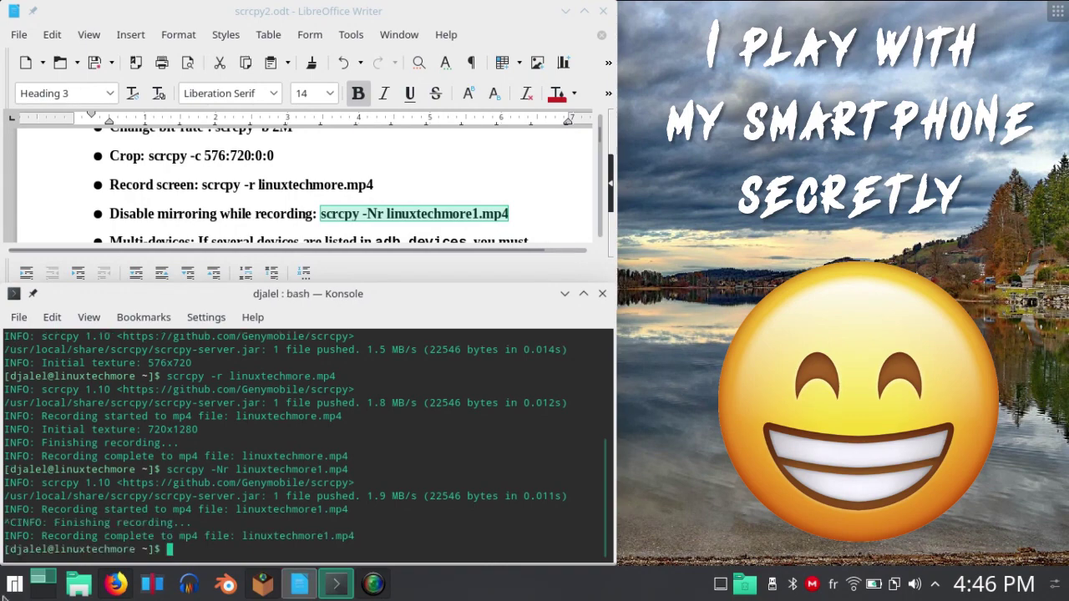
# - Play linuxtechmore1.mp4 from the file manager in VLC, then close VLC
pyautogui.click(79, 584)
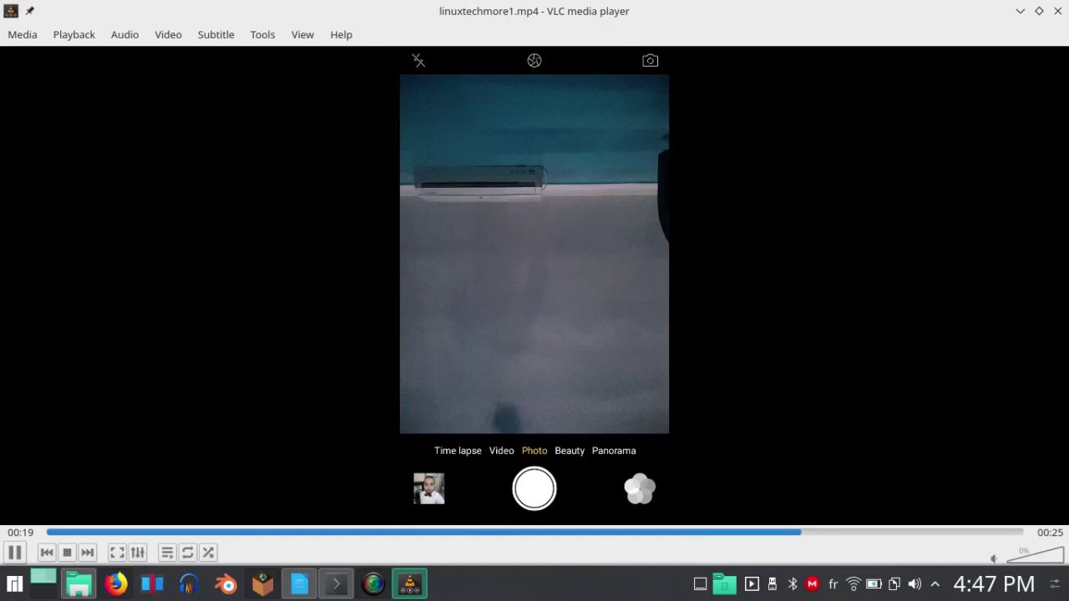
pyautogui.click(1057, 11)
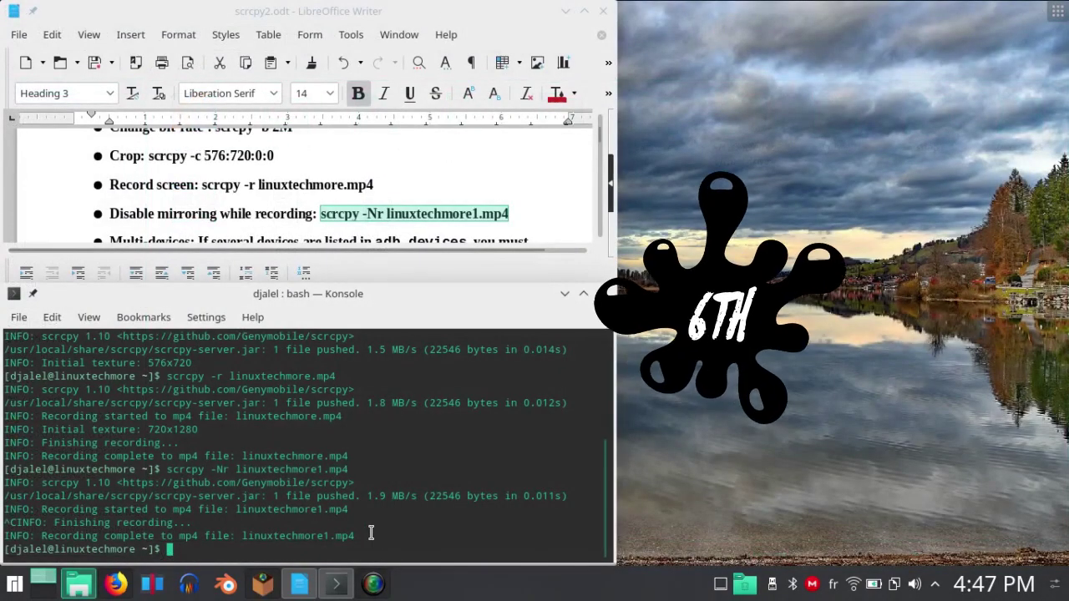
# - Clear the terminal and run adb devices twice until the phone is listed as authorized
pyautogui.scroll(-1, 329, 192)
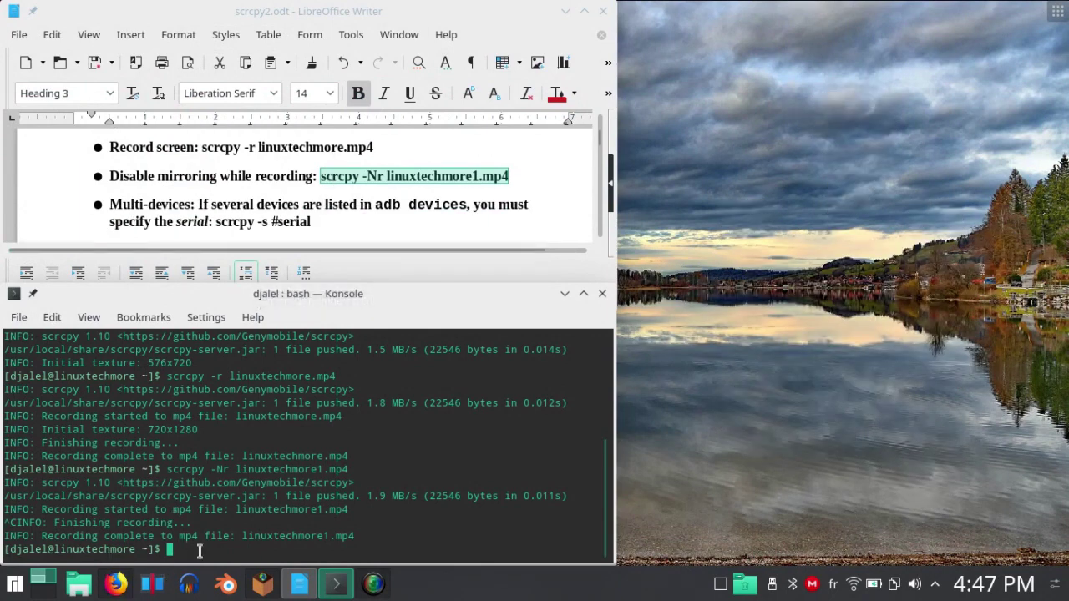
pyautogui.write('clear')
pyautogui.press('Return')
pyautogui.write('ad')
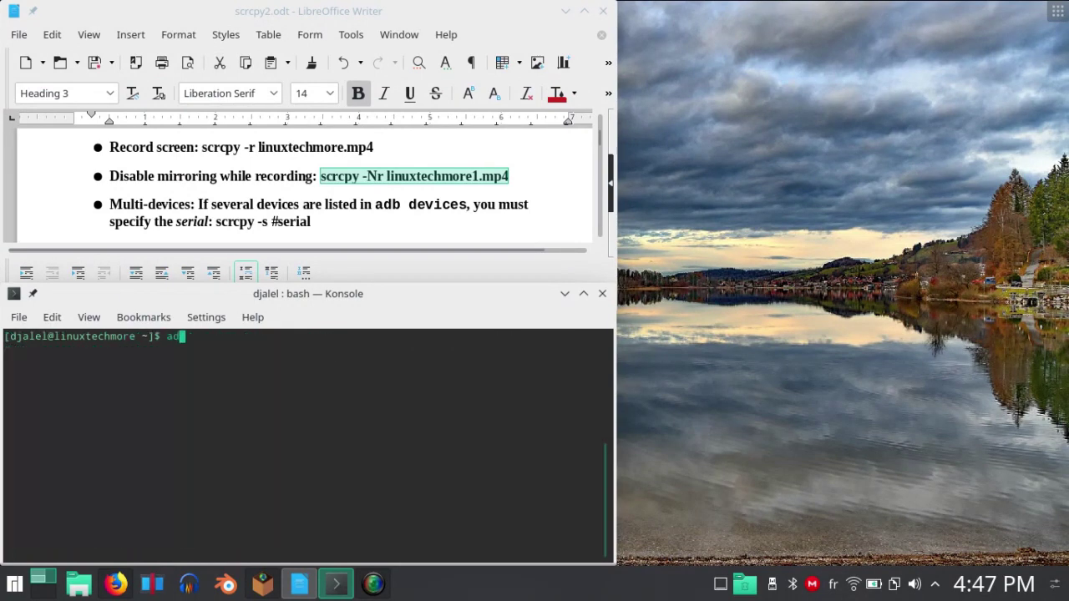
pyautogui.write('b devices')
pyautogui.press('Return')
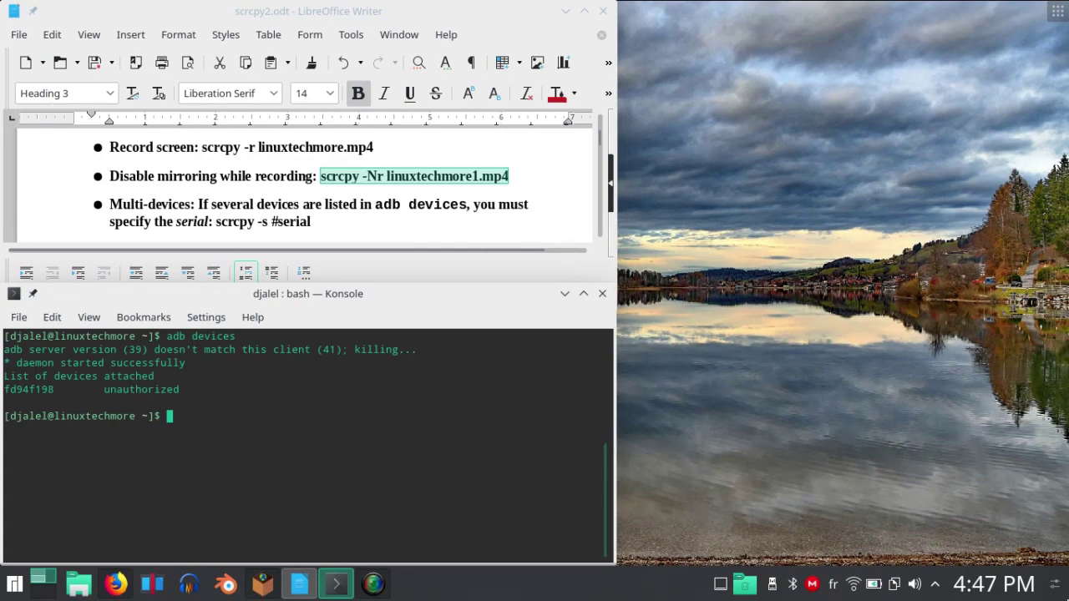
pyautogui.press('Up')
pyautogui.press('Return')
# - Run scrcpy -s followed by the phone's serial number in Konsole
pyautogui.rightClick(225, 457)
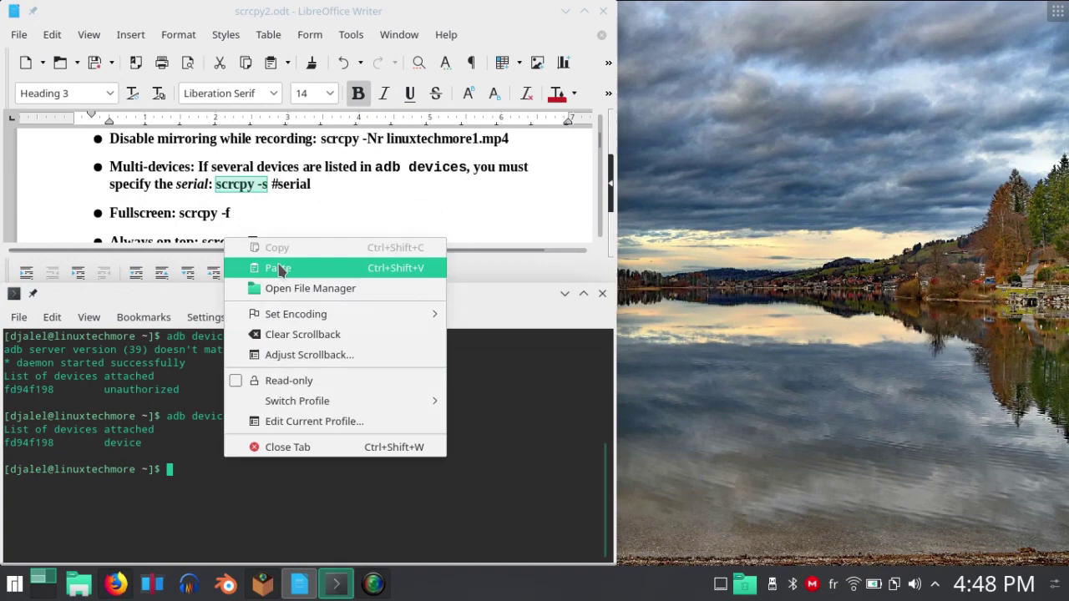
pyautogui.click(279, 268)
pyautogui.doubleClick(29, 443)
pyautogui.rightClick(43, 443)
pyautogui.click(119, 239)
pyautogui.press('Return')
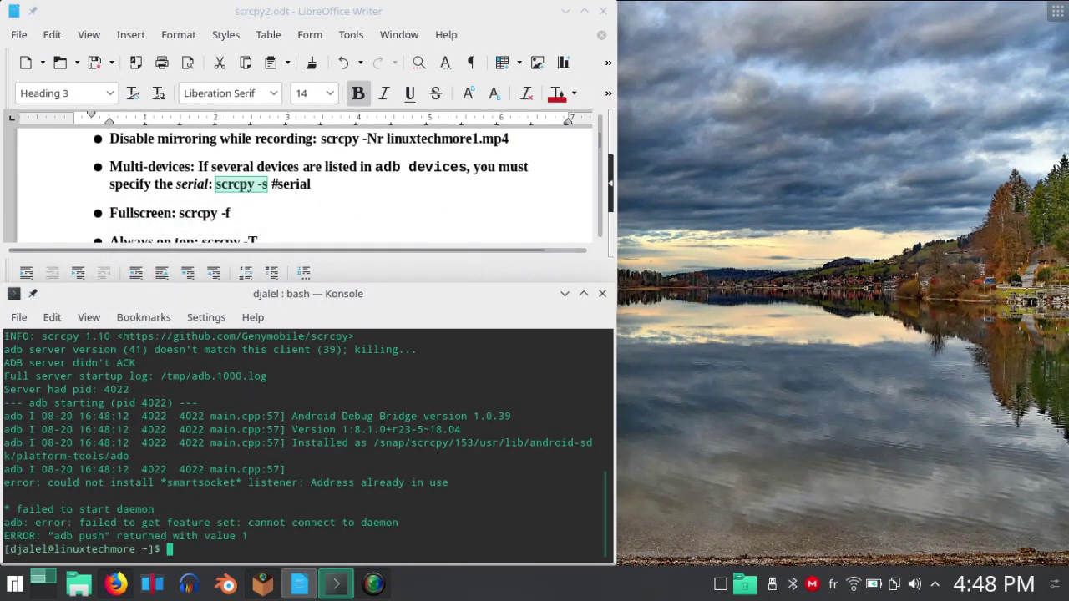
# - Rerun the scrcpy -s command after the adb error, then close the 720x1280 mirror
pyautogui.scroll(1, 127, 420)
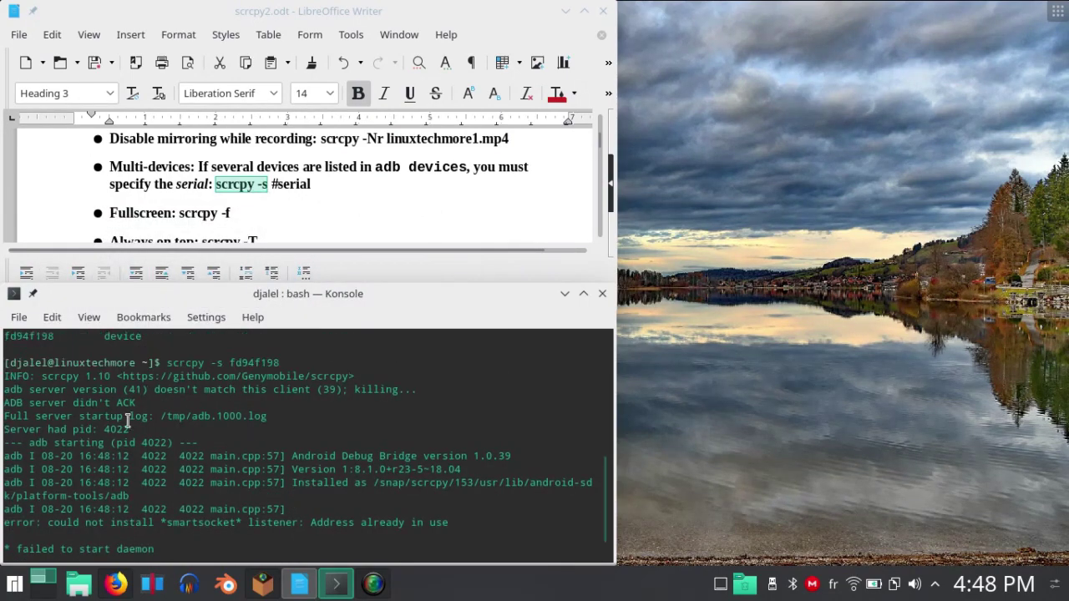
pyautogui.scroll(-1, 259, 430)
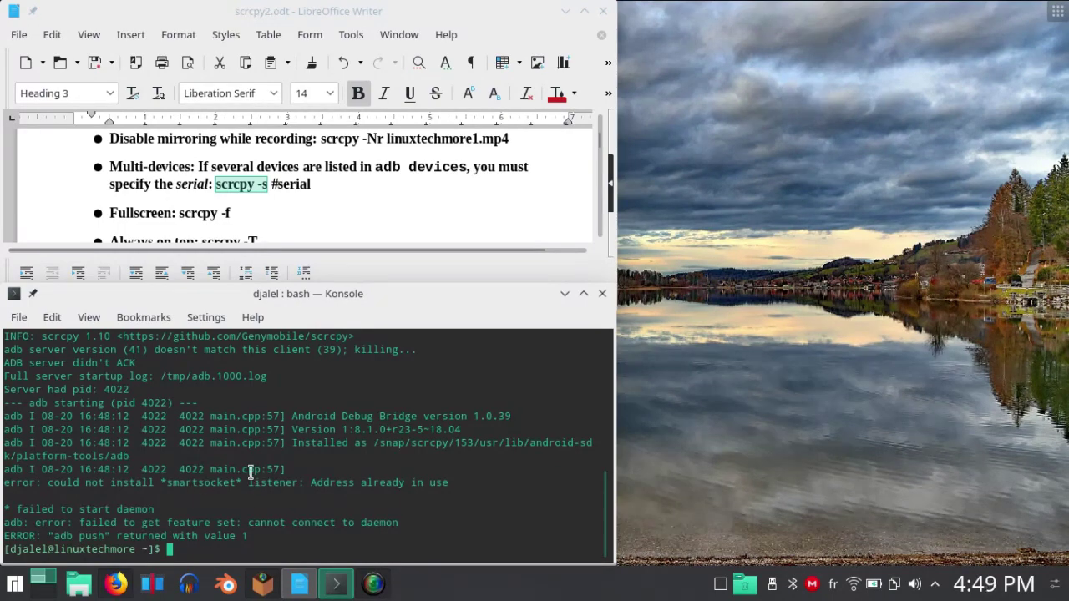
pyautogui.press('Up')
pyautogui.press('Return')
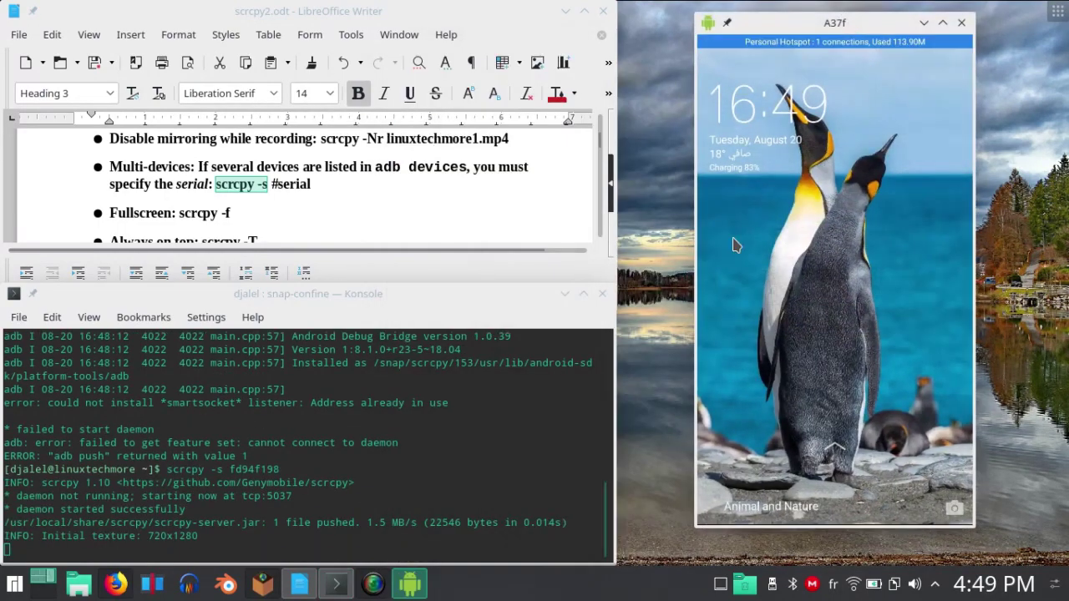
pyautogui.click(962, 23)
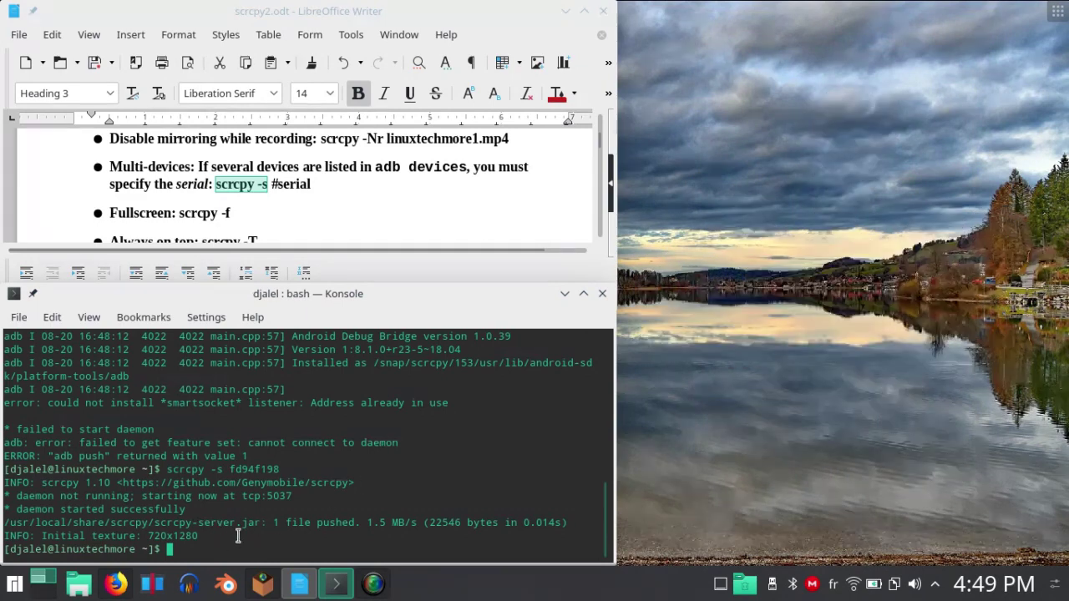
# - Clear the terminal and launch the mirror fullscreen with scrcpy -f
pyautogui.write('clear')
pyautogui.press('Return')
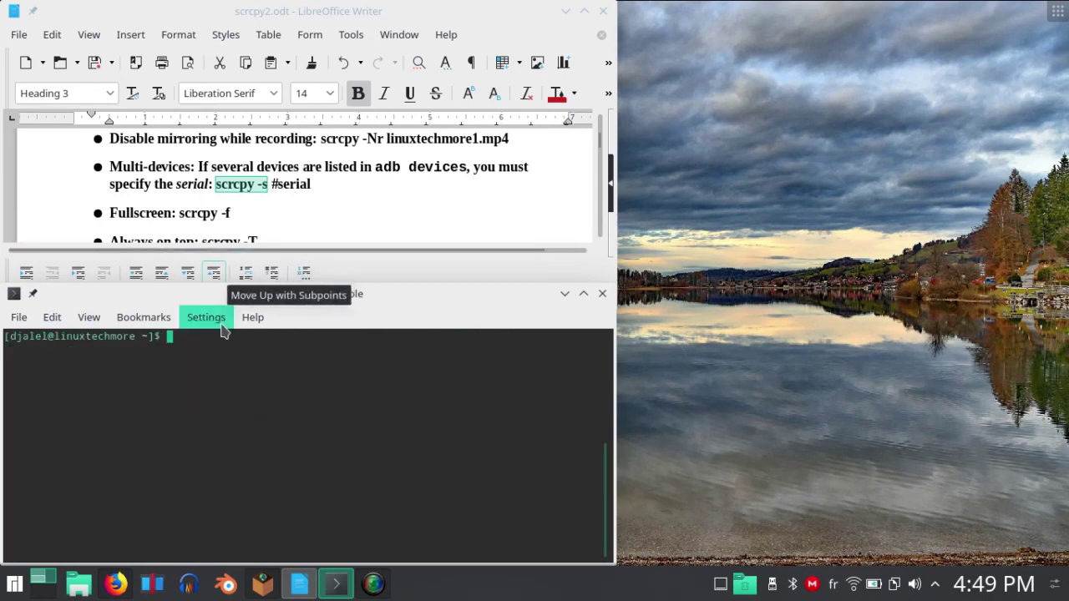
pyautogui.write('scrc')
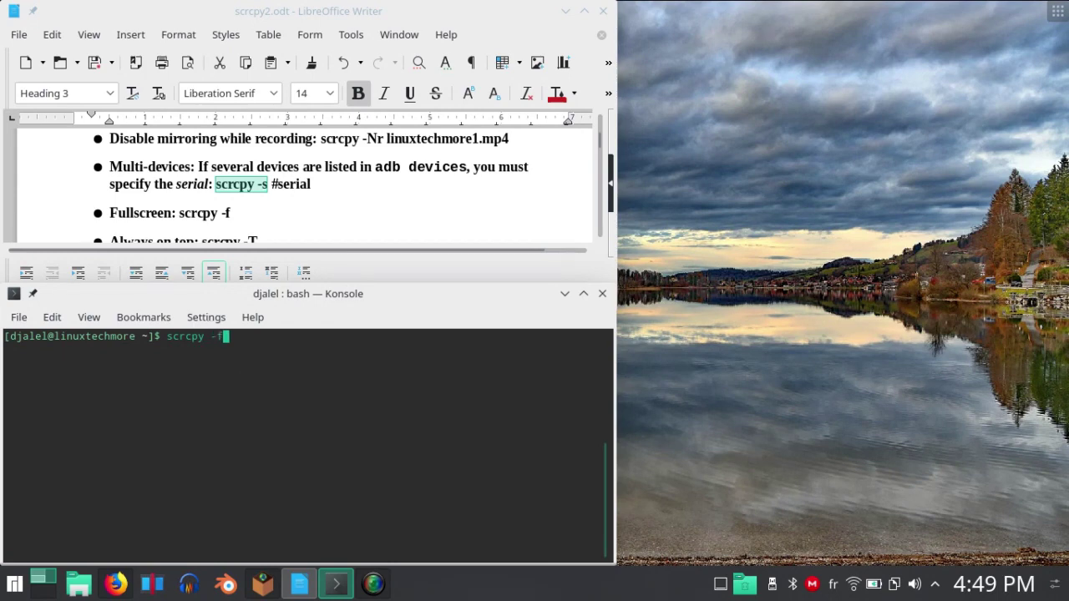
pyautogui.write('py -f')
pyautogui.press('Return')
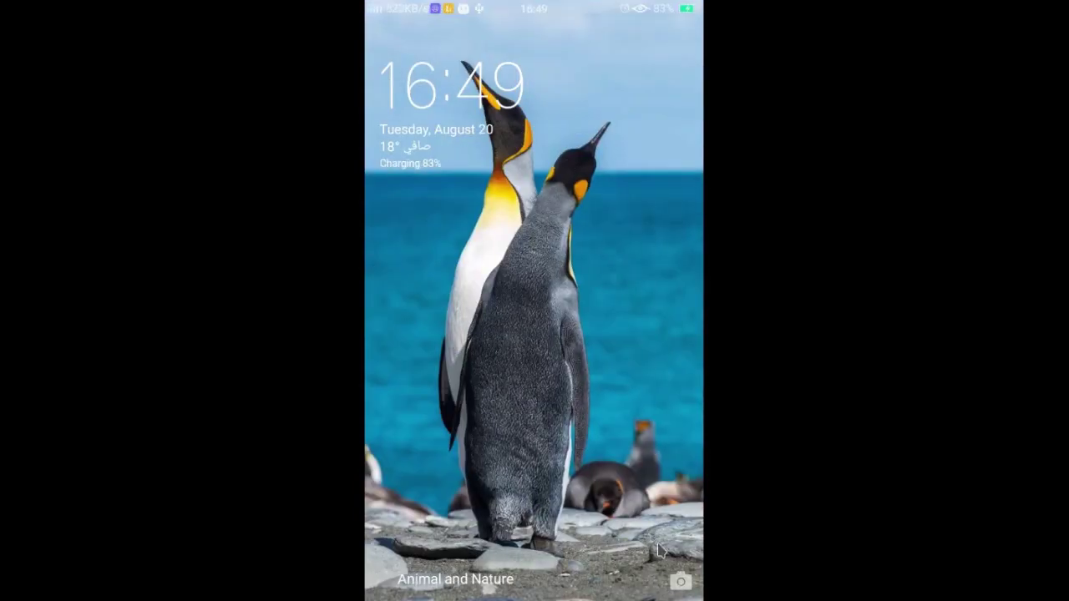
# - Close the fullscreen A37f mirror from the window overview and return to Konsole
pyautogui.hotkey('ctrl', 'F9')
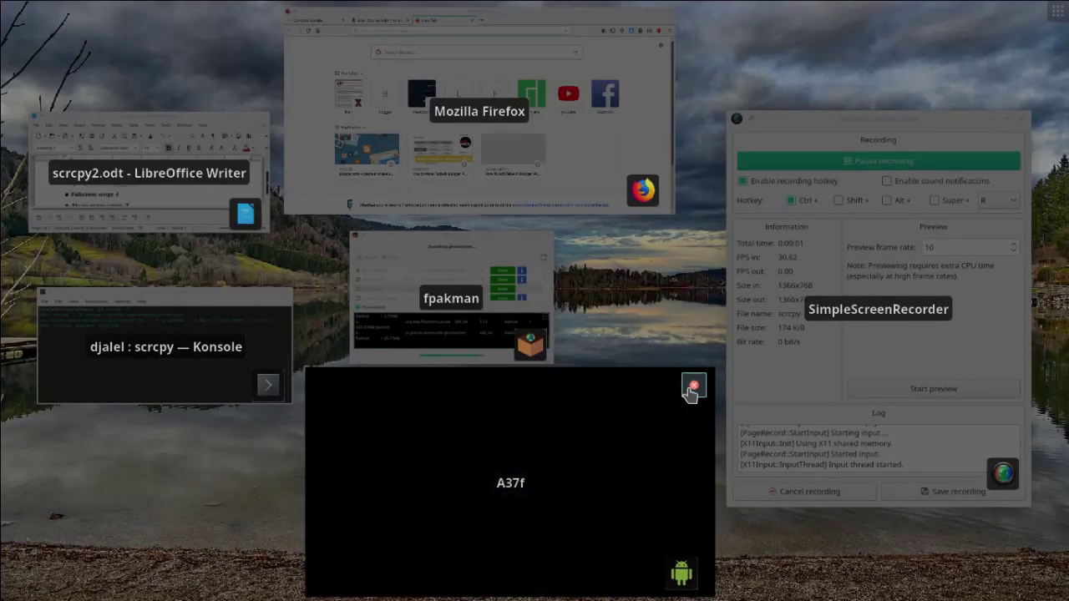
pyautogui.click(694, 386)
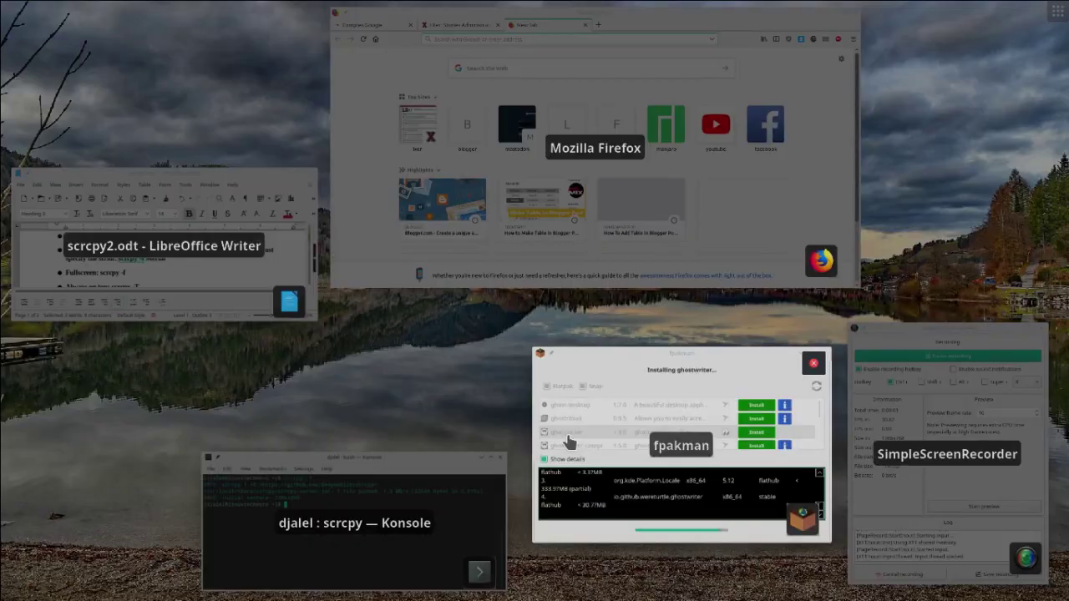
pyautogui.click(406, 546)
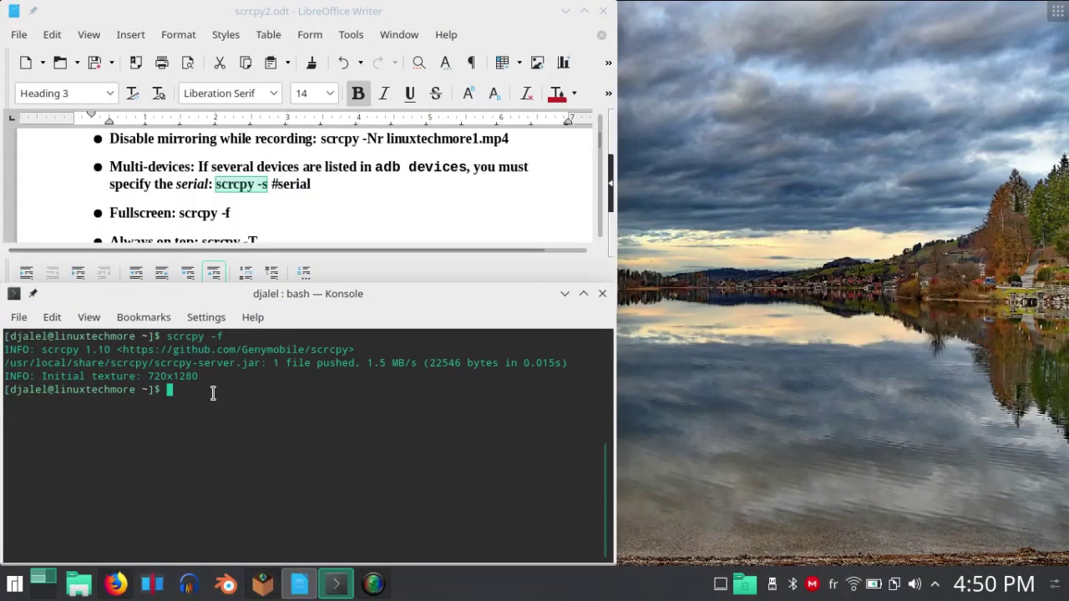
# - Copy the scrcpy -T command from the Writer notes
pyautogui.click(231, 212)
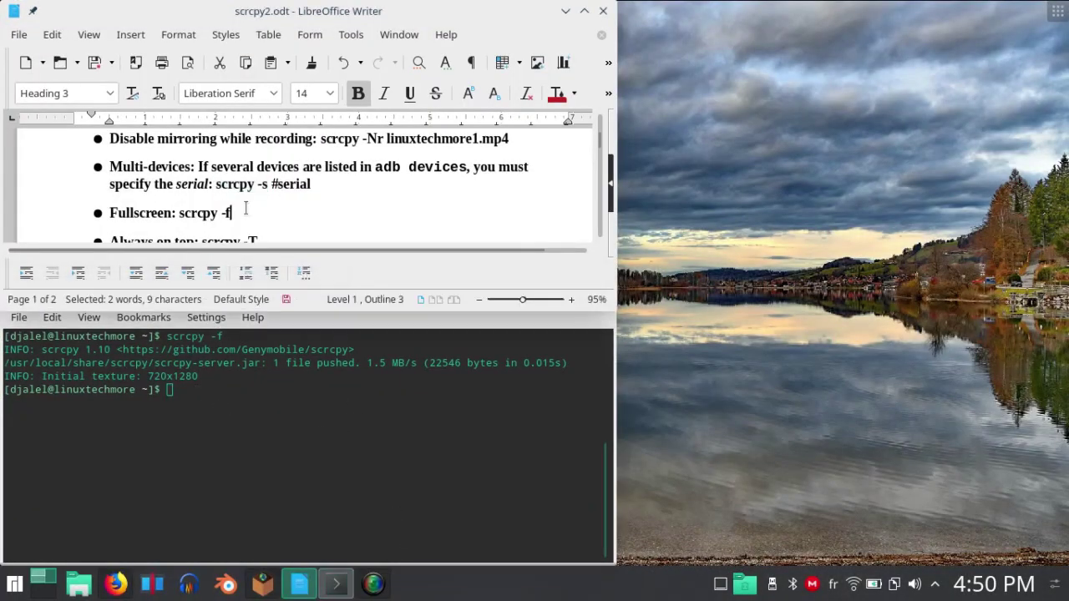
pyautogui.scroll(-1, 245, 209)
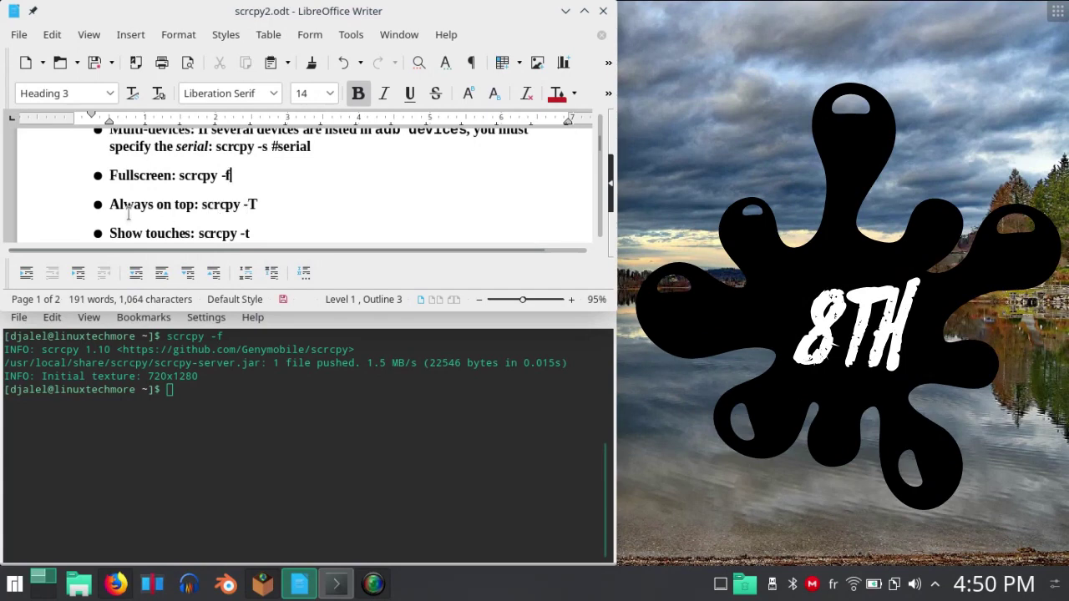
pyautogui.moveTo(203, 205); pyautogui.dragTo(274, 203)
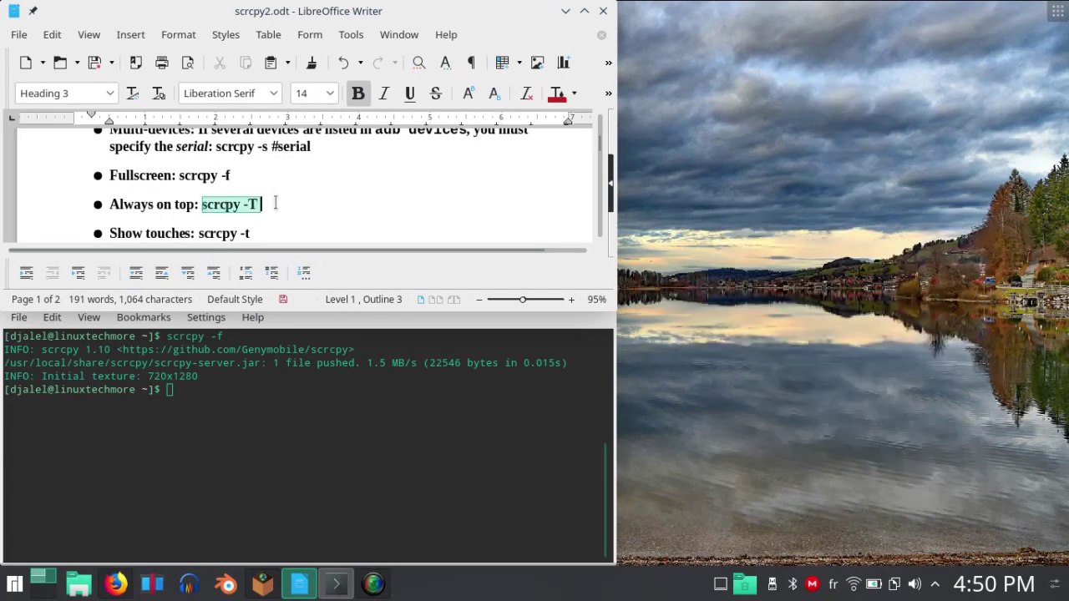
pyautogui.rightClick(247, 200)
pyautogui.click(289, 229)
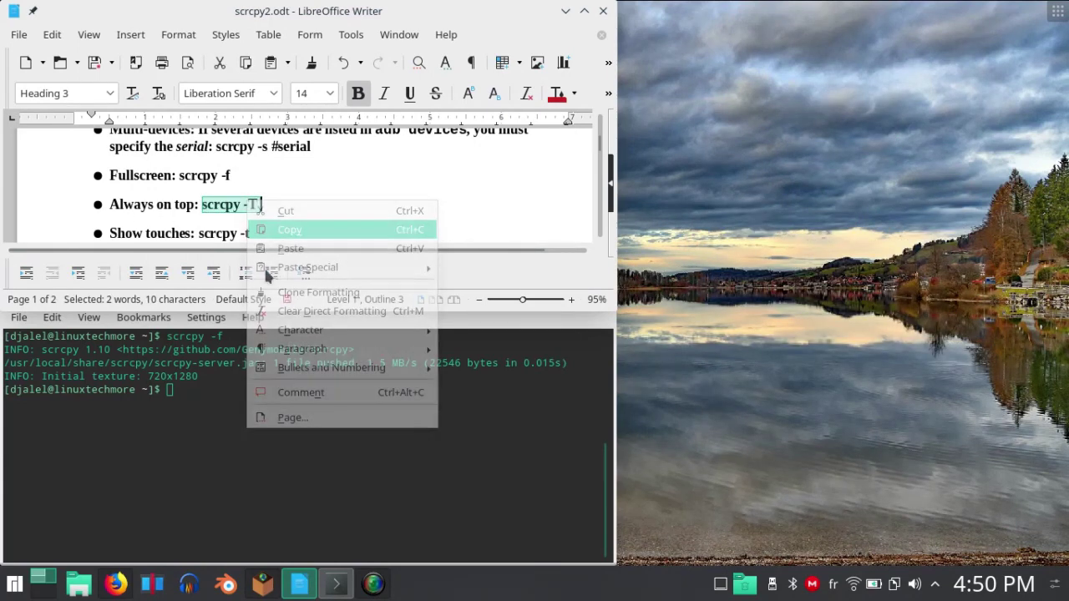
# - Run scrcpy -T in Konsole, close the always-on-top mirror, then select scrcpy -t in the notes
pyautogui.click(235, 392)
pyautogui.rightClick(260, 394)
pyautogui.click(329, 203)
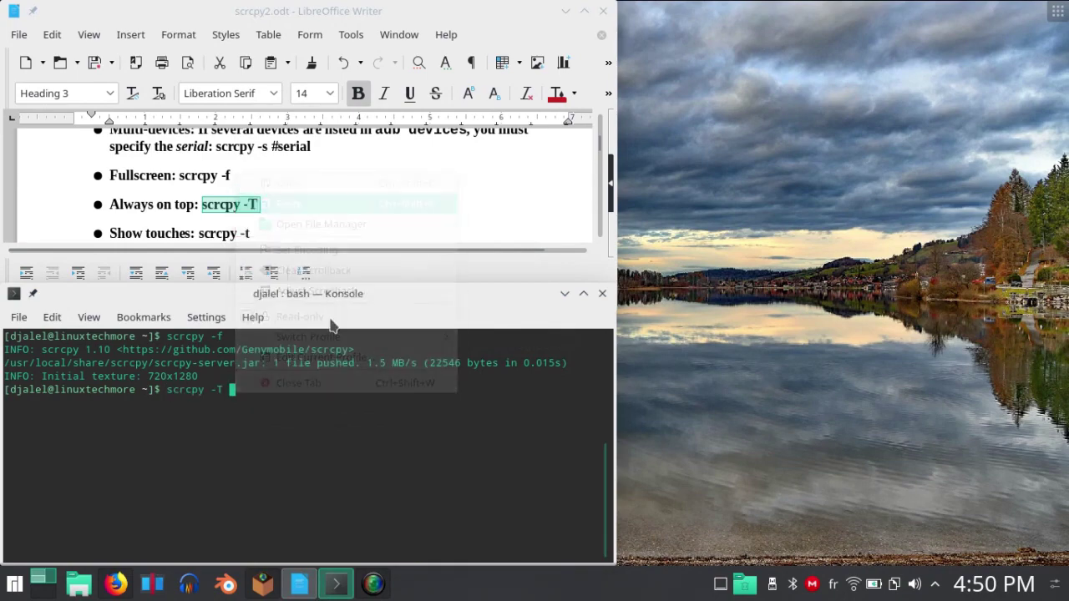
pyautogui.press('Return')
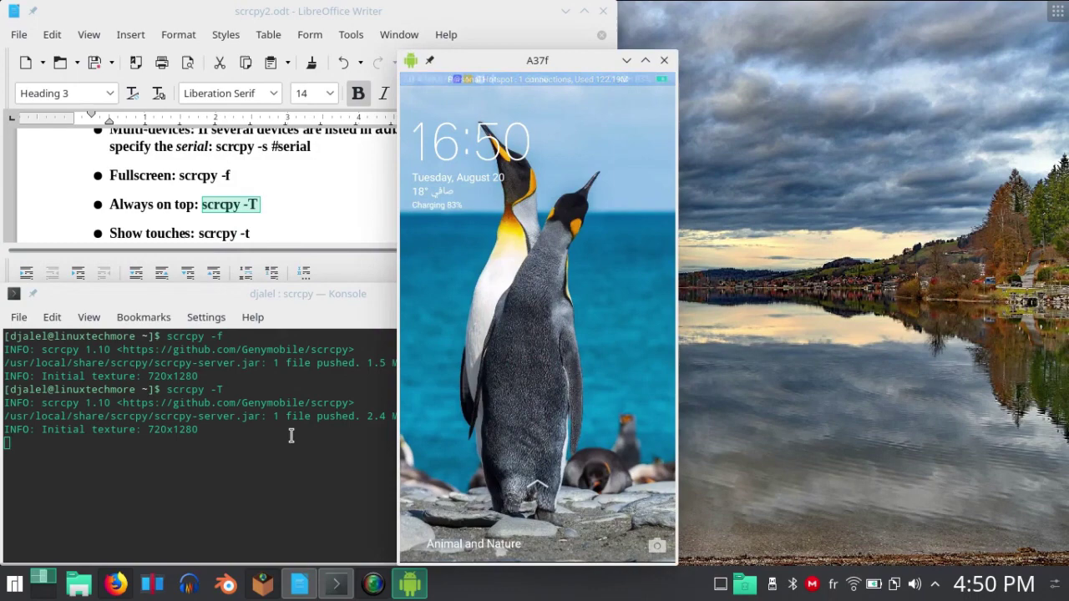
pyautogui.click(313, 297)
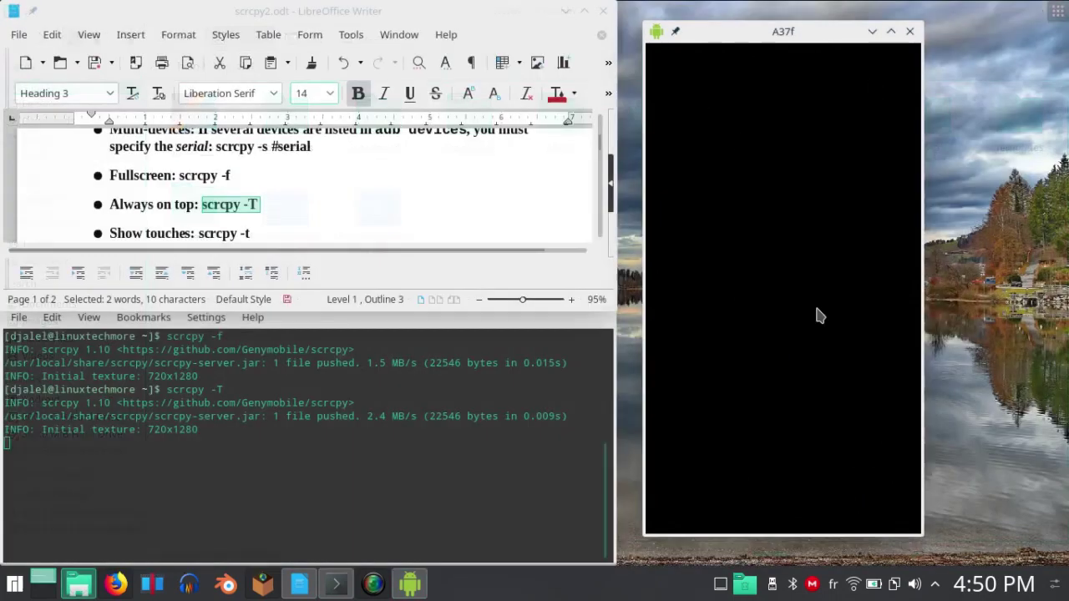
pyautogui.click(910, 31)
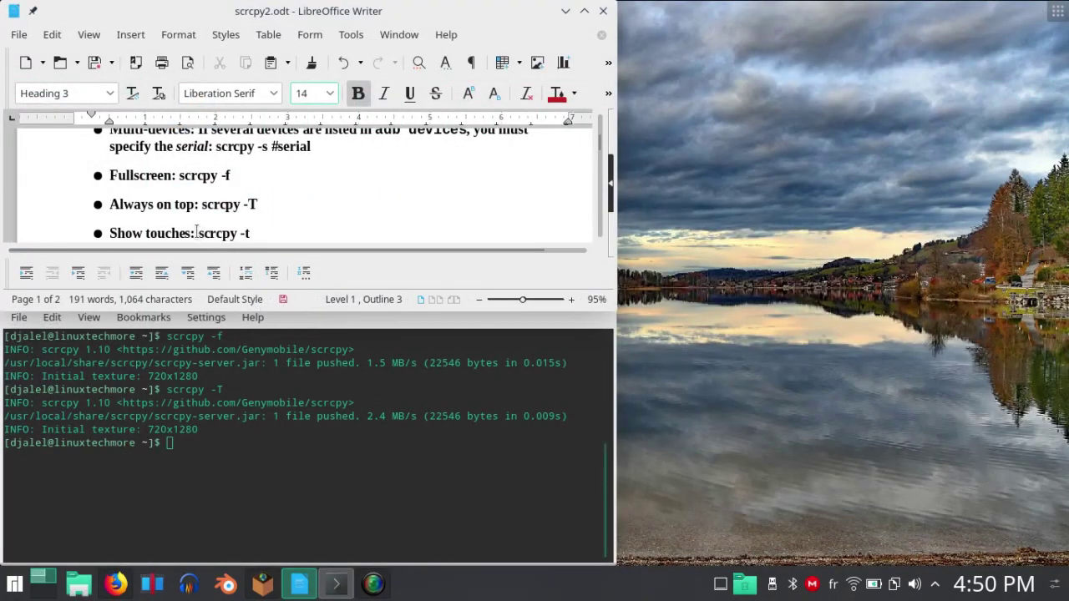
pyautogui.moveTo(197, 233); pyautogui.dragTo(254, 236)
# - Copy scrcpy -t from the notes and run it in Konsole to show touches
pyautogui.rightClick(239, 237)
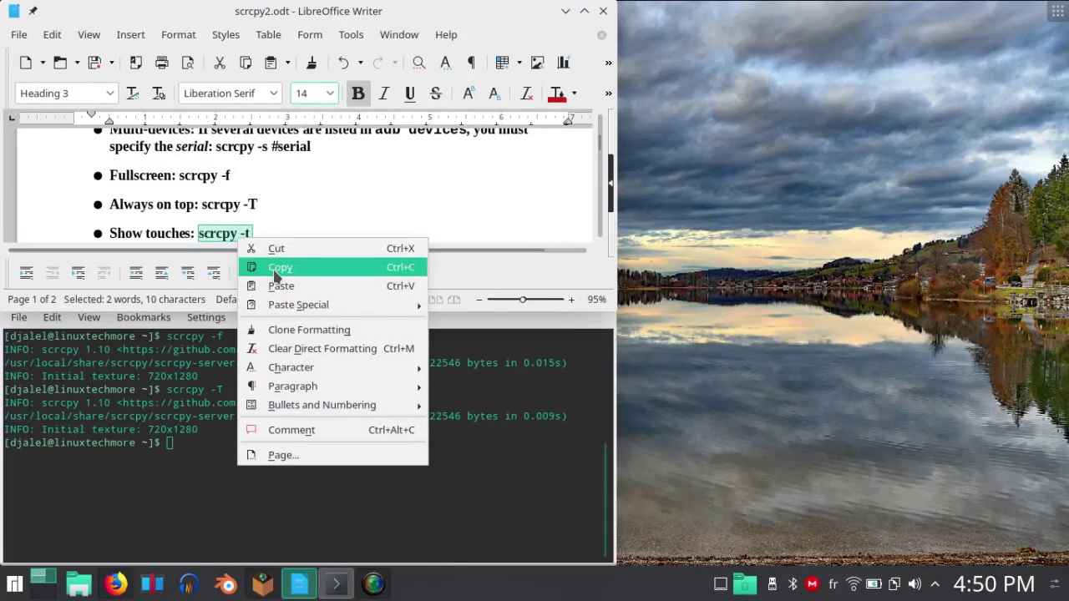
pyautogui.click(277, 266)
pyautogui.rightClick(220, 449)
pyautogui.click(278, 264)
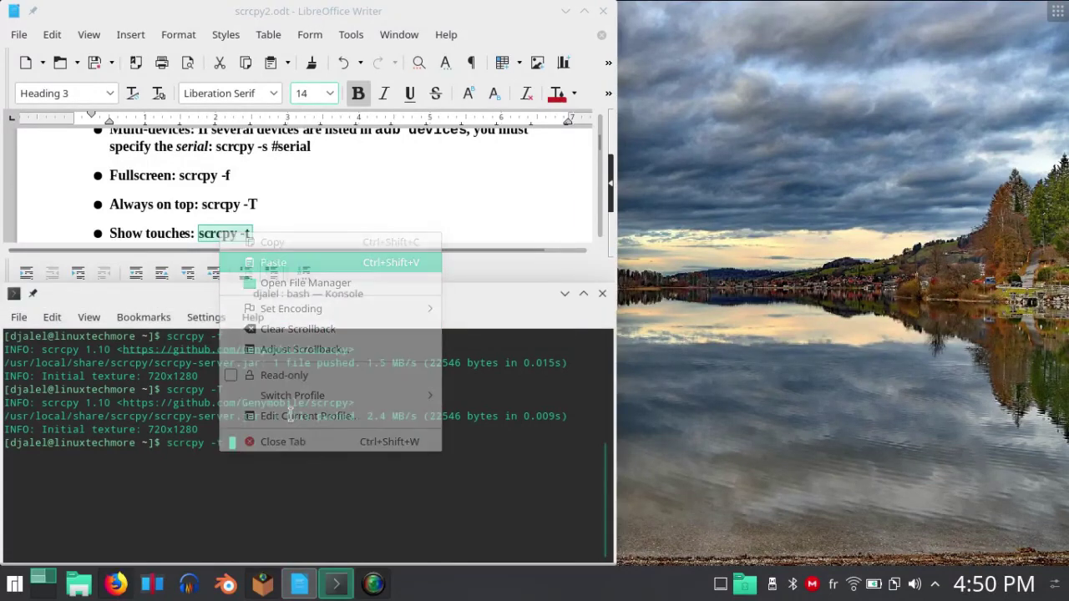
pyautogui.press('Return')
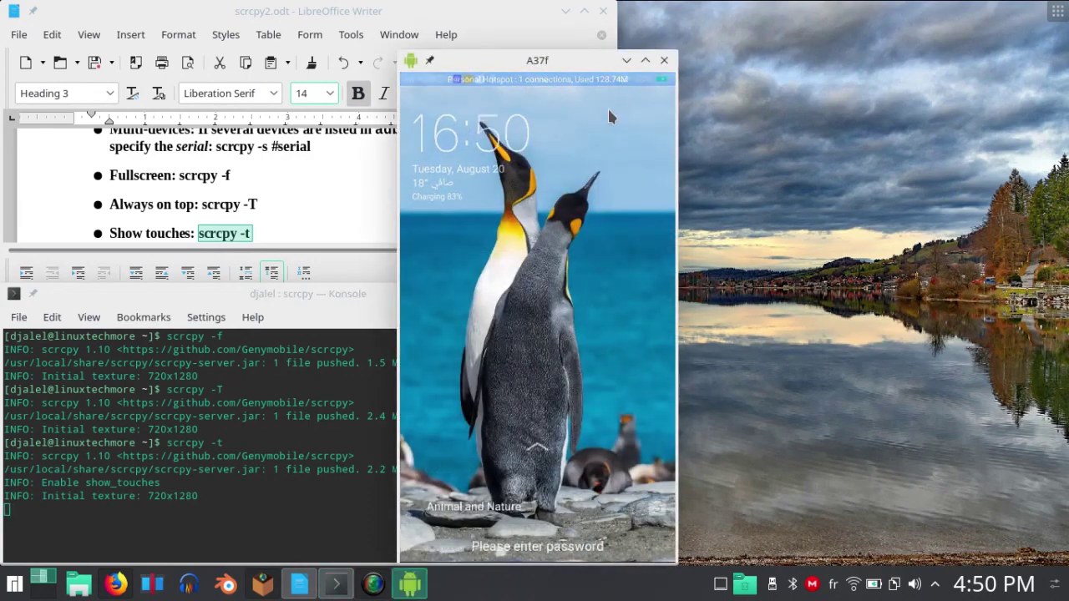
# - Unlock the phone with its PIN, swipe to the next home page, return Home, and close the mirror
pyautogui.moveTo(537, 451); pyautogui.dragTo(609, 231)
pyautogui.click(534, 334)
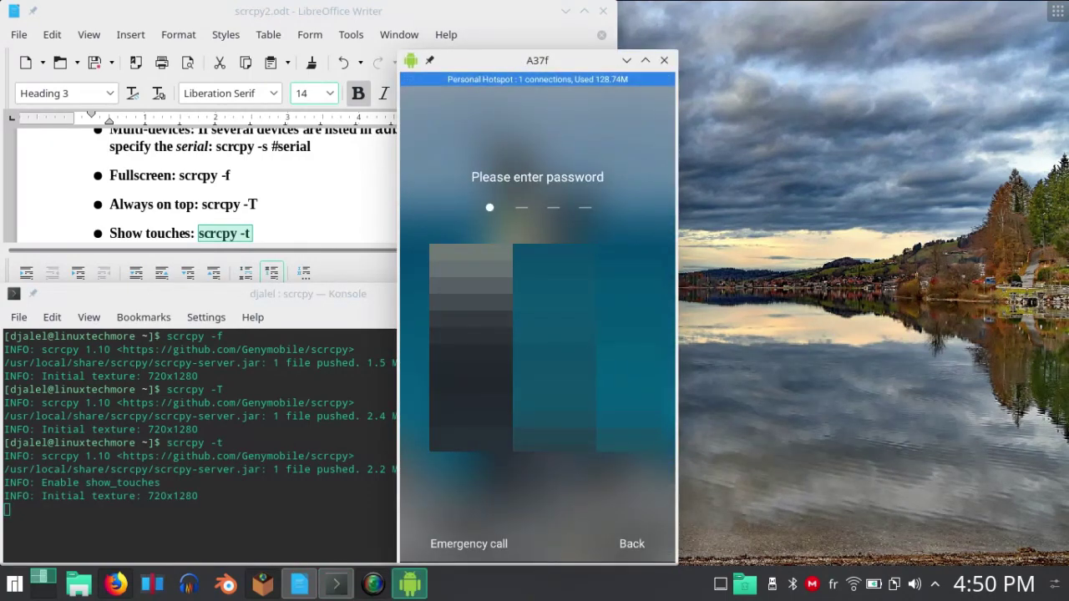
pyautogui.click(555, 302)
pyautogui.click(544, 375)
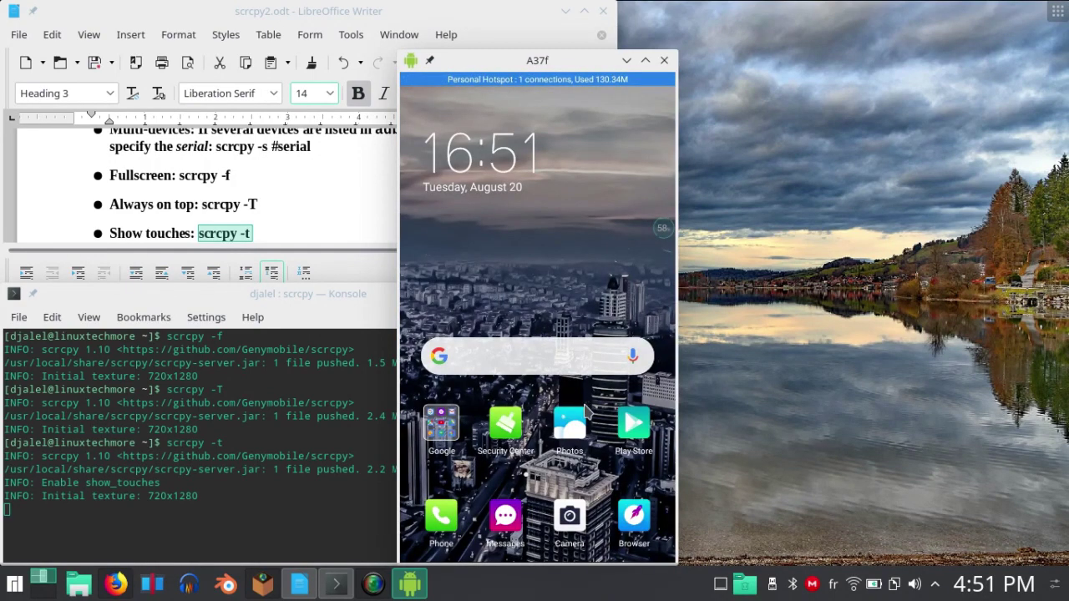
pyautogui.moveTo(598, 264); pyautogui.dragTo(441, 293)
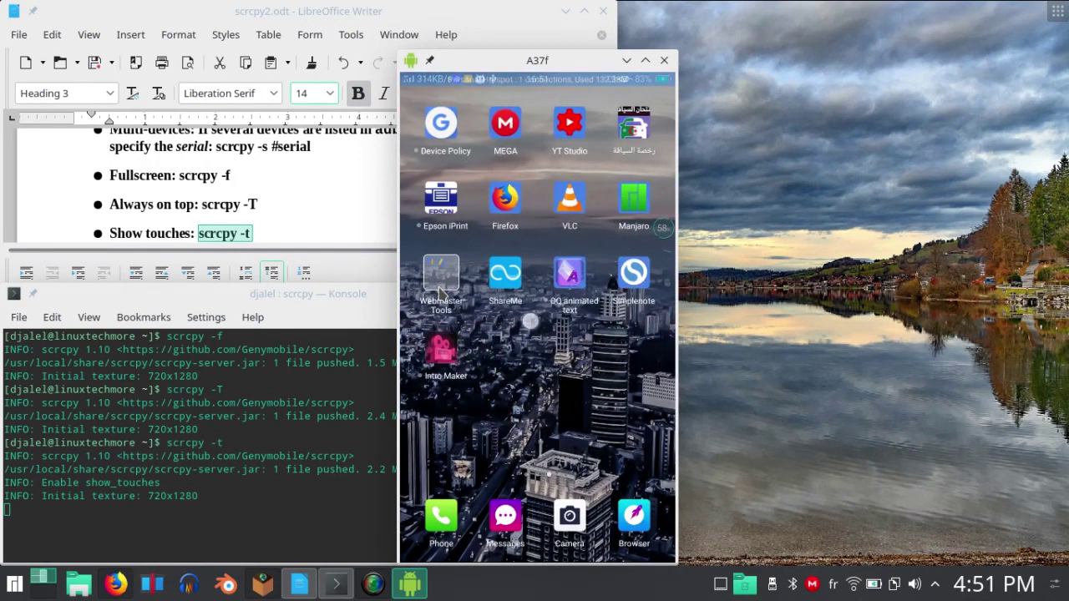
pyautogui.middleClick(440, 292)
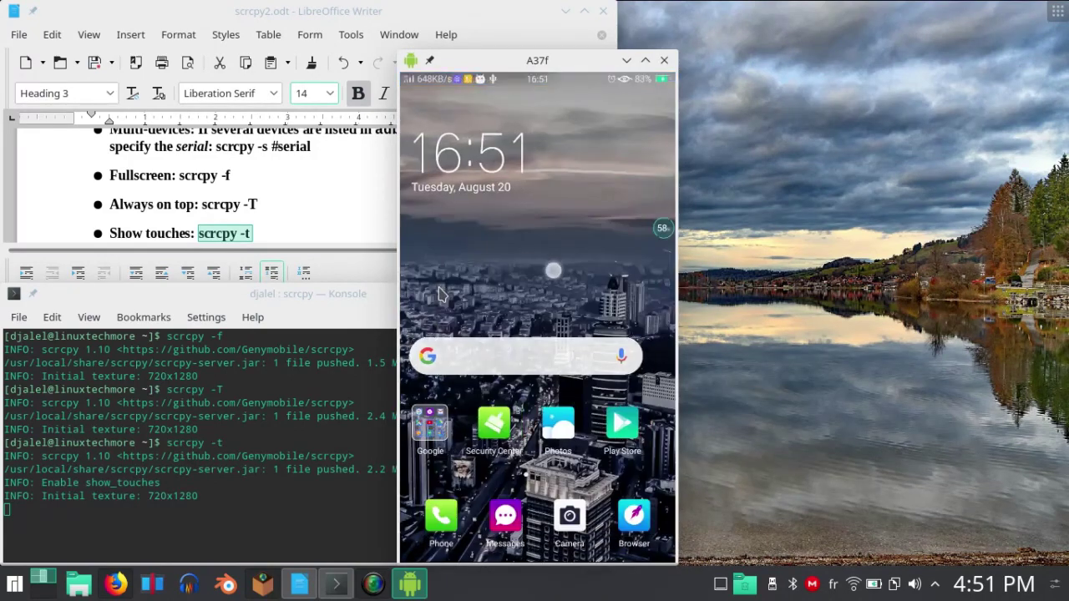
pyautogui.click(664, 61)
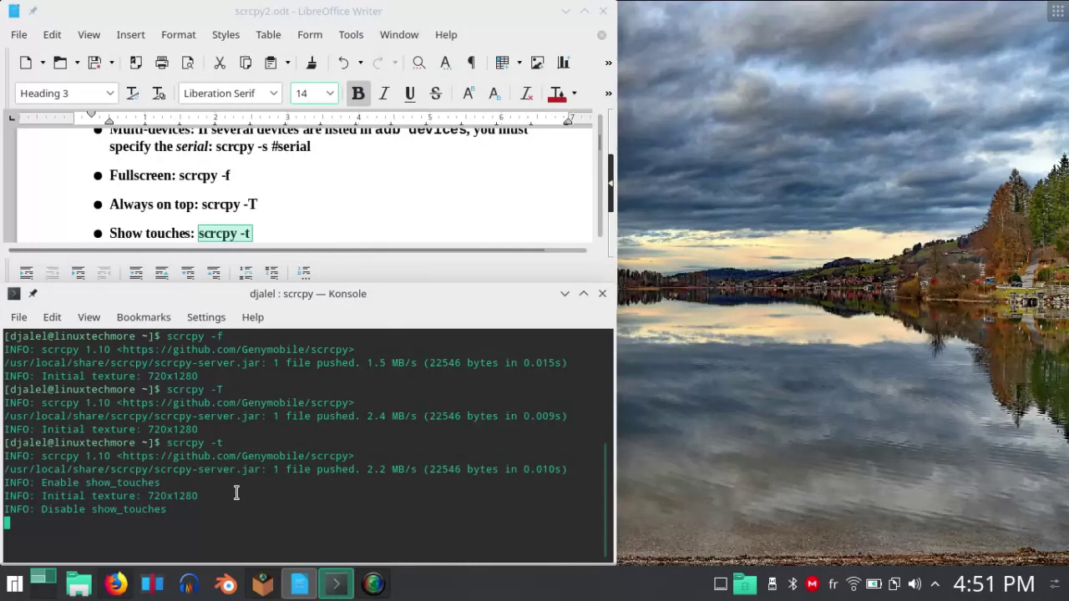
# - Start plain scrcpy mirroring from Konsole
pyautogui.scroll(-1, 271, 199)
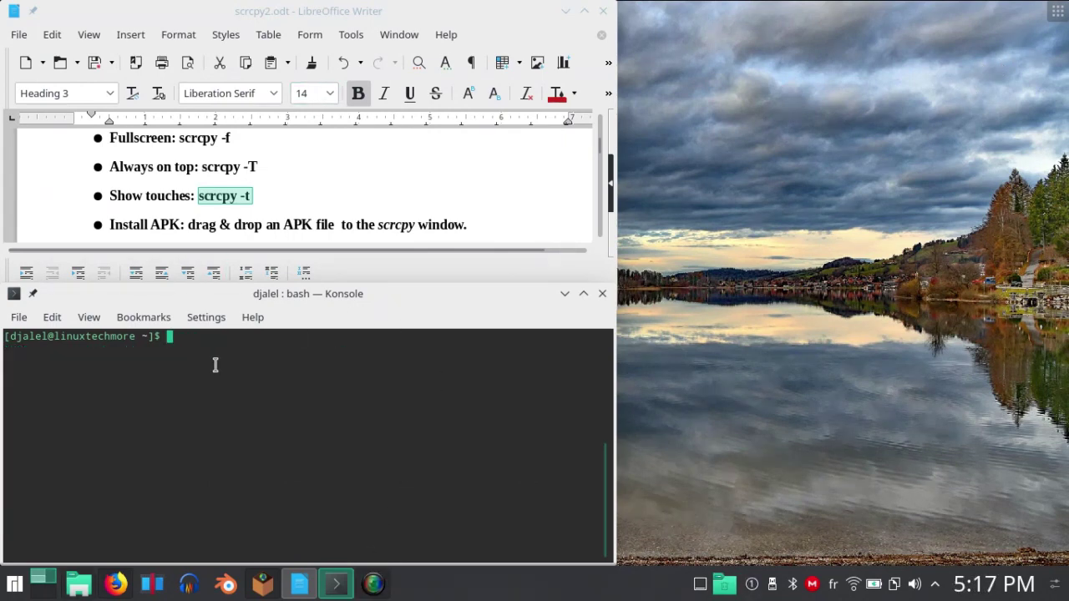
pyautogui.write('scrcpy')
pyautogui.press('Return')
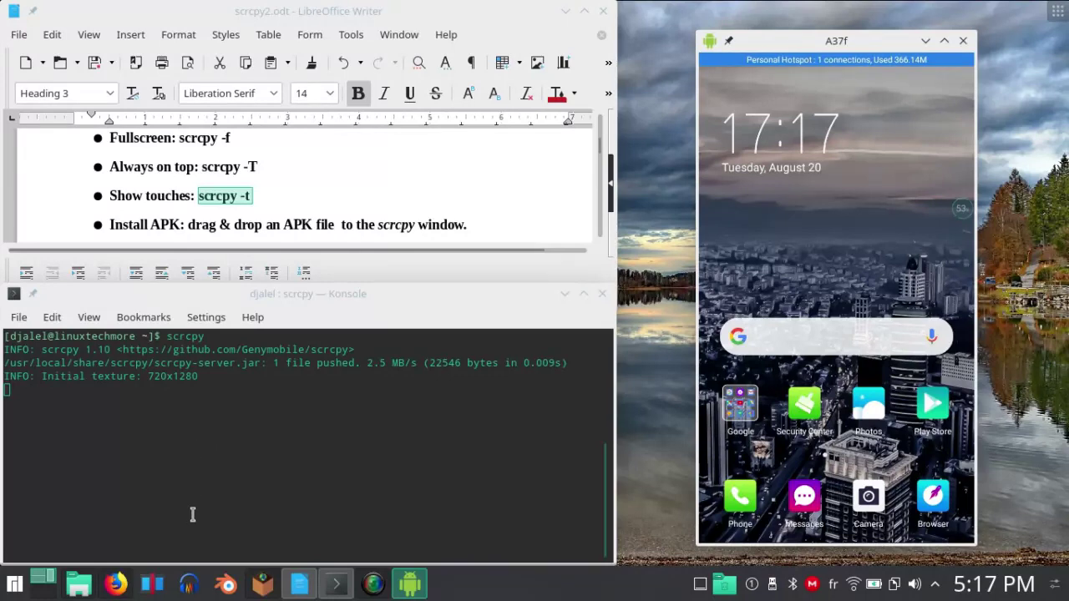
# - Drop the Lawnchair Launcher APK from Downloads onto the mirror to install it, then close the mirror
pyautogui.click(79, 584)
pyautogui.moveTo(271, 451); pyautogui.dragTo(809, 239)
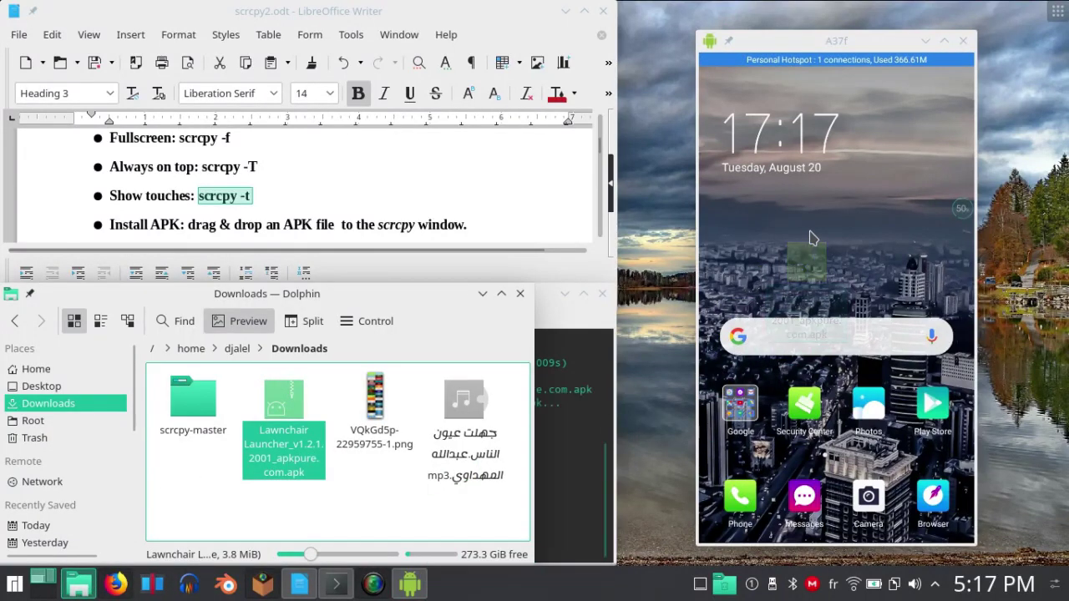
pyautogui.click(482, 293)
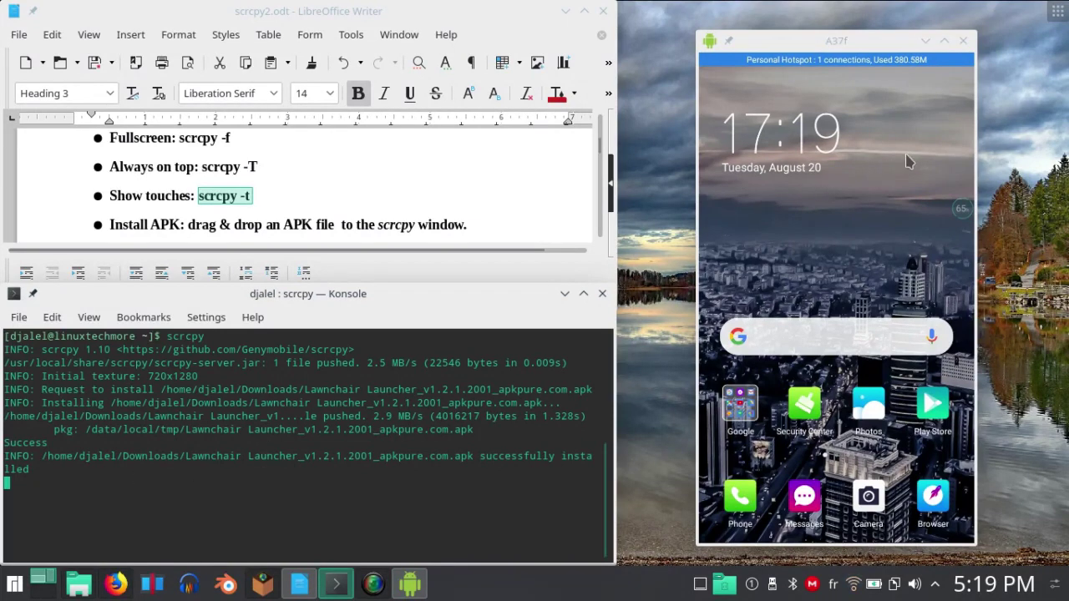
pyautogui.click(963, 40)
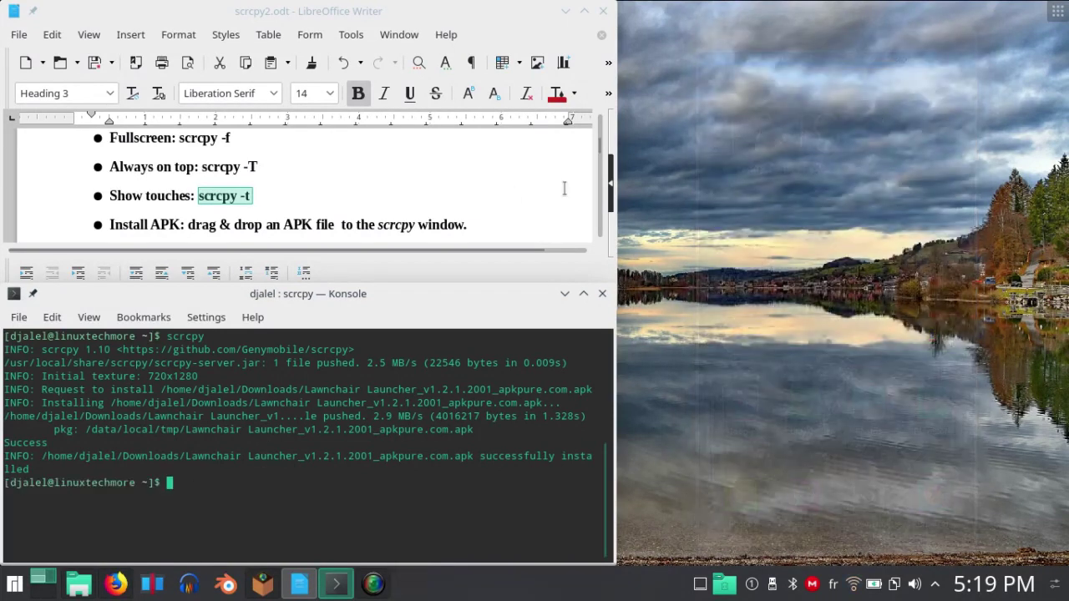
# - Drop linuxtechmore.mp4 from the home folder onto the mirror to push it to /sdcard/, then check Konsole's log
pyautogui.click(470, 180)
pyautogui.scroll(-1, 482, 185)
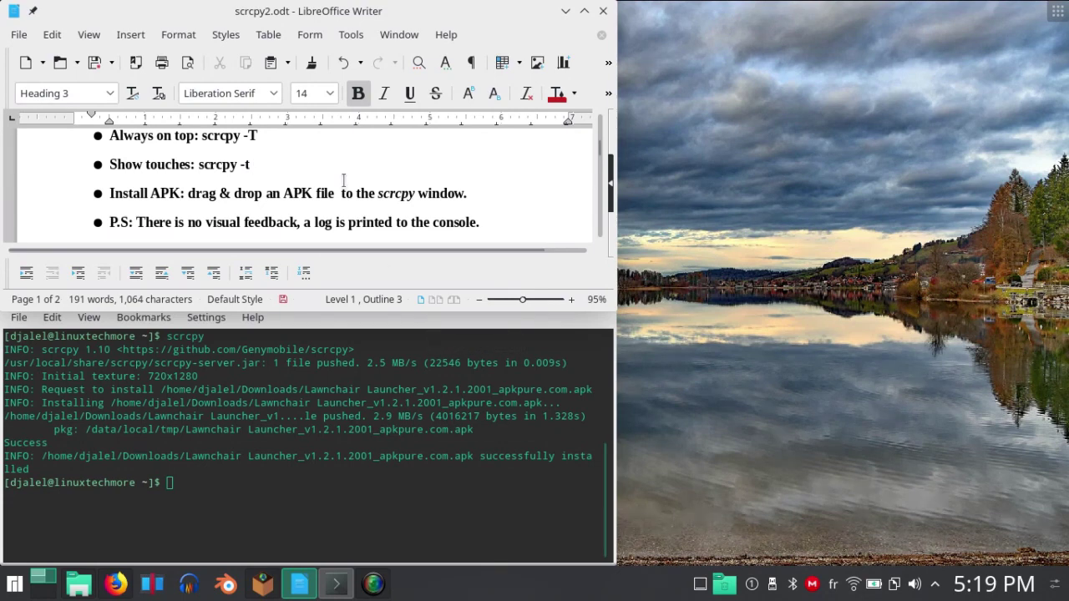
pyautogui.scroll(-1, 343, 180)
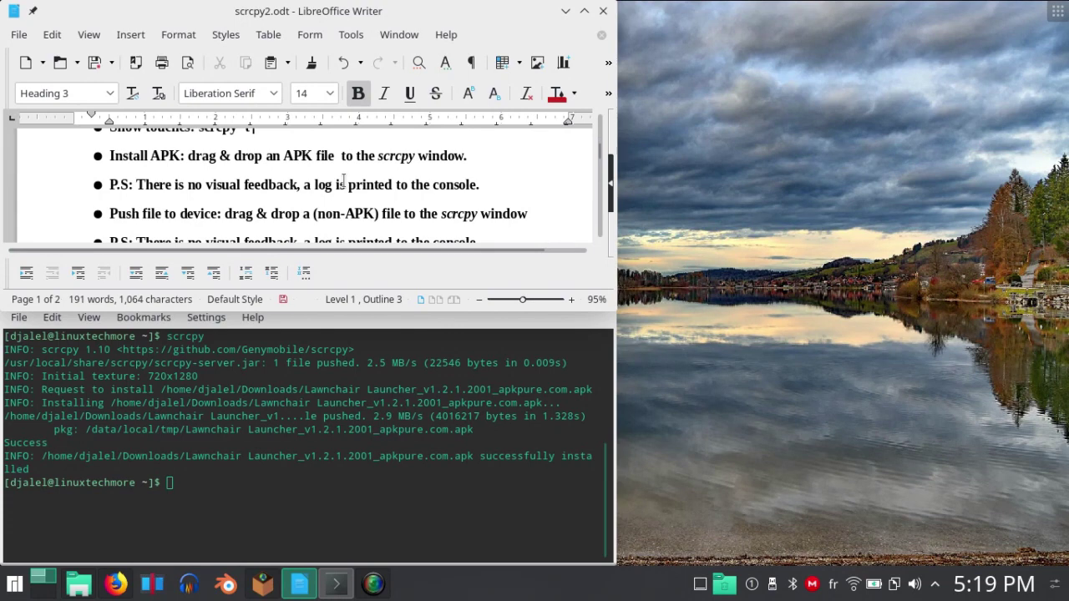
pyautogui.click(264, 459)
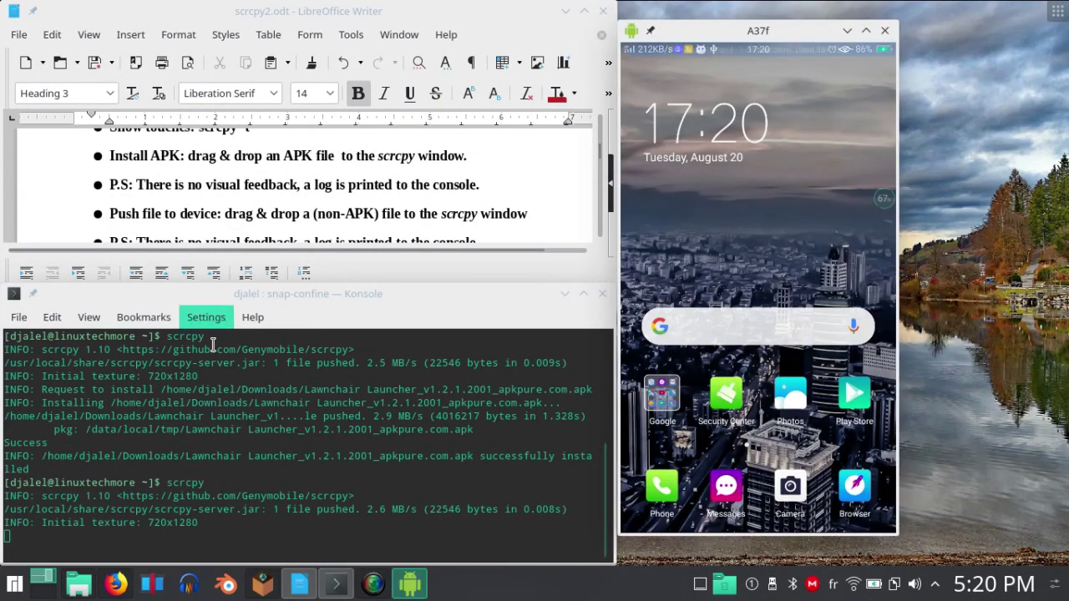
pyautogui.click(78, 584)
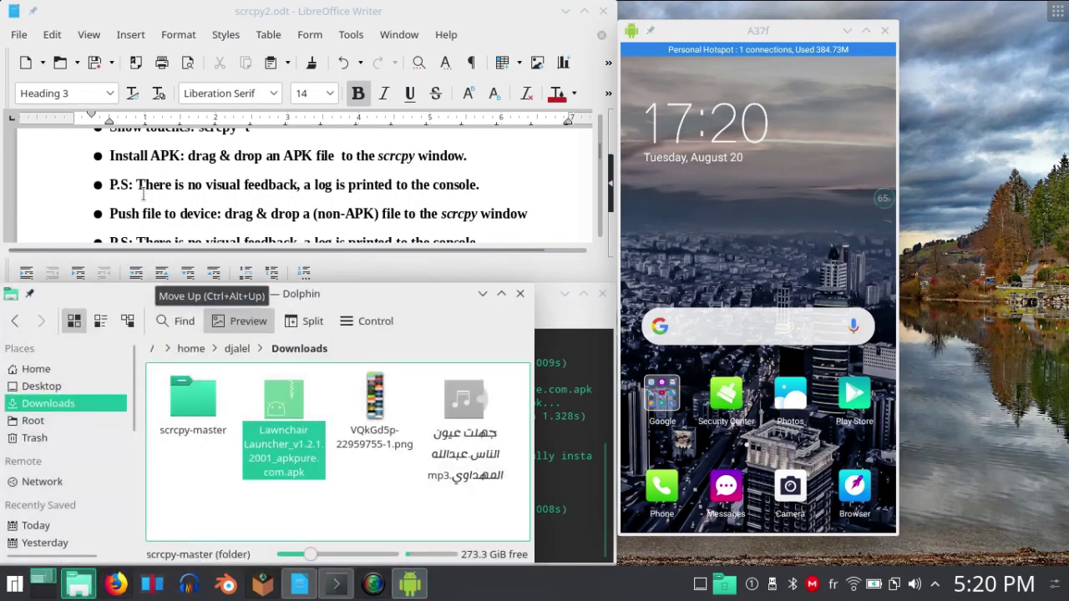
pyautogui.click(36, 368)
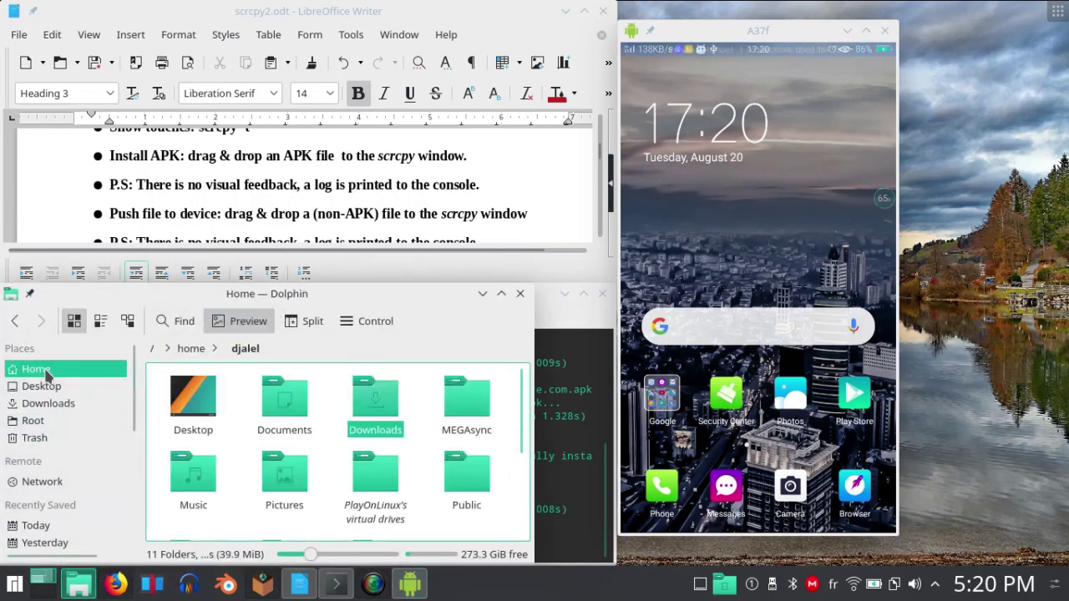
pyautogui.scroll(-2, 418, 445)
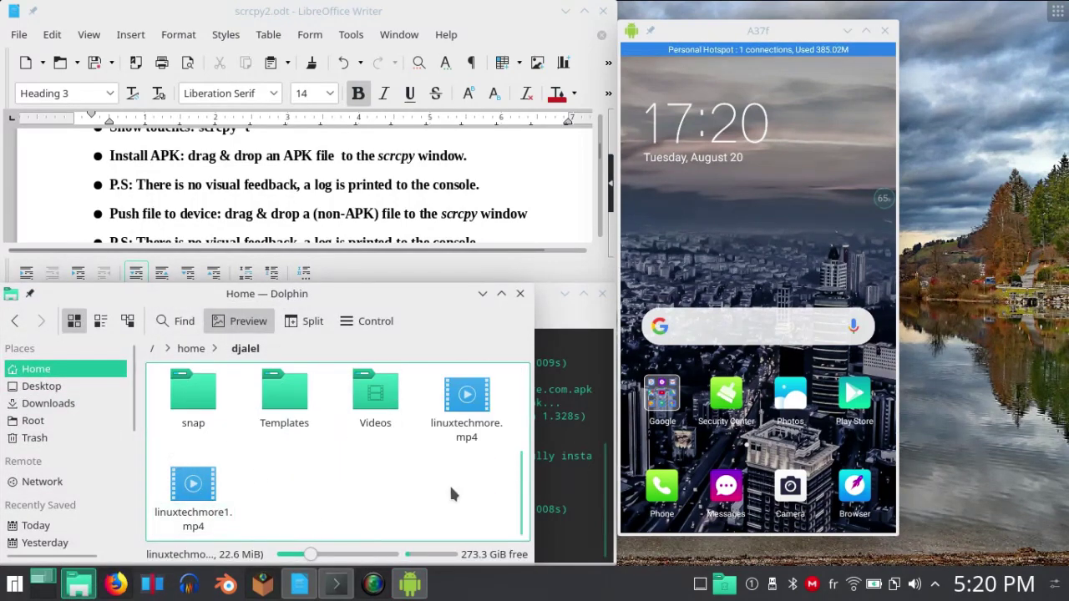
pyautogui.moveTo(472, 430); pyautogui.dragTo(801, 267)
pyautogui.click(483, 293)
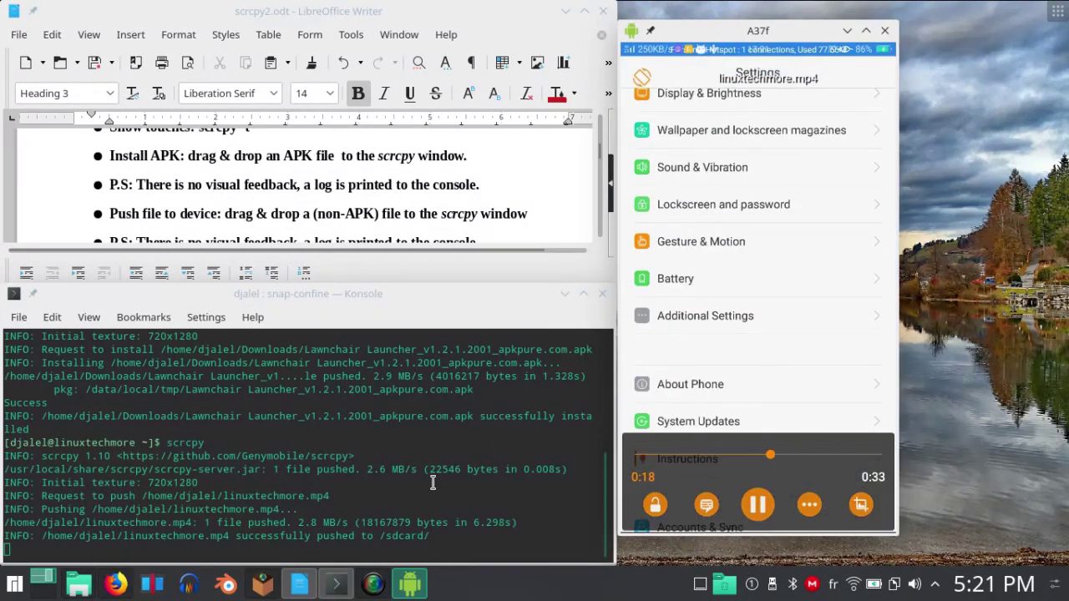
pyautogui.scroll(-3, 335, 203)
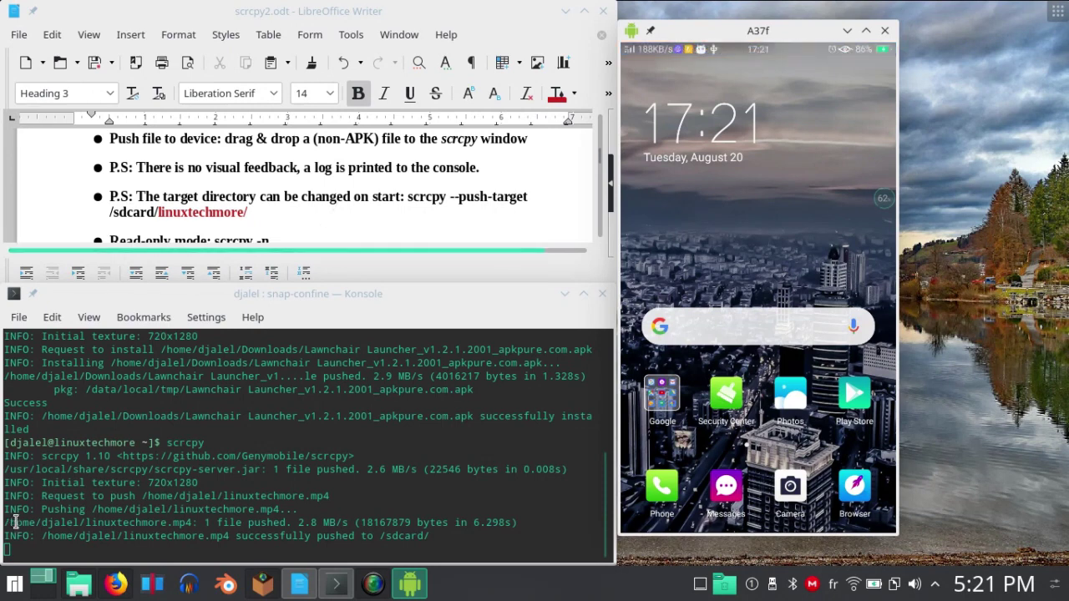
pyautogui.click(11, 558)
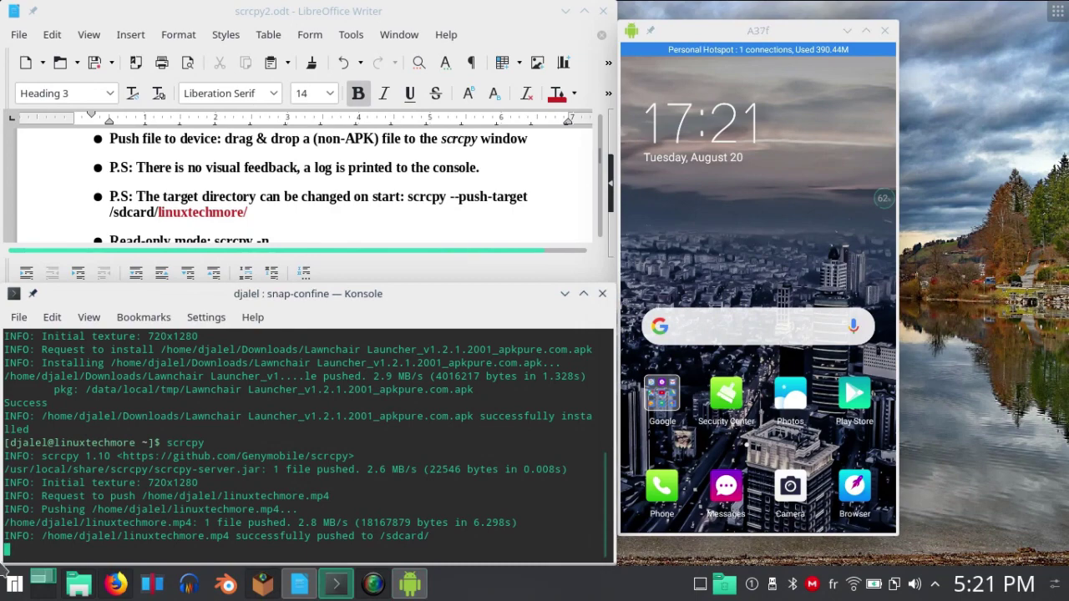
# - Stop the running mirror and relaunch scrcpy with --push-target /sdcard/linuxtechmore/
pyautogui.hotkey('ctrl', 'c')
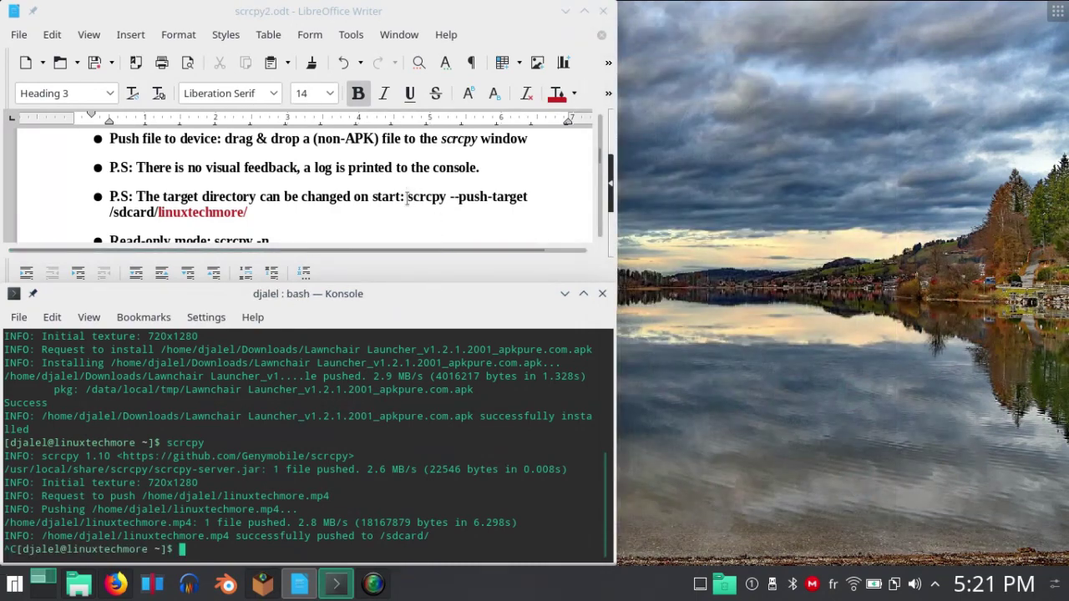
pyautogui.moveTo(406, 198); pyautogui.dragTo(460, 205)
pyautogui.moveTo(303, 219); pyautogui.dragTo(304, 219)
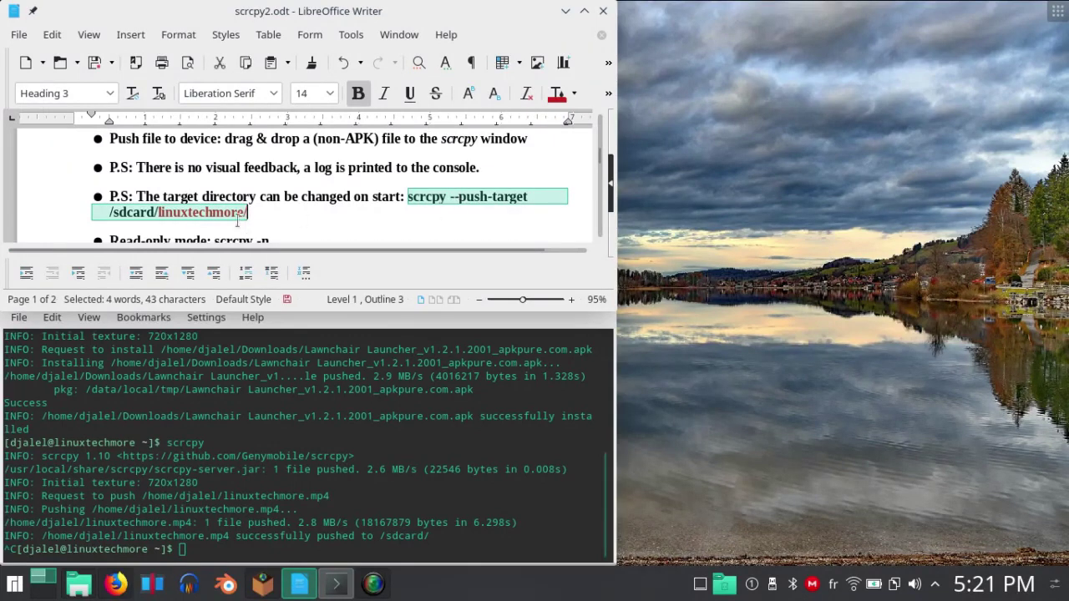
pyautogui.rightClick(235, 217)
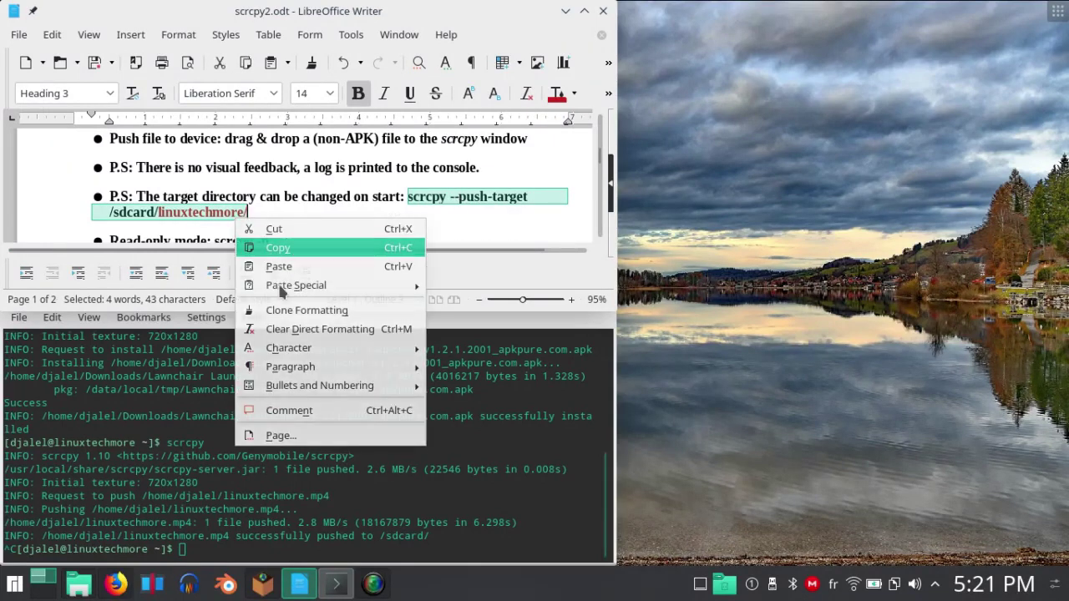
pyautogui.click(284, 246)
pyautogui.click(233, 547)
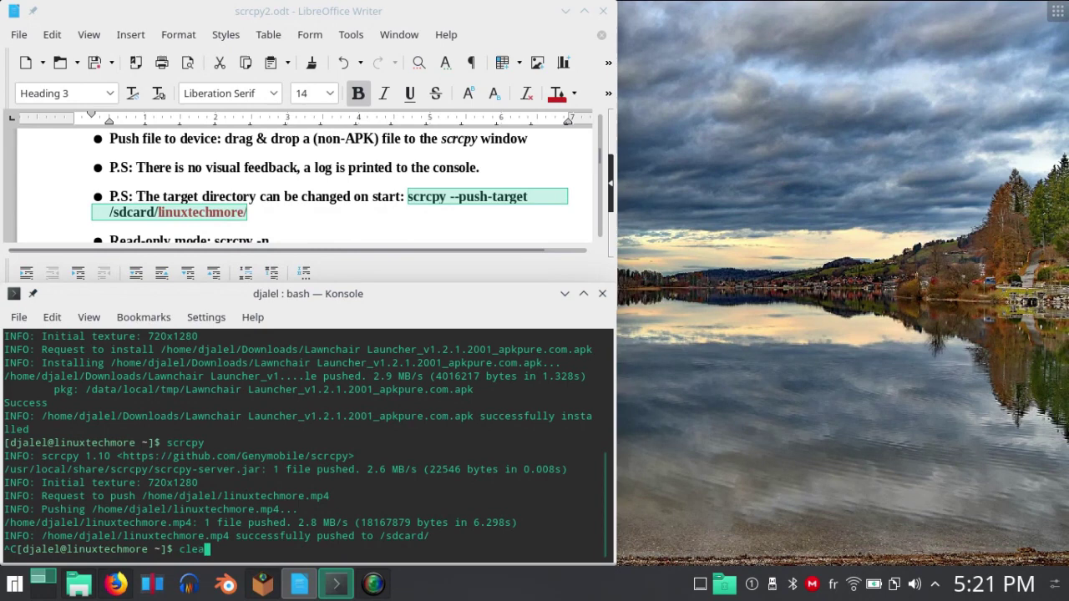
pyautogui.press('Return')
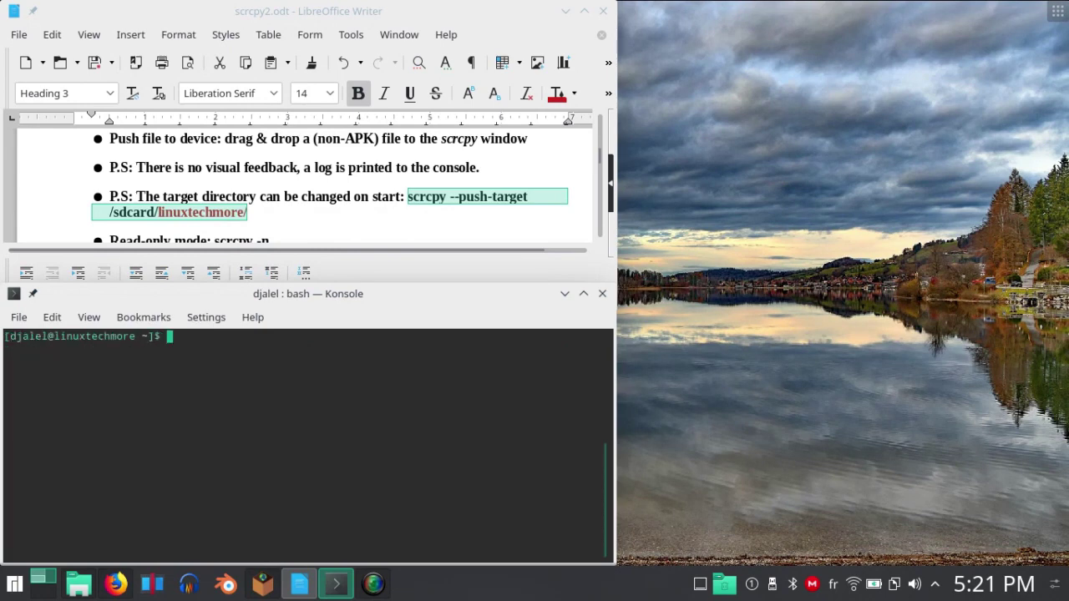
pyautogui.rightClick(251, 360)
pyautogui.click(301, 392)
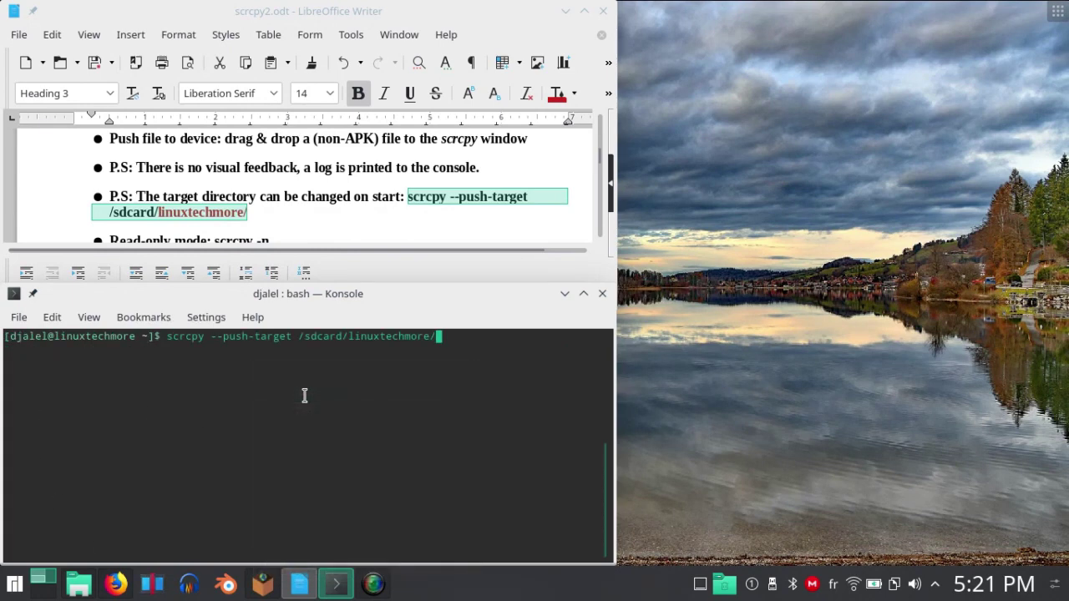
pyautogui.press('Return')
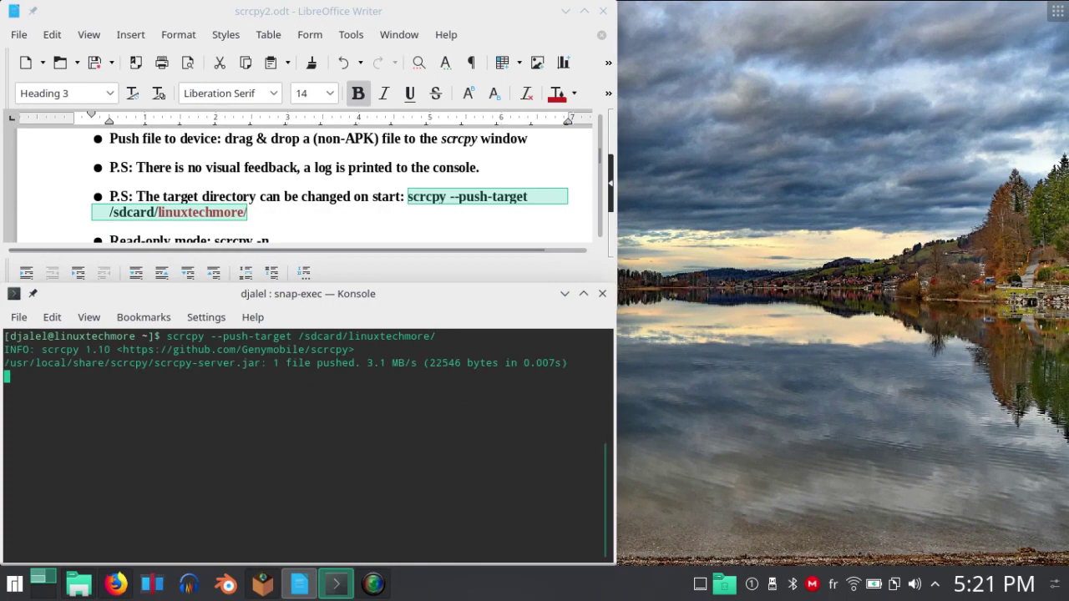
# - Drop linuxtechmore.mp4 onto the mirror and open the linuxtechmore folder on the phone
pyautogui.click(78, 584)
pyautogui.moveTo(467, 393); pyautogui.dragTo(783, 258)
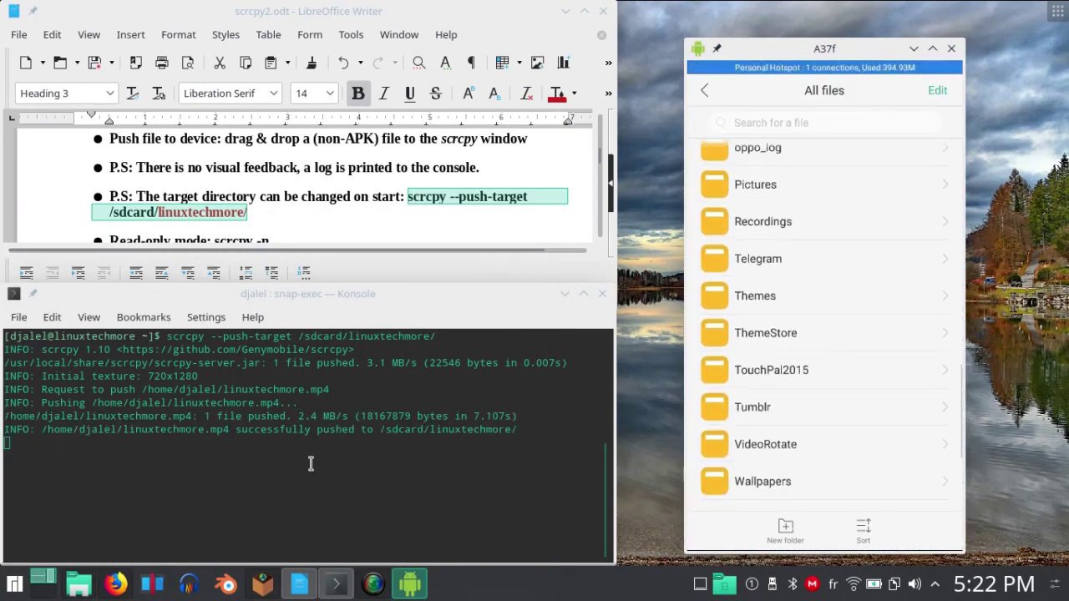
pyautogui.click(291, 193)
pyautogui.scroll(-1, 292, 193)
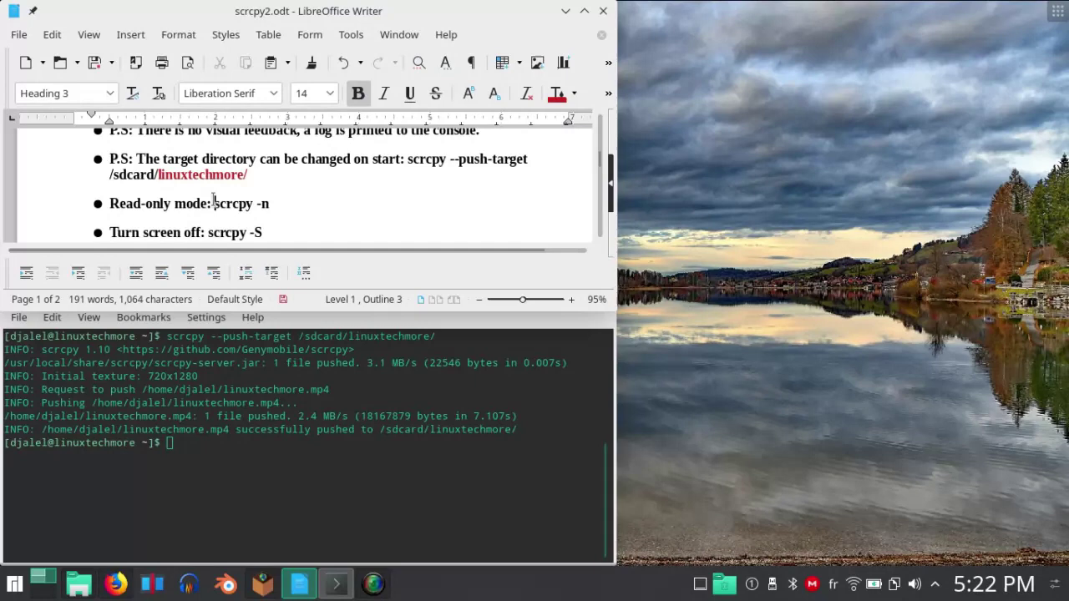
# - Copy scrcpy -n from the notes and run it in Konsole for read-only mirroring
pyautogui.moveTo(213, 203); pyautogui.dragTo(258, 203)
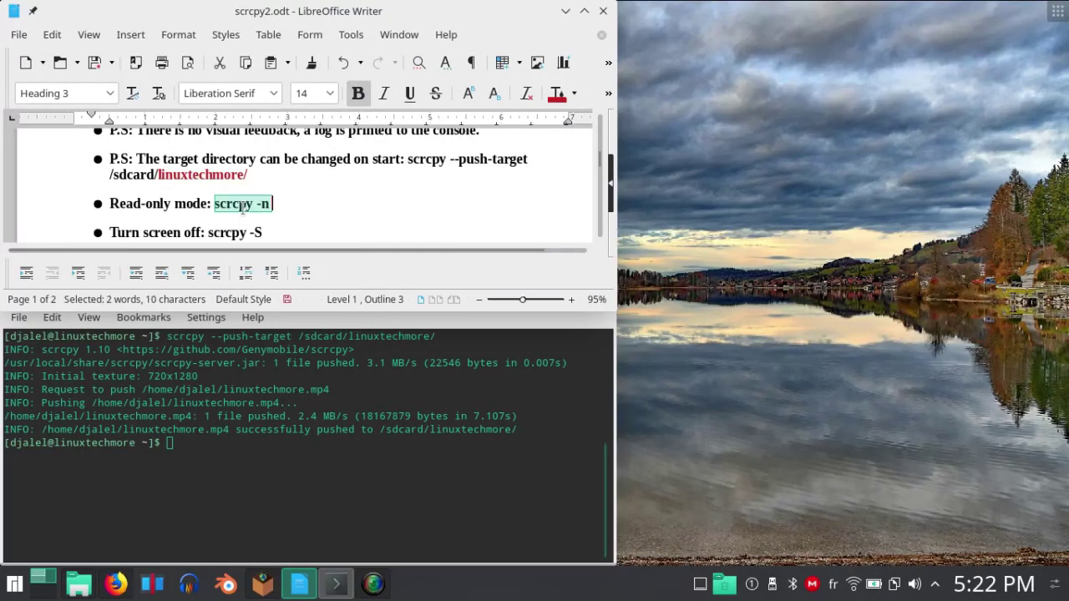
pyautogui.rightClick(242, 204)
pyautogui.click(280, 236)
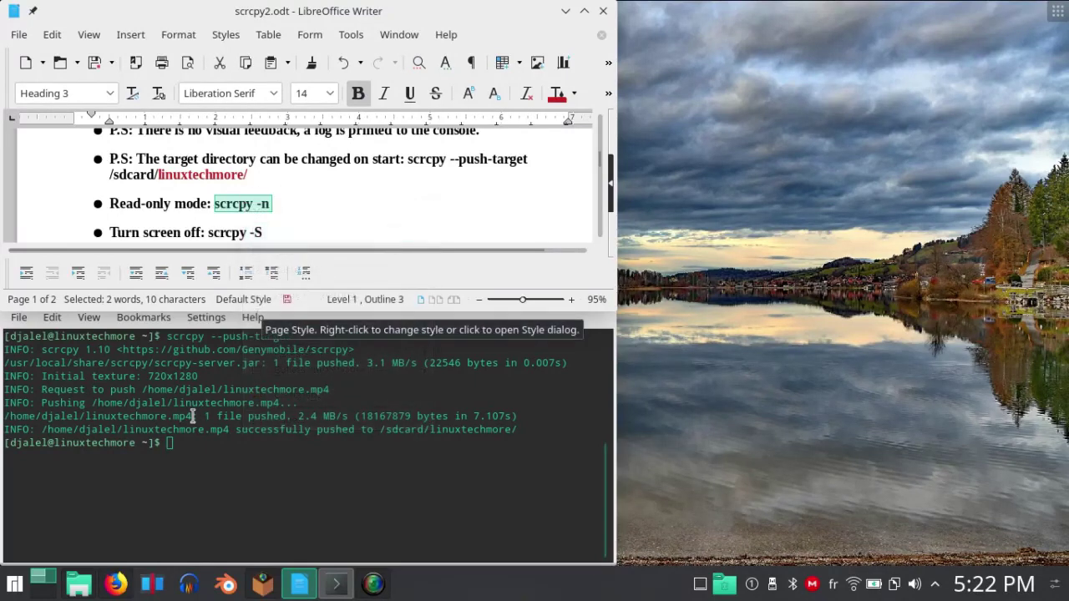
pyautogui.click(164, 465)
pyautogui.rightClick(165, 465)
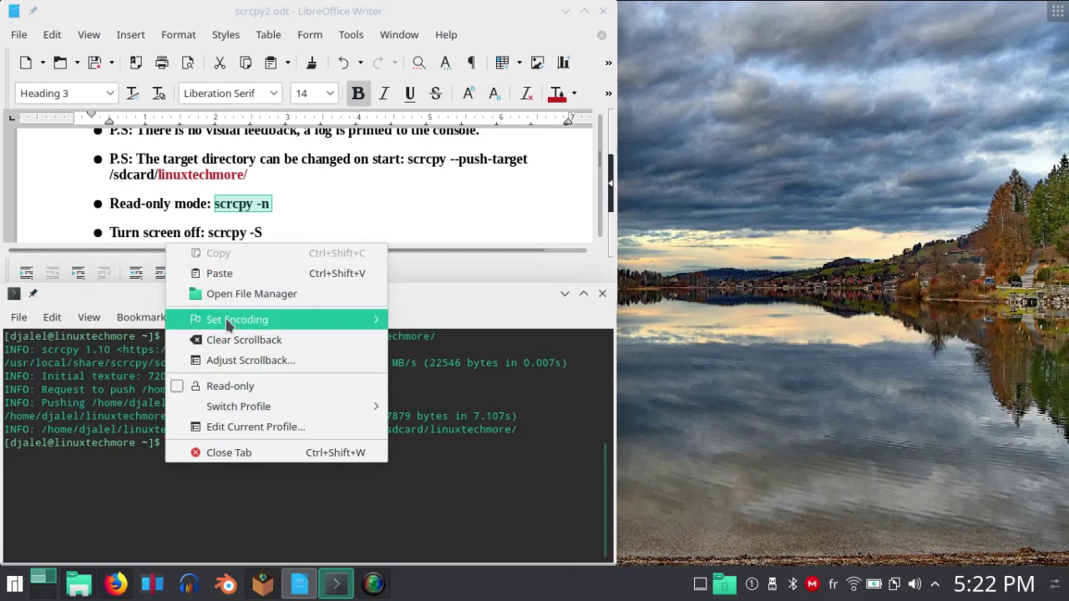
pyautogui.click(238, 274)
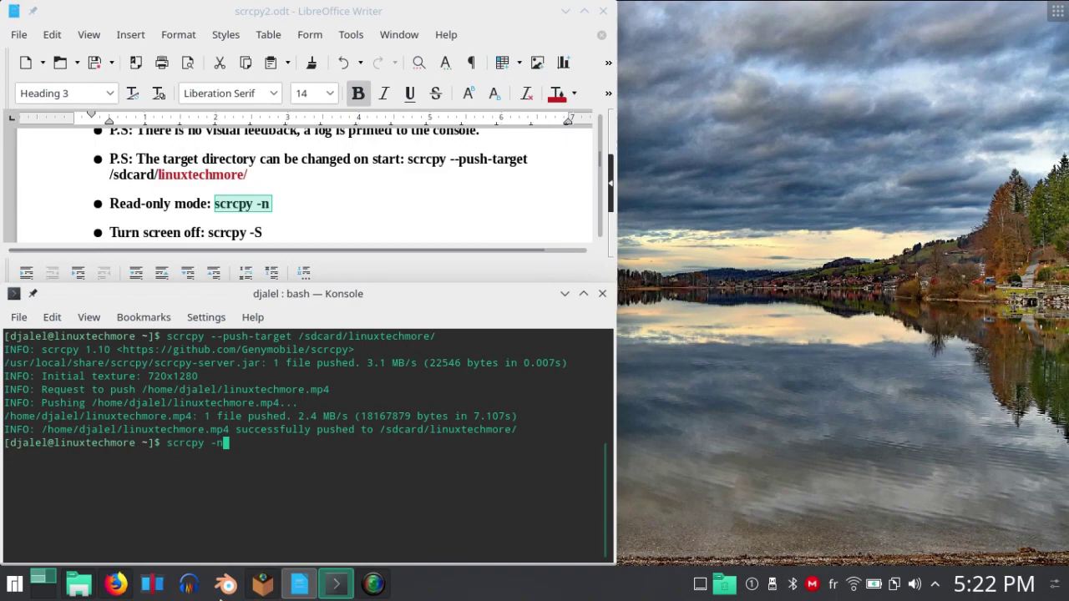
pyautogui.press('Return')
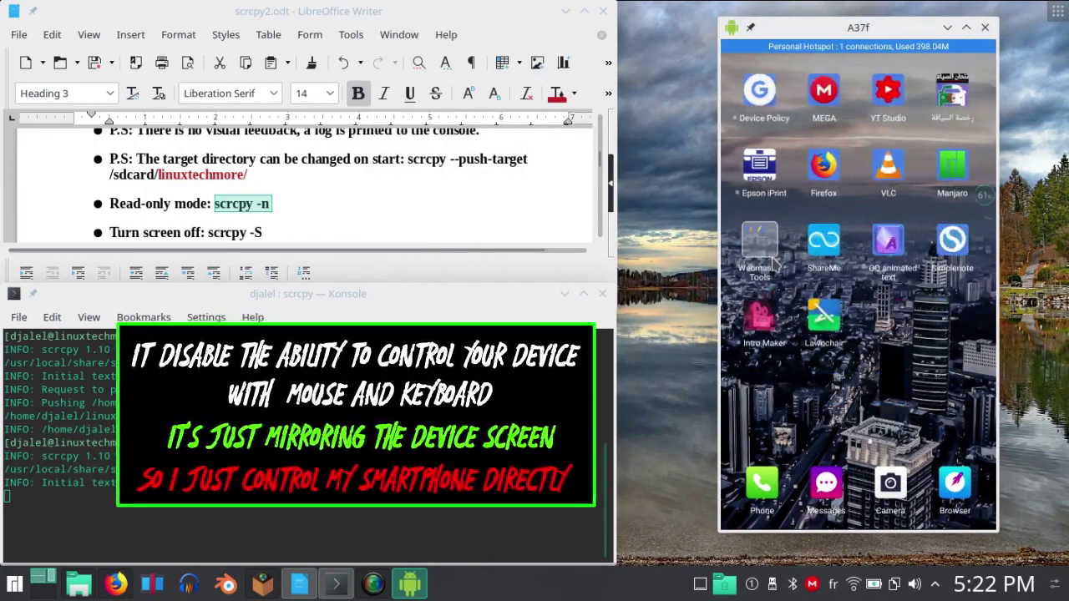
# - Copy the scrcpy -S command from the notes and close the read-only mirror
pyautogui.click(264, 233)
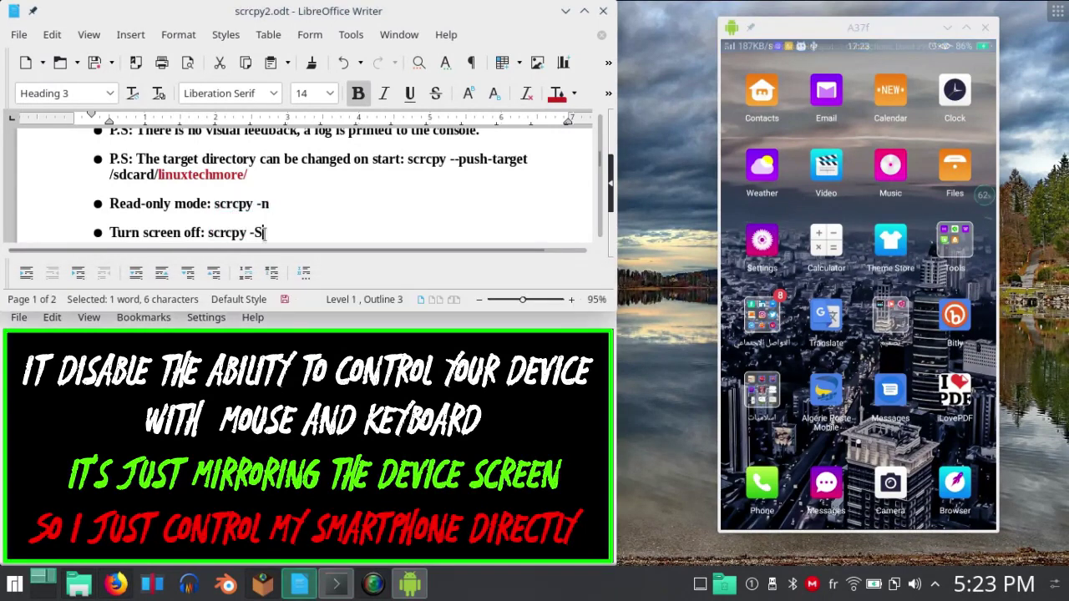
pyautogui.moveTo(264, 233); pyautogui.dragTo(208, 233)
pyautogui.rightClick(212, 233)
pyautogui.click(253, 260)
pyautogui.click(167, 552)
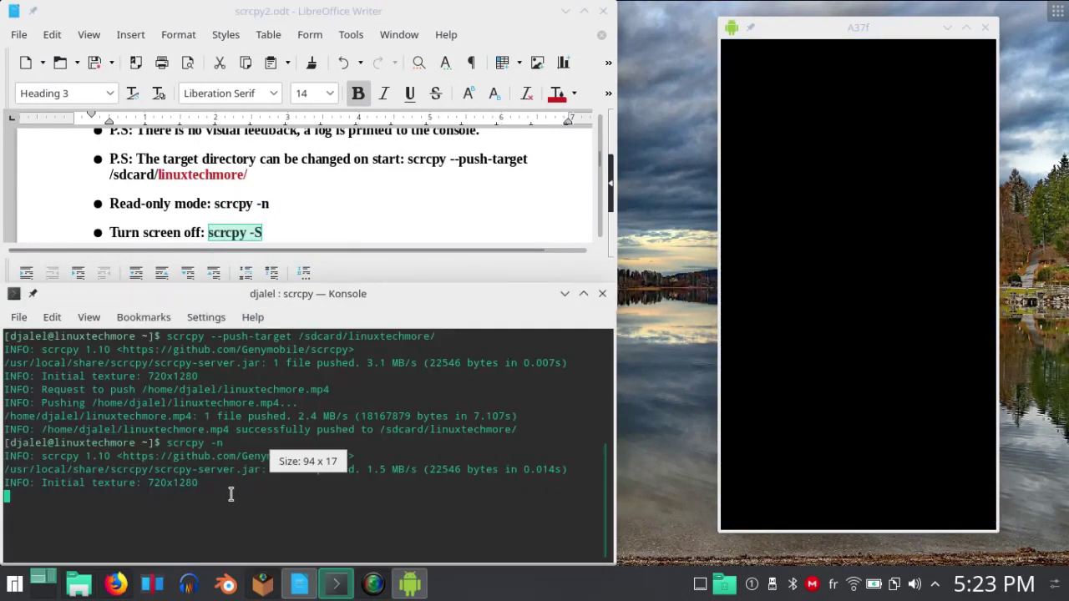
pyautogui.click(986, 29)
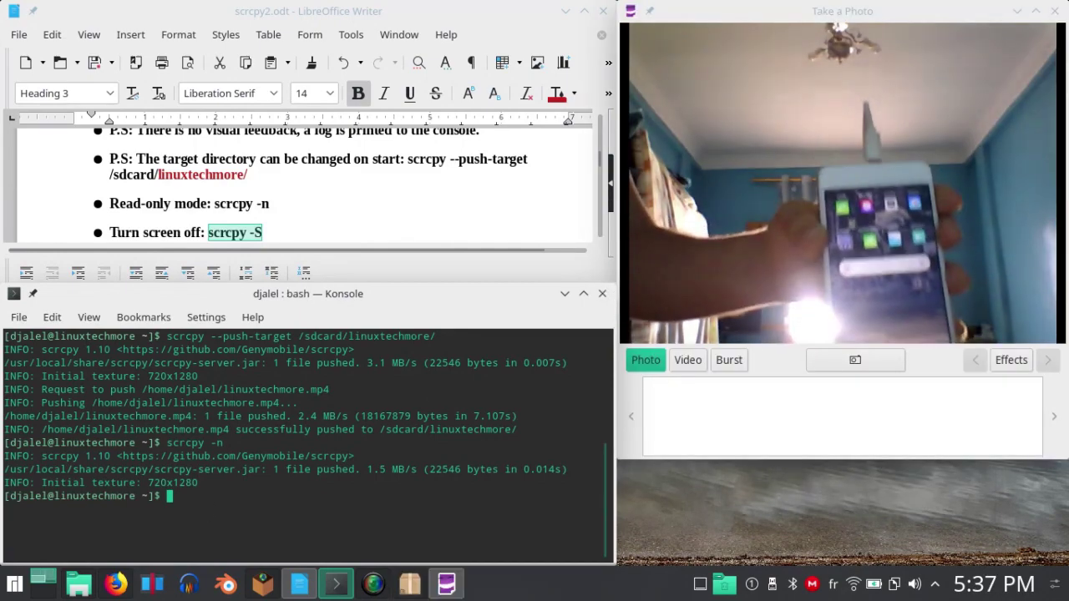
# - Edit the recalled command into scrcpy -S, run it with the phone screen off, then close the mirror
pyautogui.press('Up')
pyautogui.press('BackSpace')
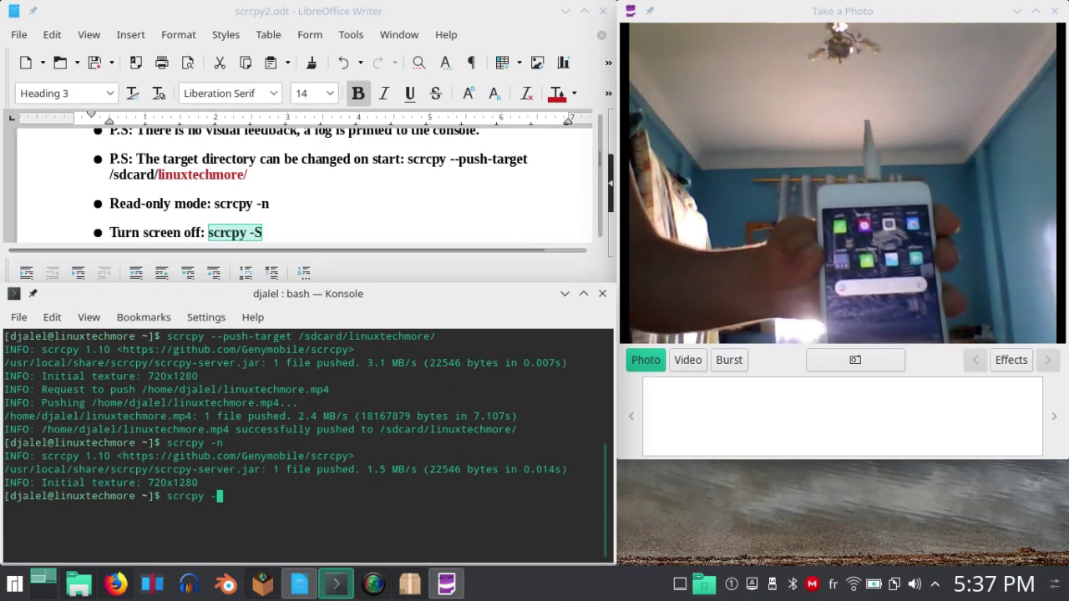
pyautogui.write('S')
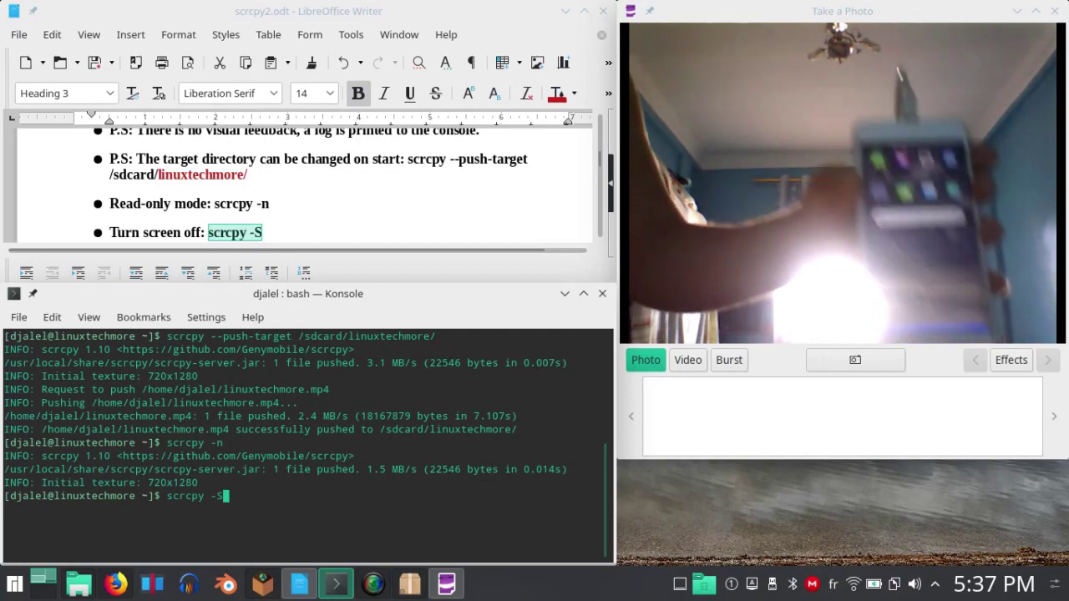
pyautogui.press('Return')
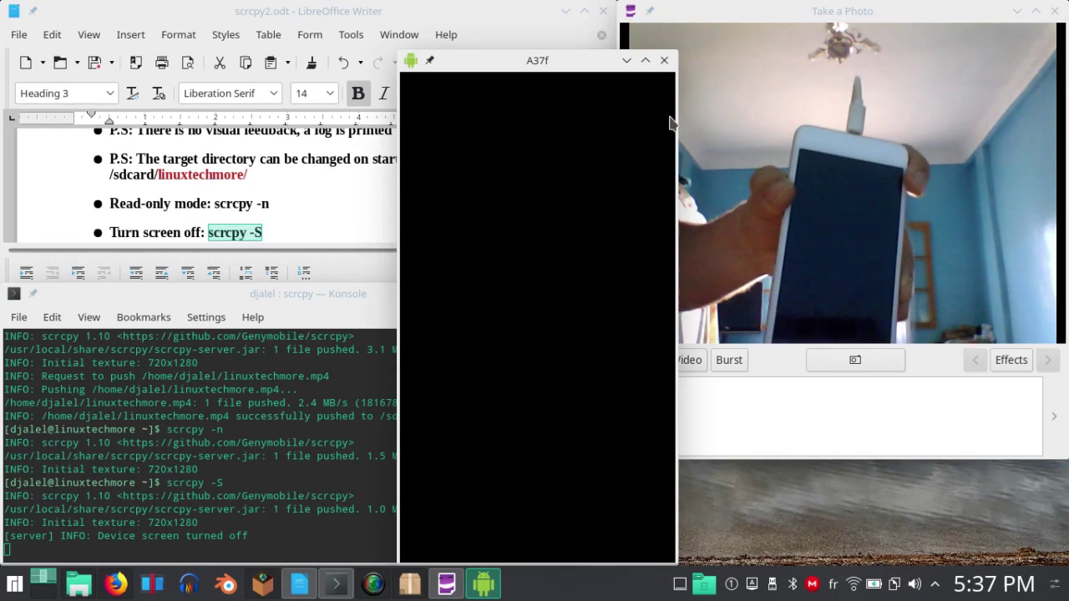
pyautogui.click(664, 61)
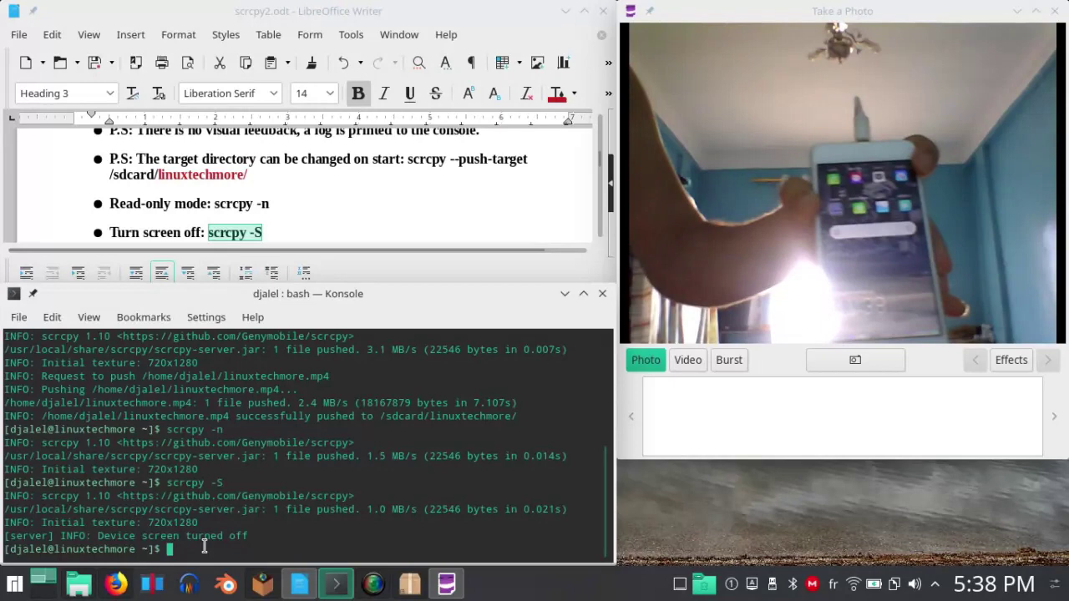
# - Run scrcpy -S again, close its mirror, and close the webcam photo window
pyautogui.press('Up')
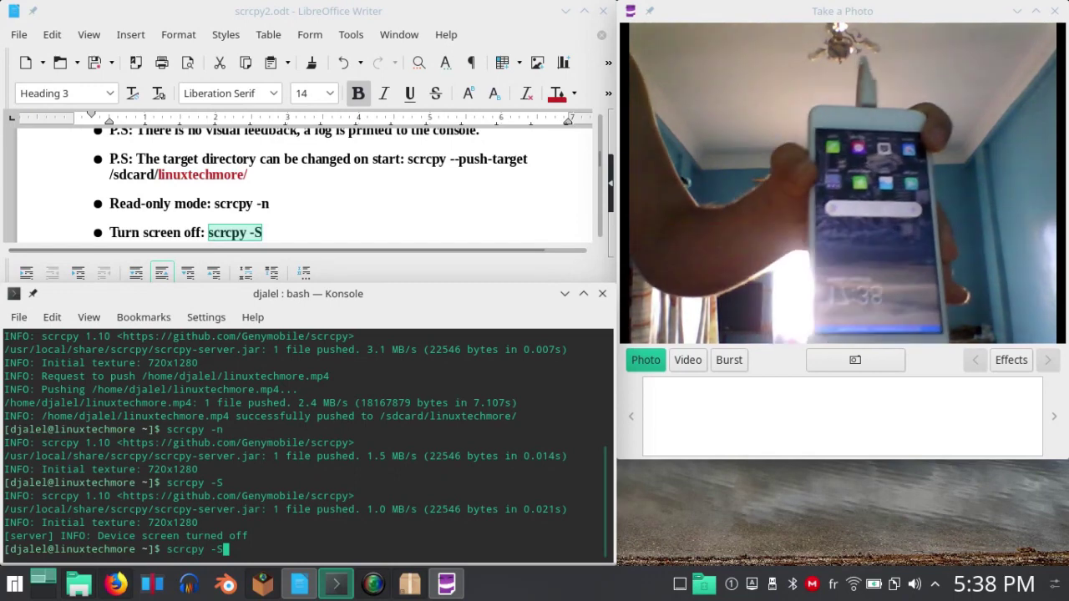
pyautogui.press('Return')
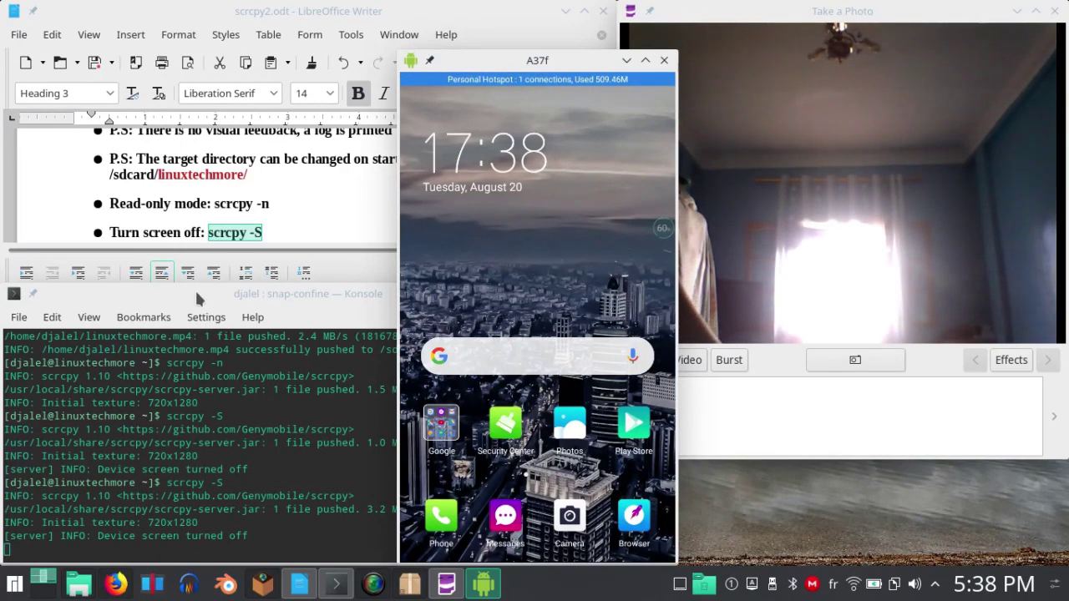
pyautogui.click(664, 60)
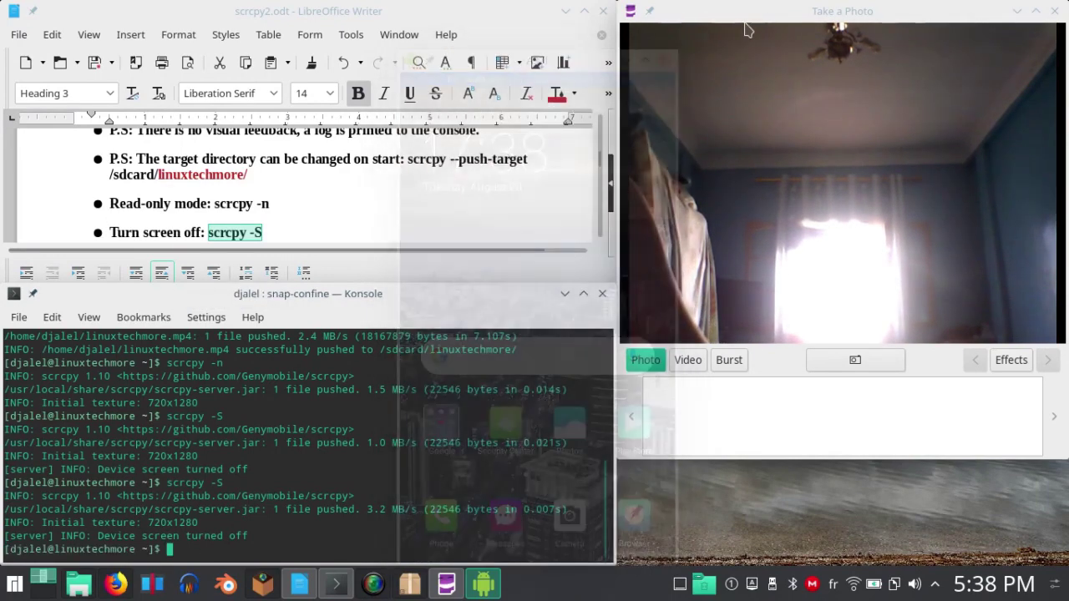
pyautogui.click(1055, 11)
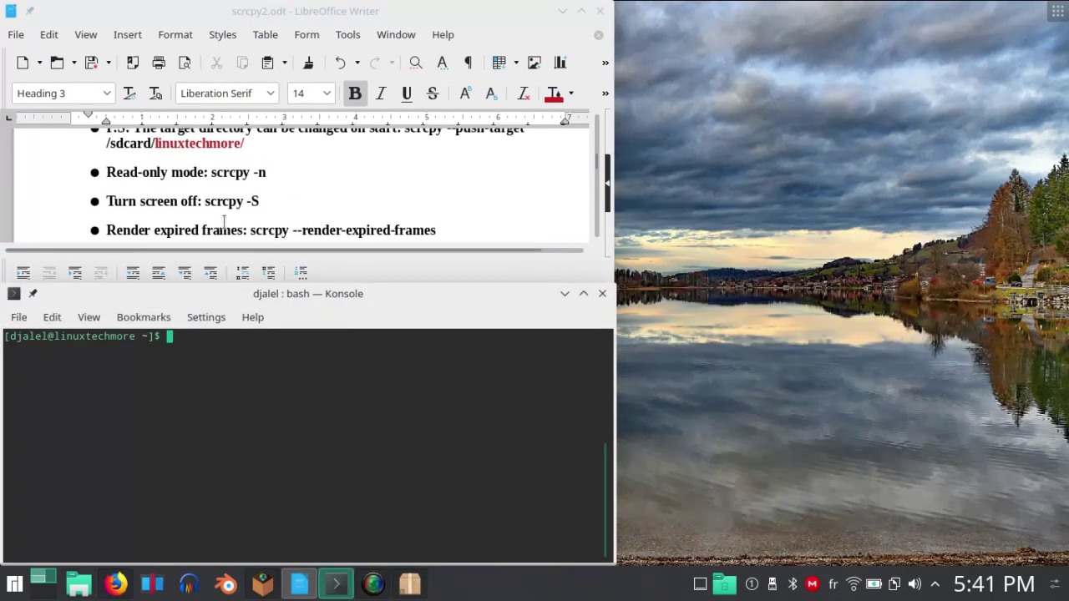
# - Copy scrcpy --render-expired-frames from the notes, run it in Konsole, and stop it with Ctrl+C
pyautogui.moveTo(249, 230); pyautogui.dragTo(433, 209)
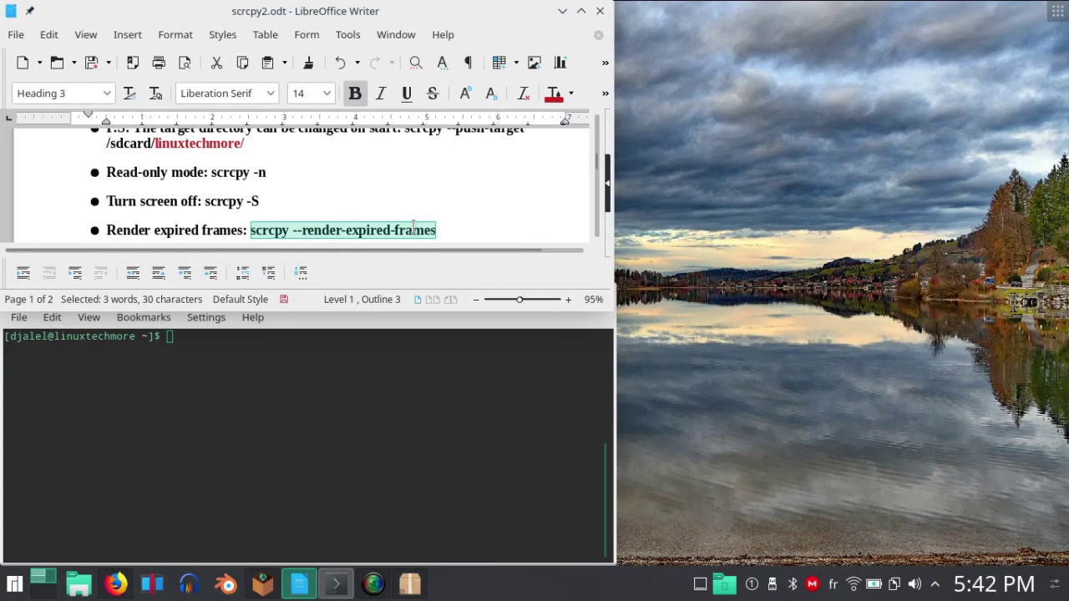
pyautogui.rightClick(383, 229)
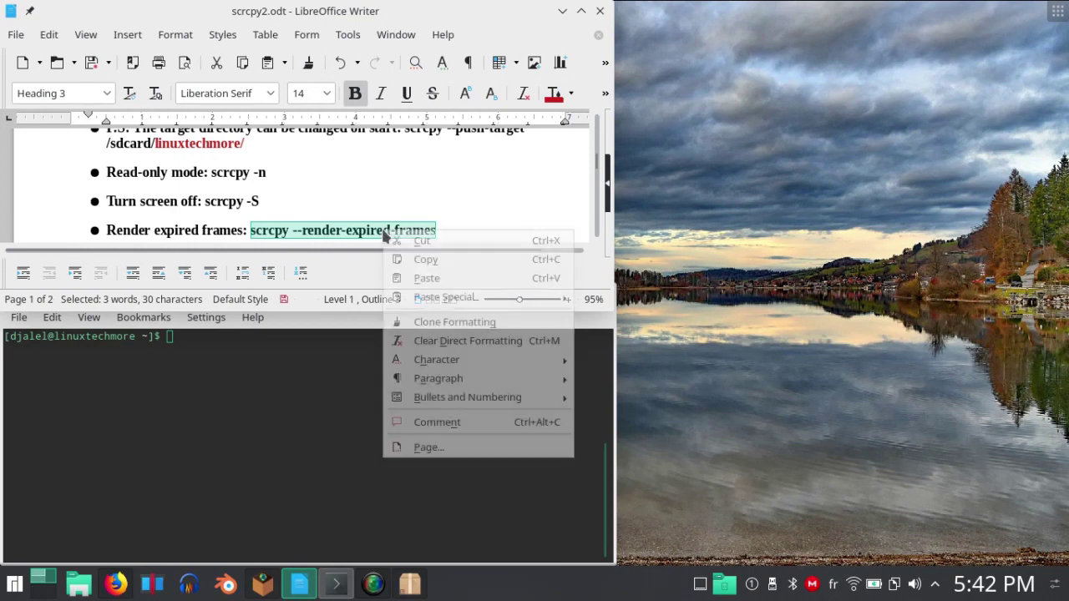
pyautogui.click(434, 259)
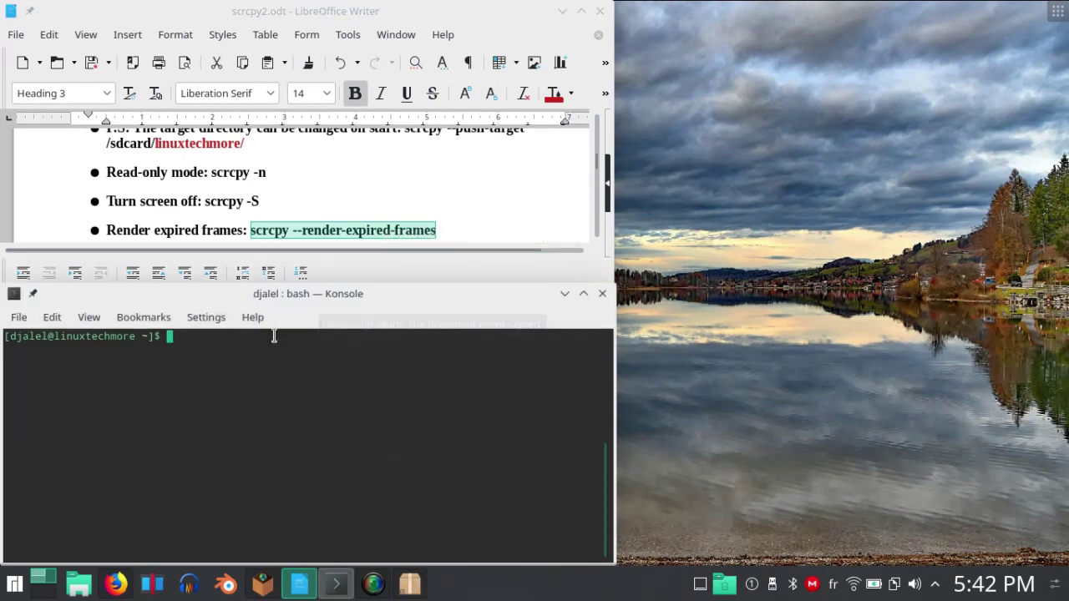
pyautogui.rightClick(262, 349)
pyautogui.click(335, 381)
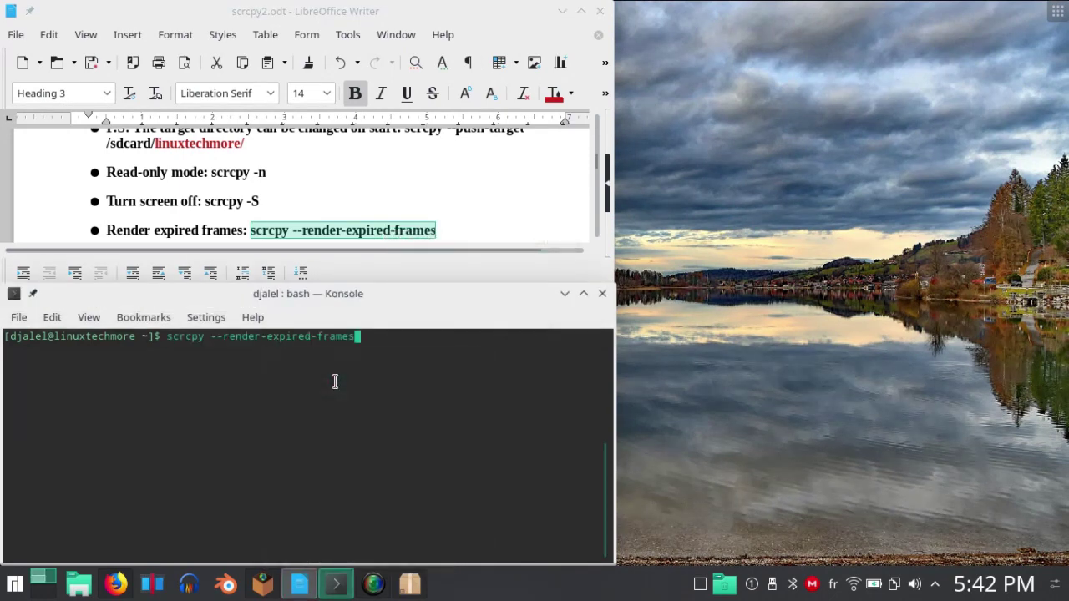
pyautogui.press('Return')
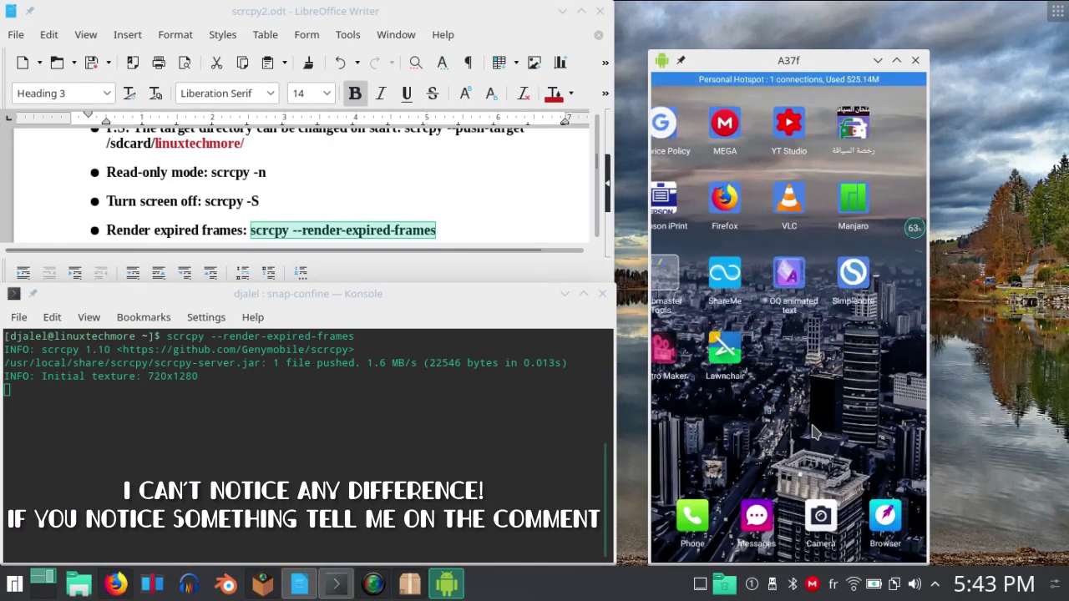
pyautogui.hotkey('ctrl', 'c')
pyautogui.click(485, 197)
pyautogui.scroll(-1, 448, 198)
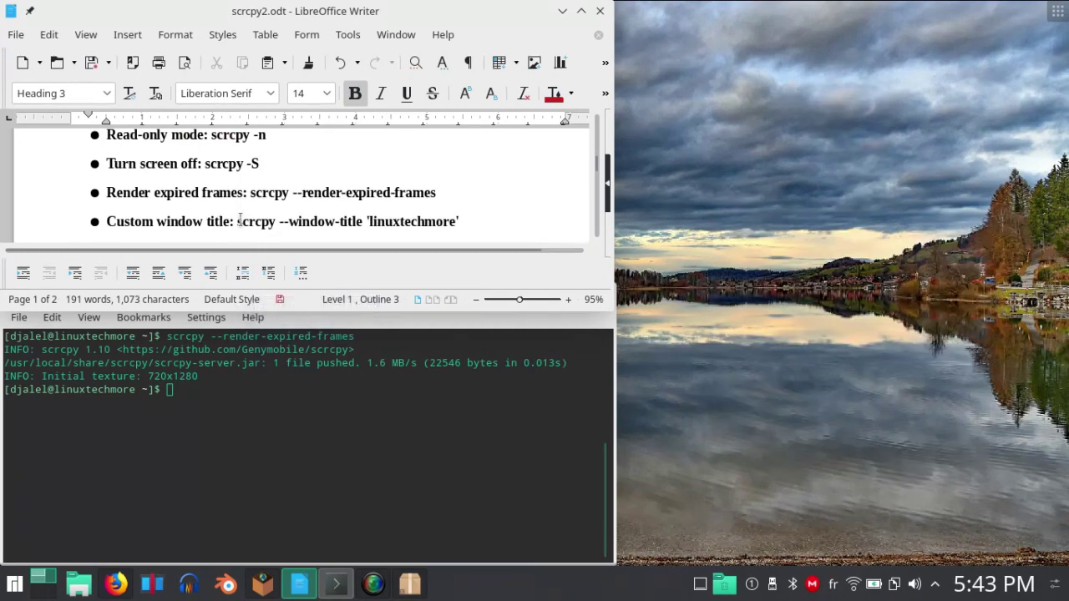
# - Copy the scrcpy --window-title 'linuxtechmore' command from the notes
pyautogui.moveTo(238, 222); pyautogui.dragTo(525, 196)
pyautogui.click(509, 194)
pyautogui.moveTo(459, 219); pyautogui.dragTo(233, 140)
pyautogui.scroll(2, 304, 169)
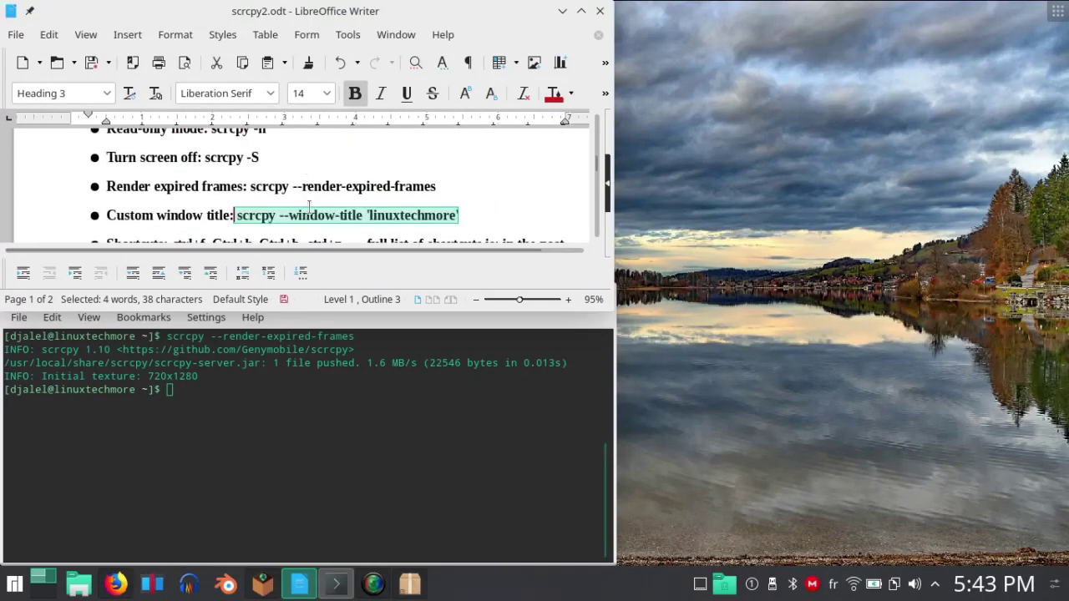
pyautogui.rightClick(310, 206)
pyautogui.click(347, 234)
# - Launch the linuxtechmore-titled mirror from Konsole, move its window right, then close it
pyautogui.click(203, 389)
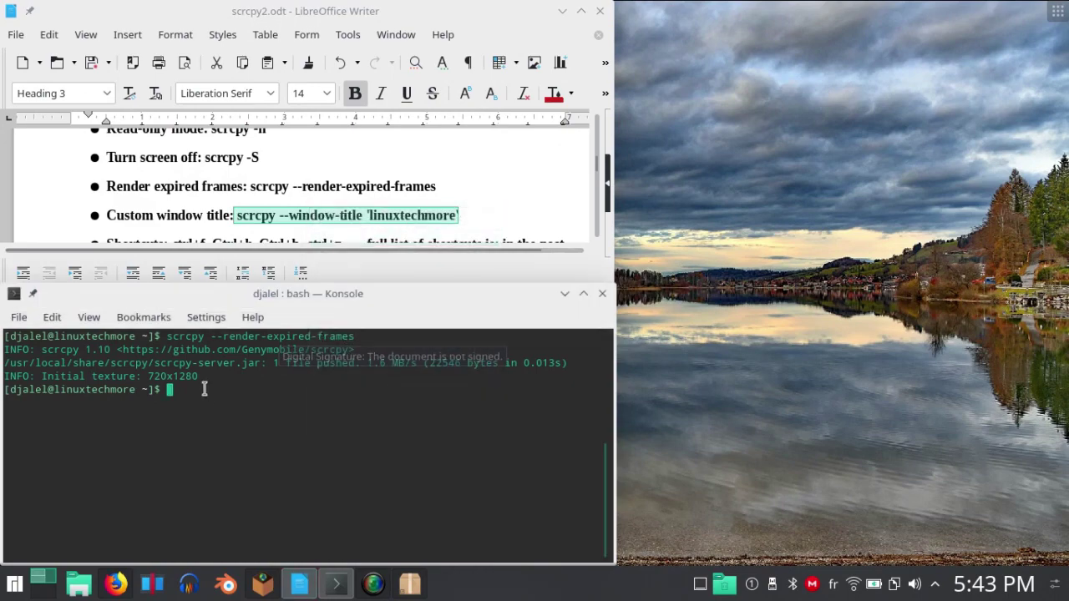
pyautogui.rightClick(203, 389)
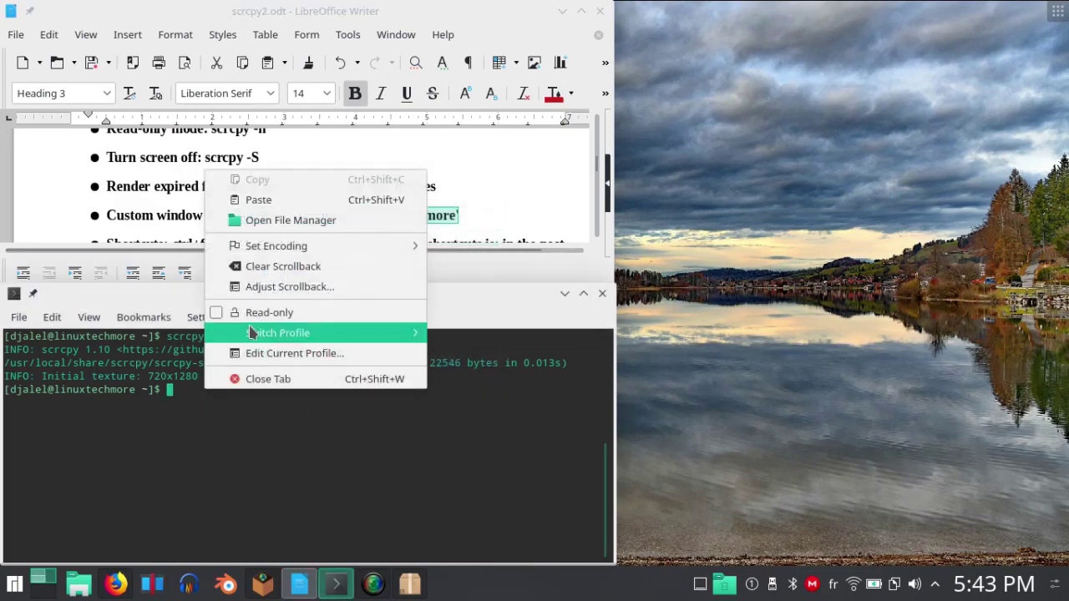
pyautogui.click(266, 202)
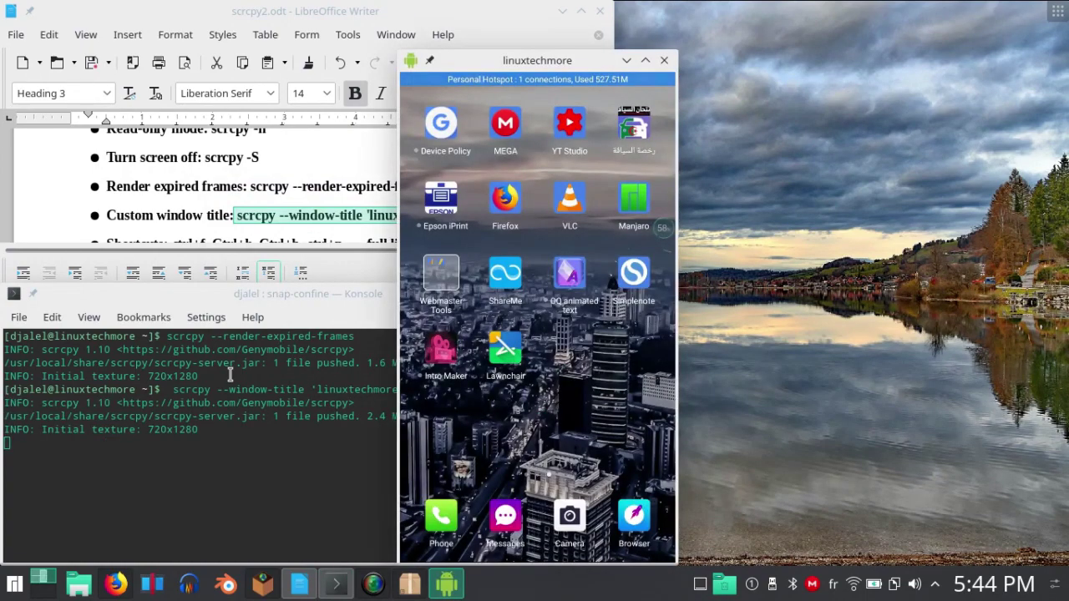
pyautogui.moveTo(559, 61); pyautogui.dragTo(880, 46)
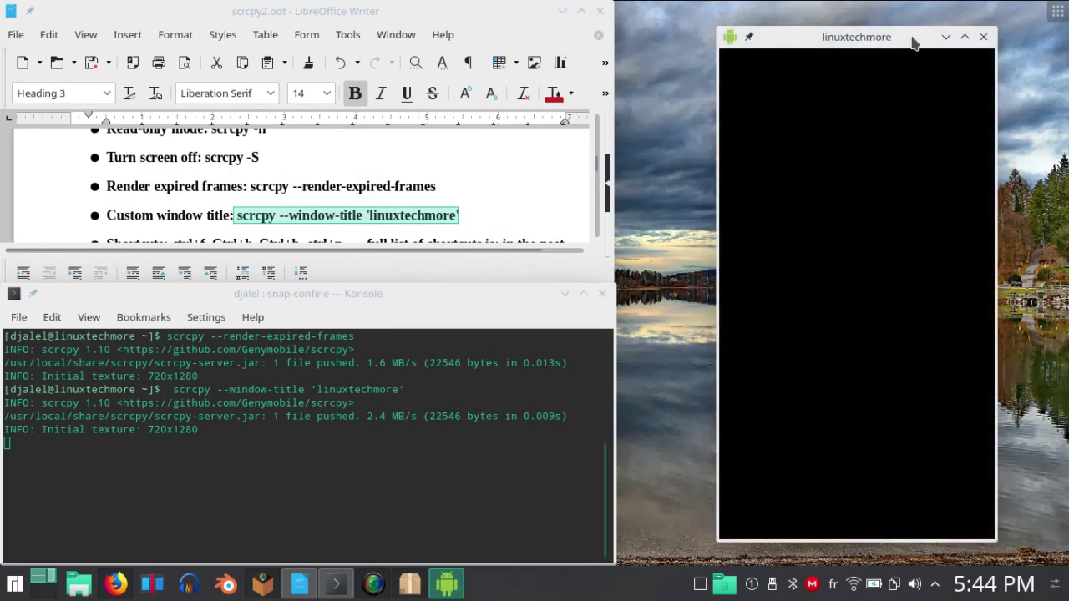
pyautogui.click(984, 39)
pyautogui.click(408, 217)
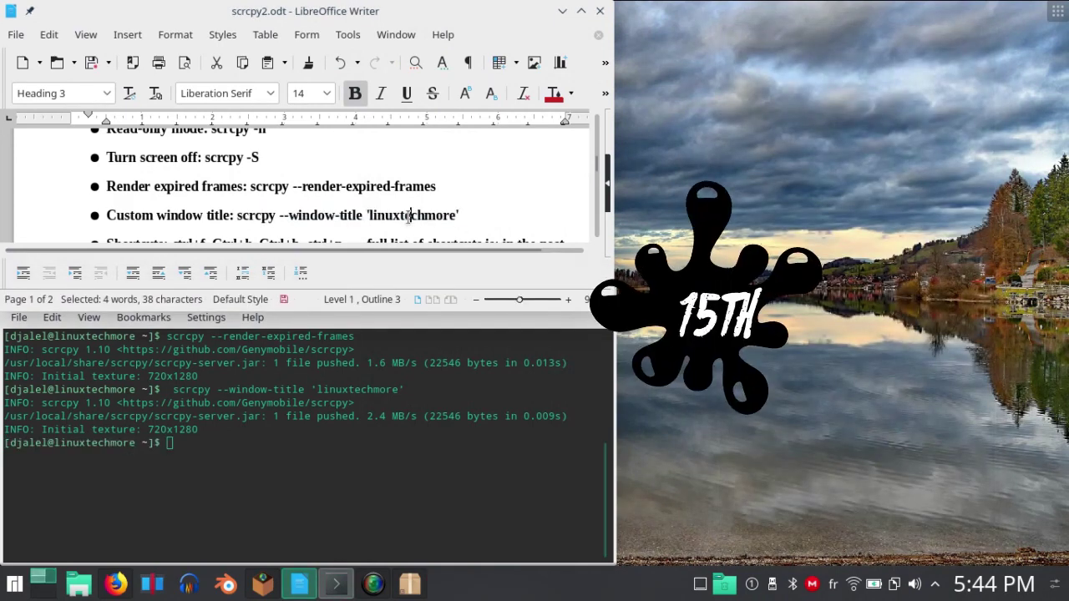
# - Start scrcpy, toggle fullscreen on and off with Ctrl+F, and clear stray prompt characters
pyautogui.scroll(-1, 409, 217)
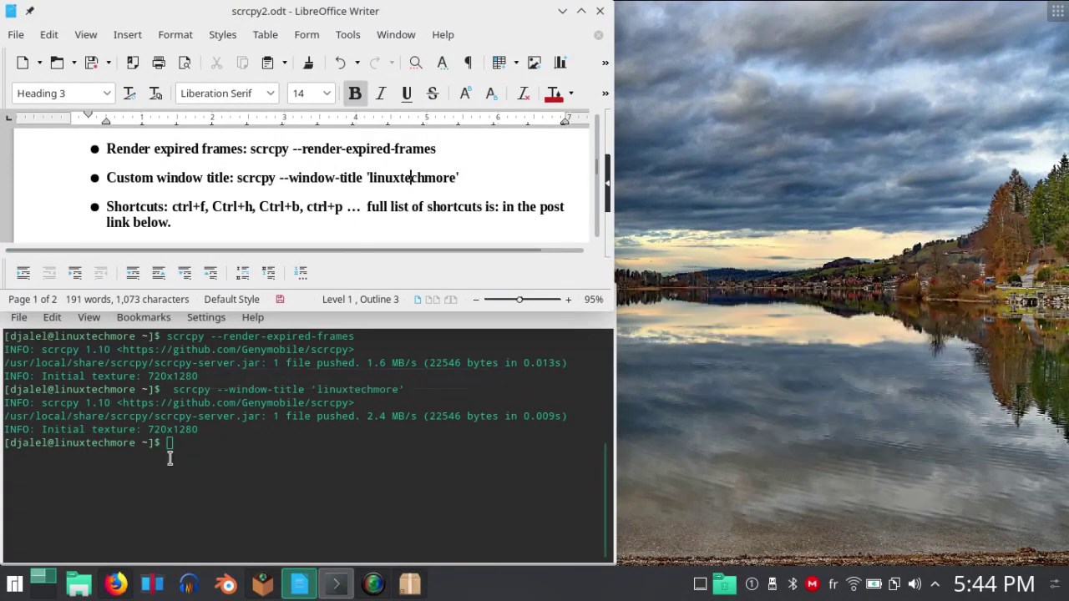
pyautogui.click(173, 456)
pyautogui.write('scrcpy')
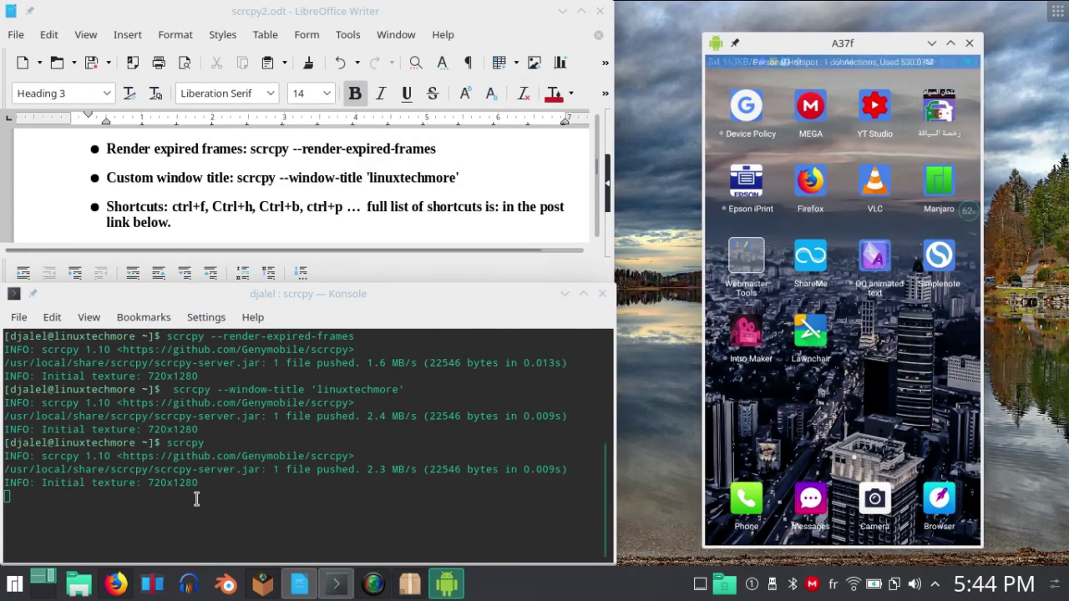
pyautogui.hotkey('ctrl', 'f')
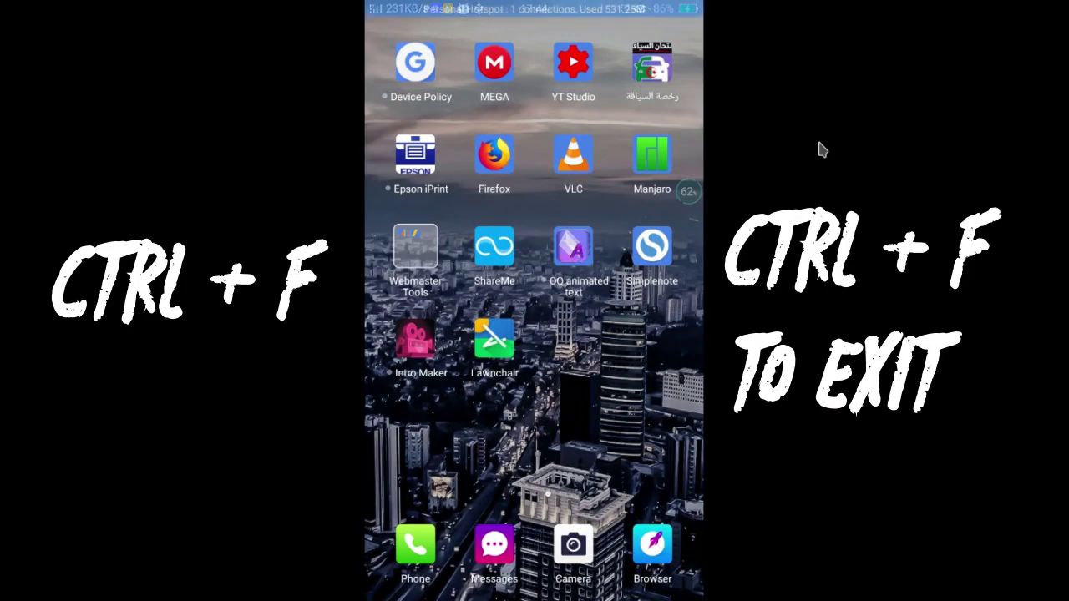
pyautogui.hotkey('ctrl', 'f')
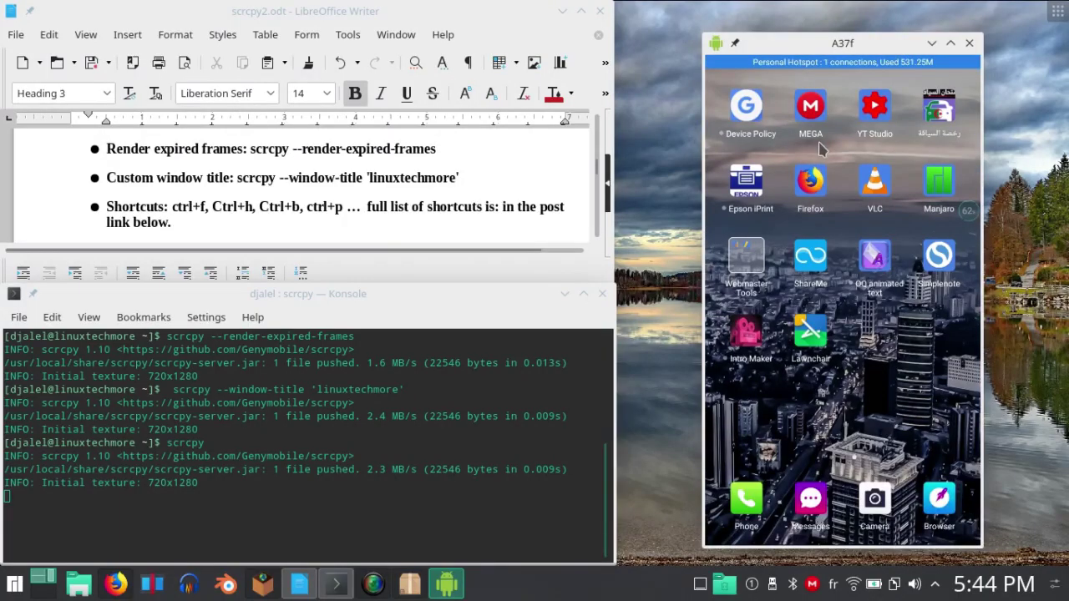
pyautogui.click(276, 496)
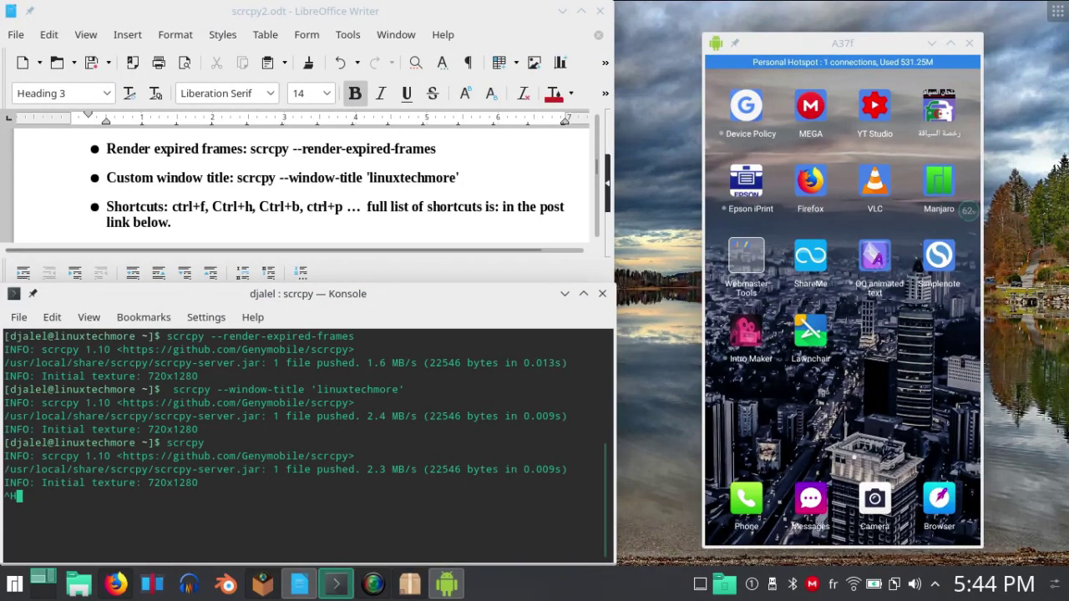
pyautogui.press('BackSpace')
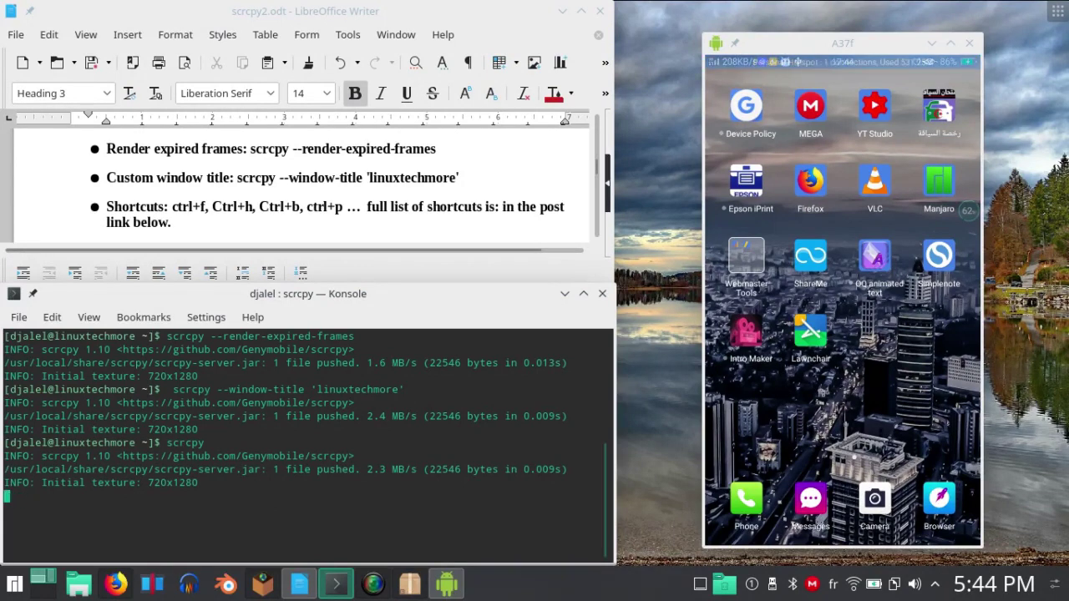
# - Go Home with Ctrl+H, open Photos, then go back with Ctrl+B
pyautogui.click(943, 368)
pyautogui.hotkey('ctrl', 'h')
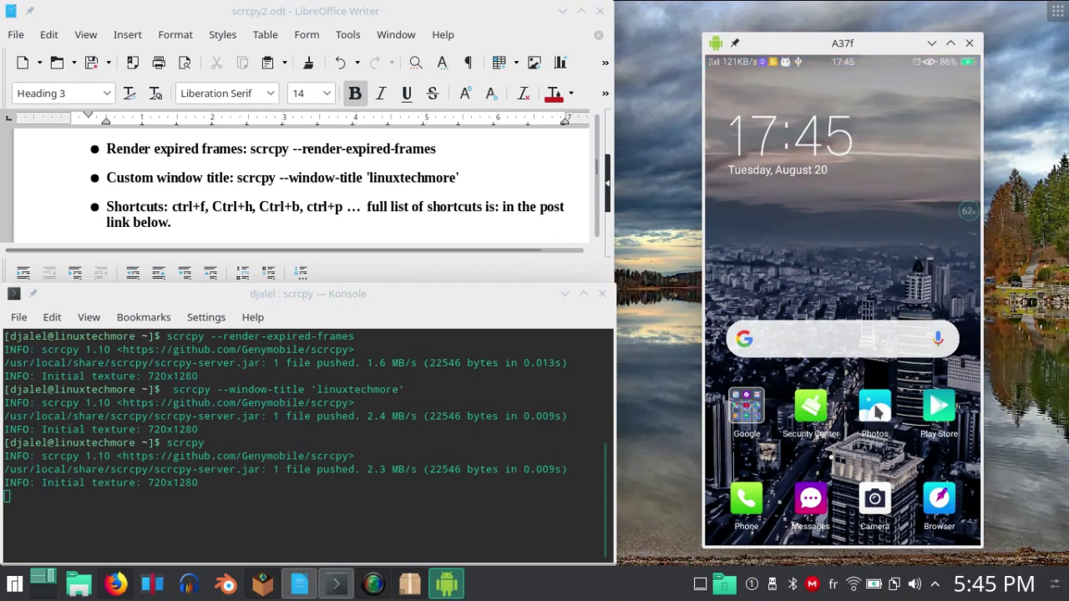
pyautogui.click(878, 409)
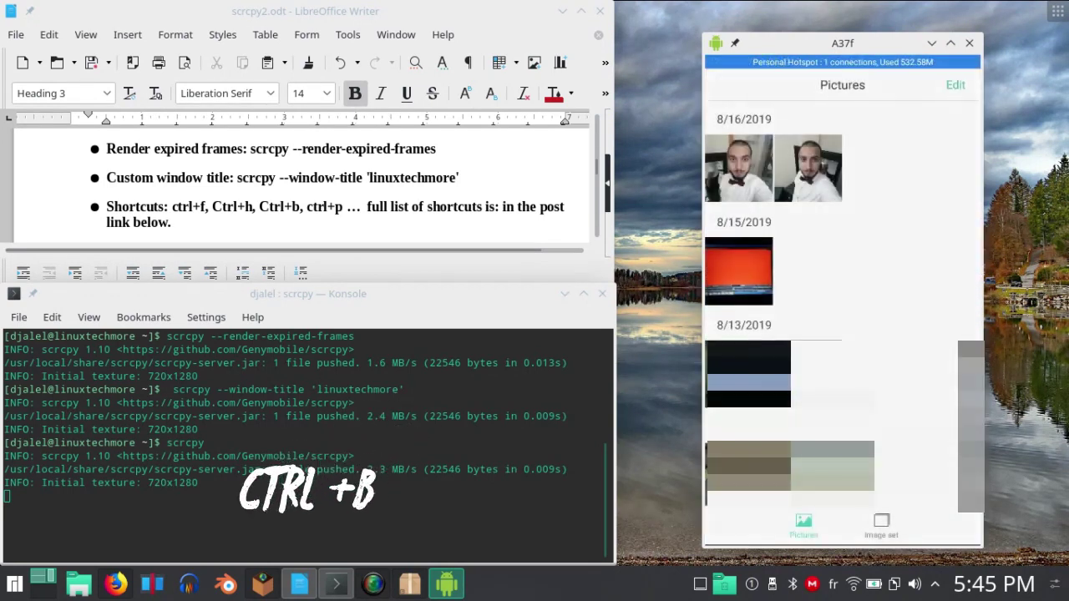
pyautogui.hotkey('ctrl', 'b')
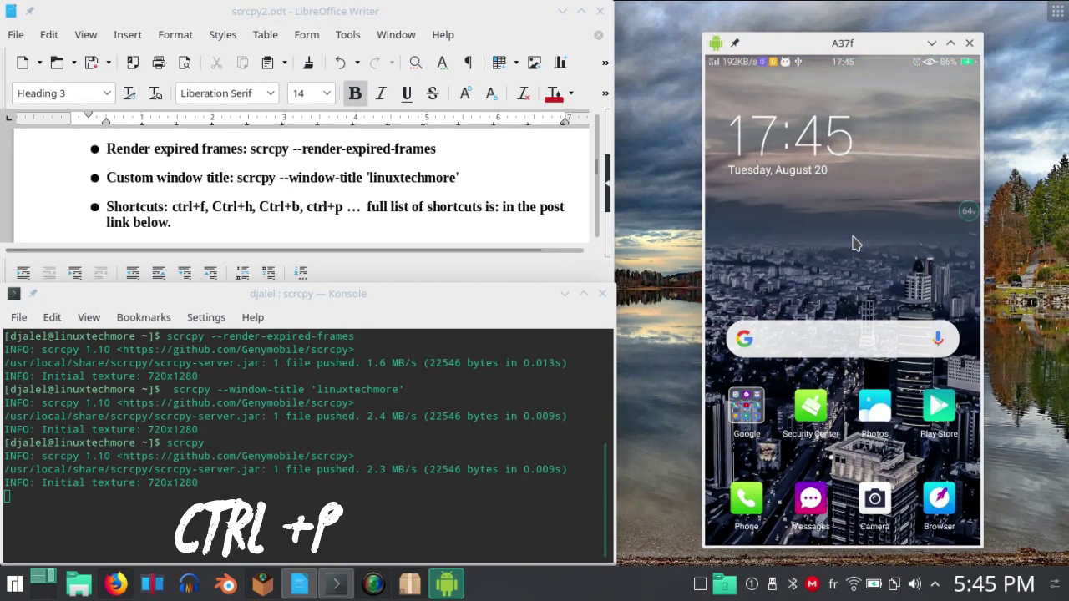
# - Turn the phone screen off and on with Ctrl+P, then adjust volume with Ctrl+Up/Down
pyautogui.hotkey('ctrl', 'p')
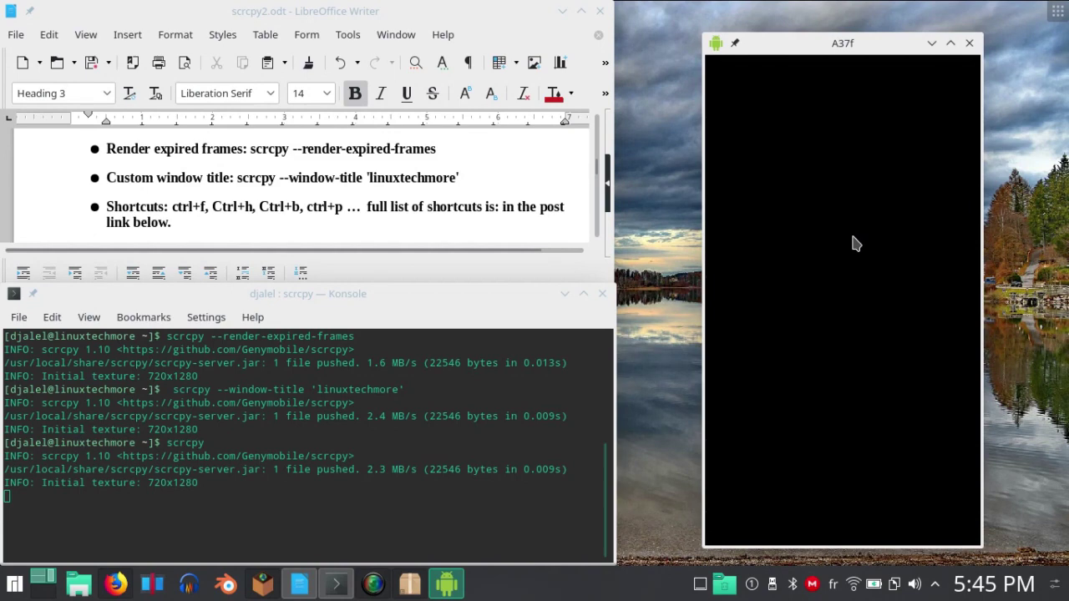
pyautogui.hotkey('ctrl', 'p')
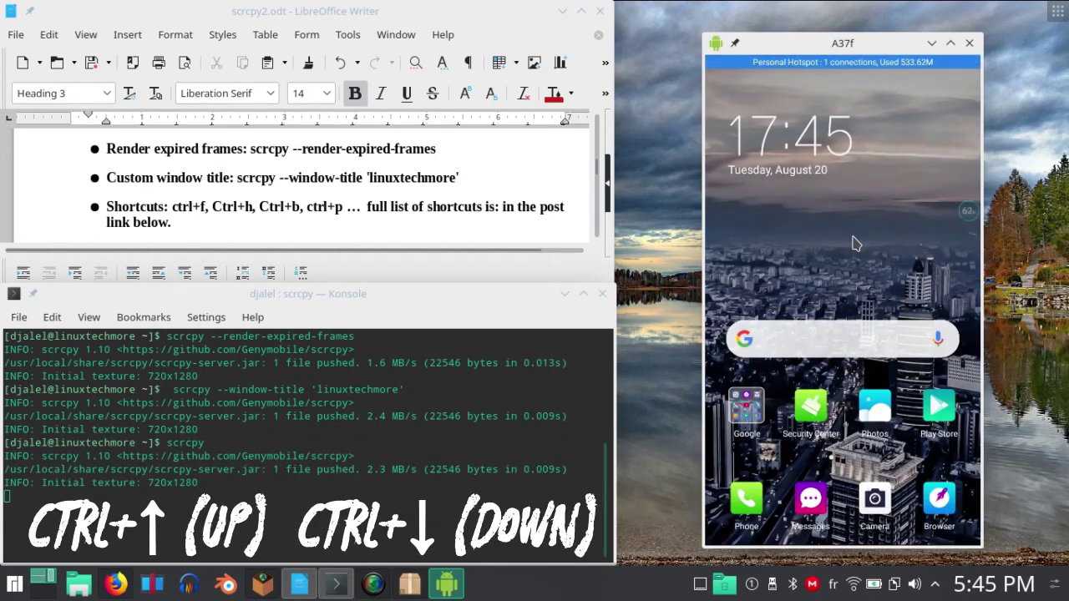
pyautogui.hotkey('ctrl', 'Up')
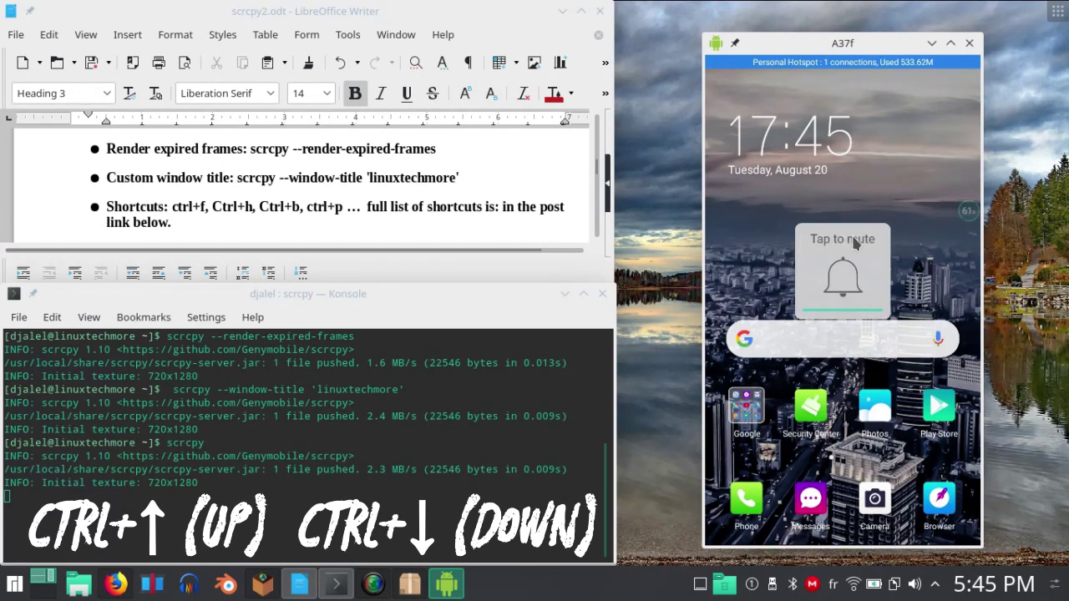
pyautogui.hotkey('ctrl', 'Down')
pyautogui.hotkey('ctrl', 'Up')
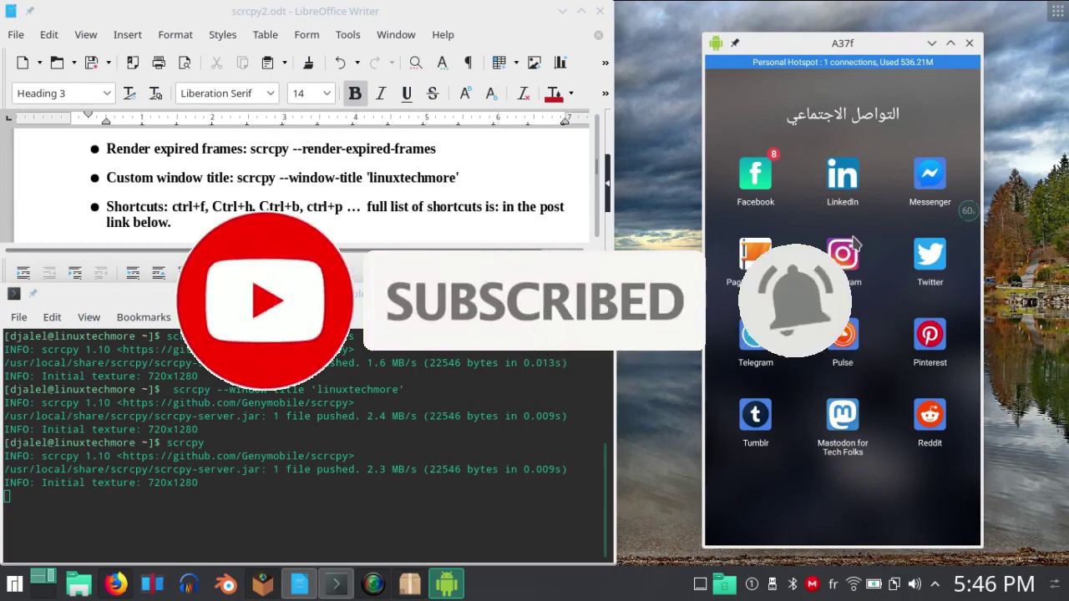
# - Close the social folder and launch Mastodon for Tech Folks, scrolling down the profile page
pyautogui.rightClick(854, 242)
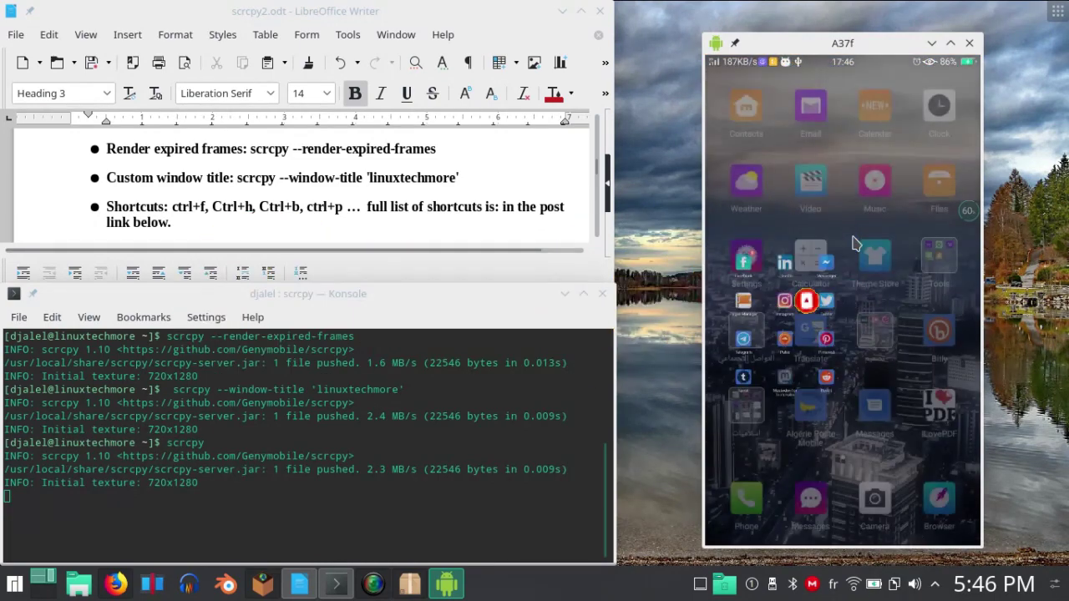
pyautogui.click(854, 243)
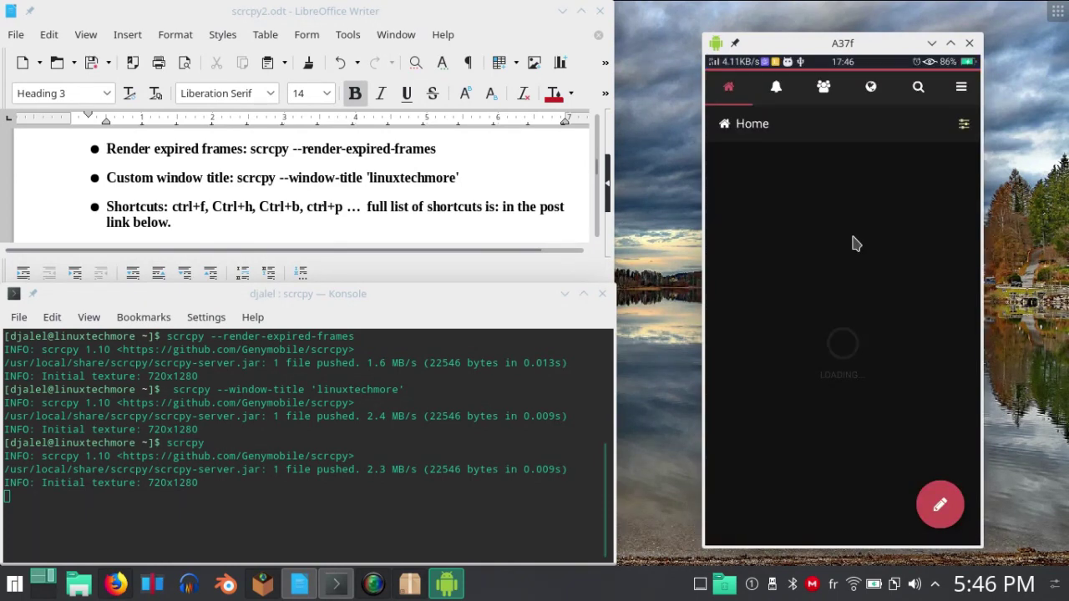
pyautogui.scroll(-2, 853, 243)
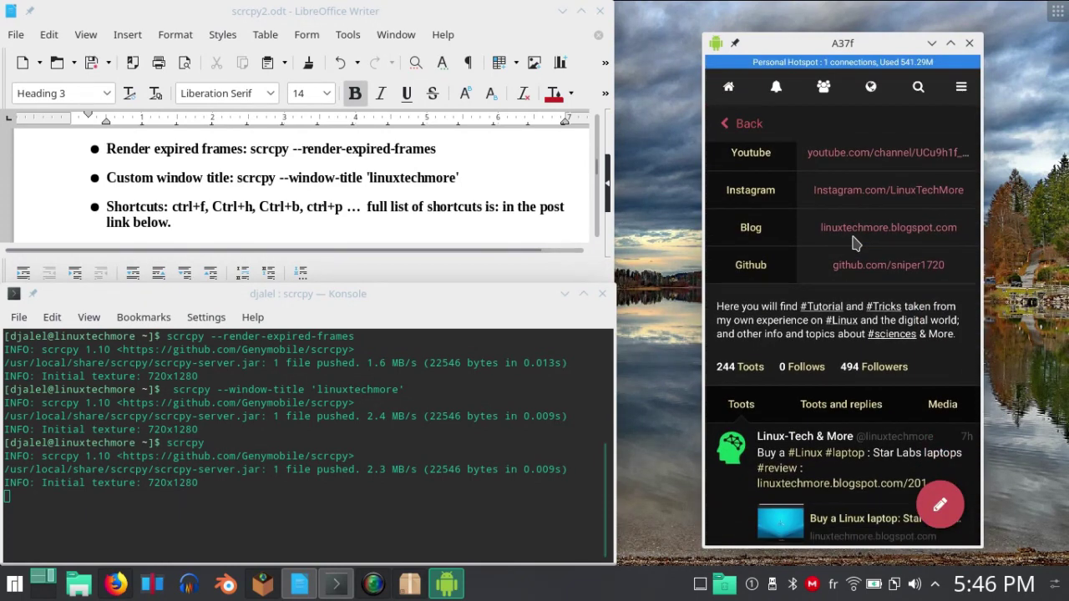